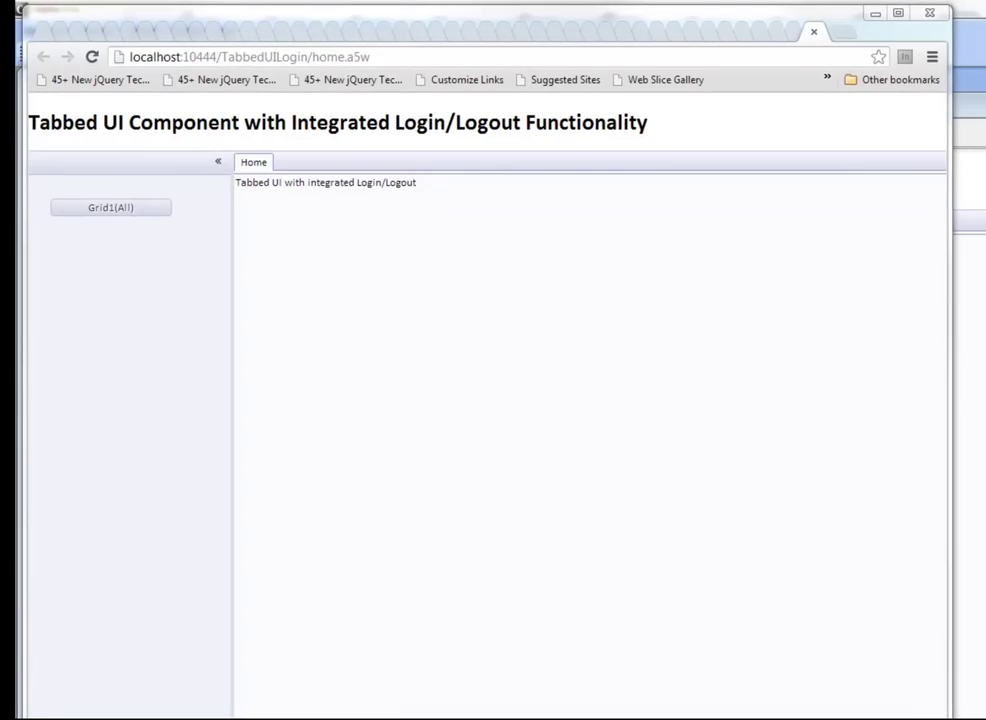
Step: Leave the Chrome test page and return to Alpha Five's Working Preview of TabbedUI_Home
key(alt+Tab)
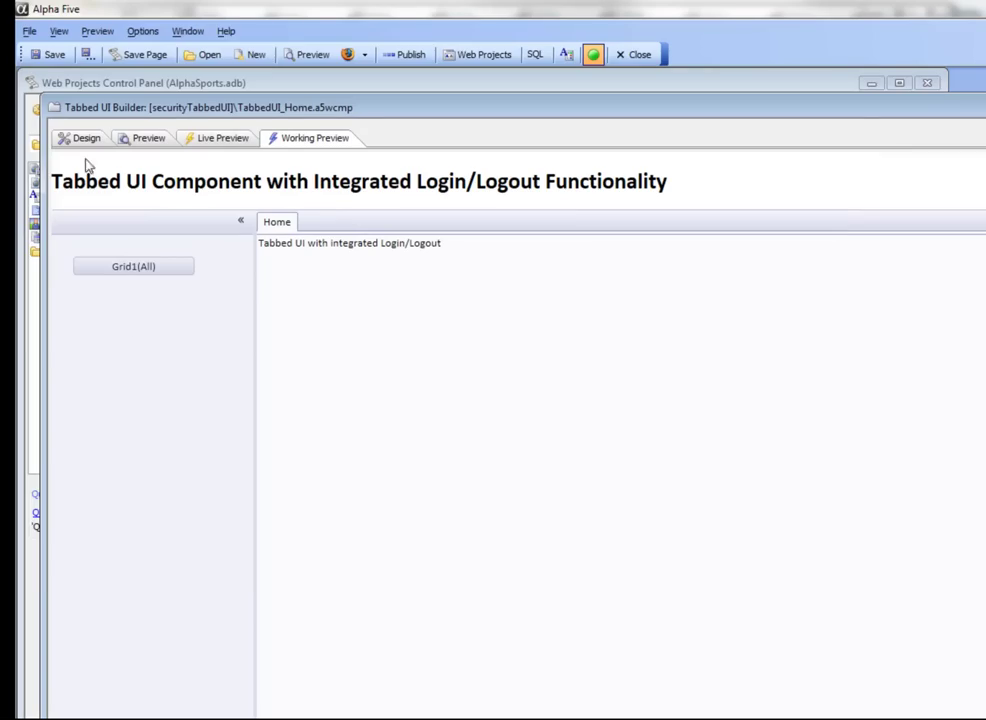
Step: Enable 'Has login/logout links' in Tabbed UI Properties, keeping the 'Logged in as: {userName}' template
click(78, 139)
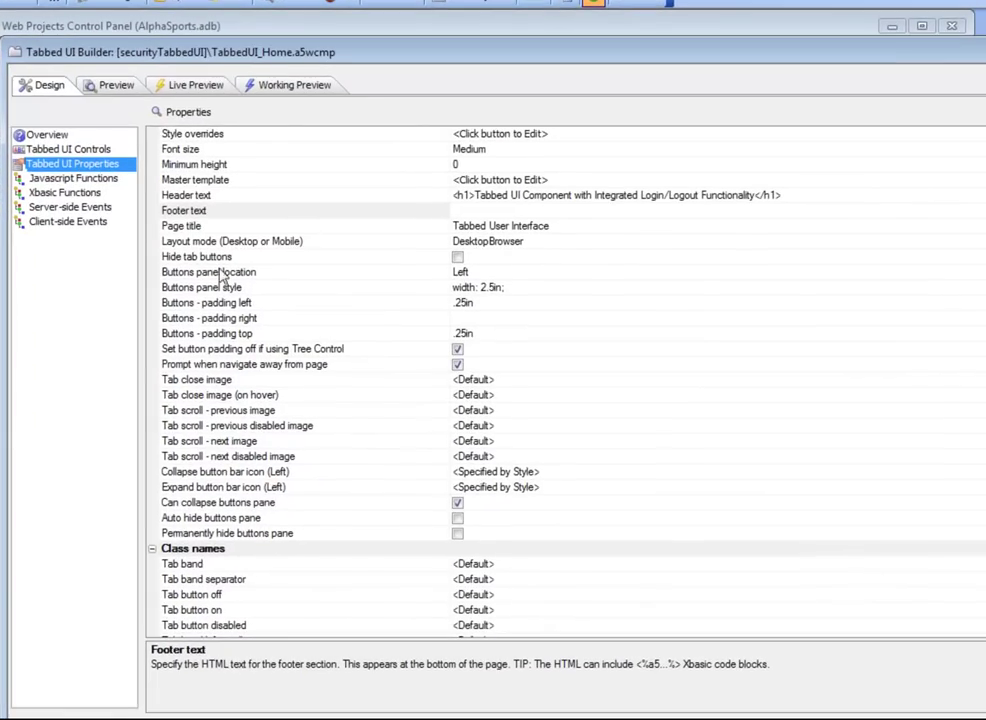
click(220, 416)
scroll(268, 403, down, 6)
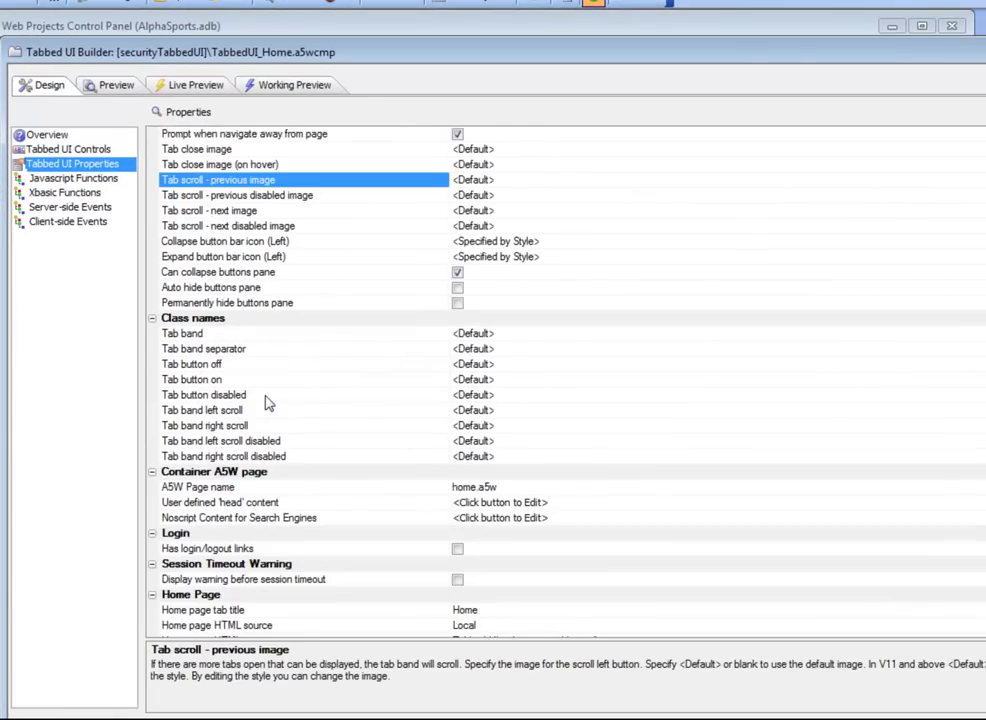
click(457, 503)
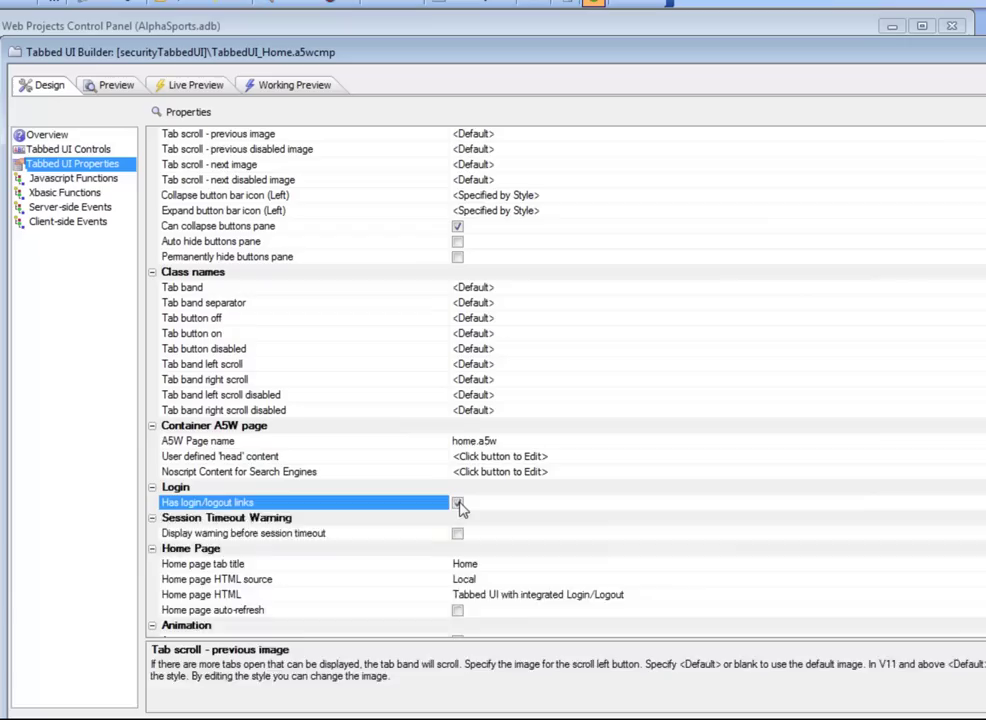
scroll(315, 537, down, 3)
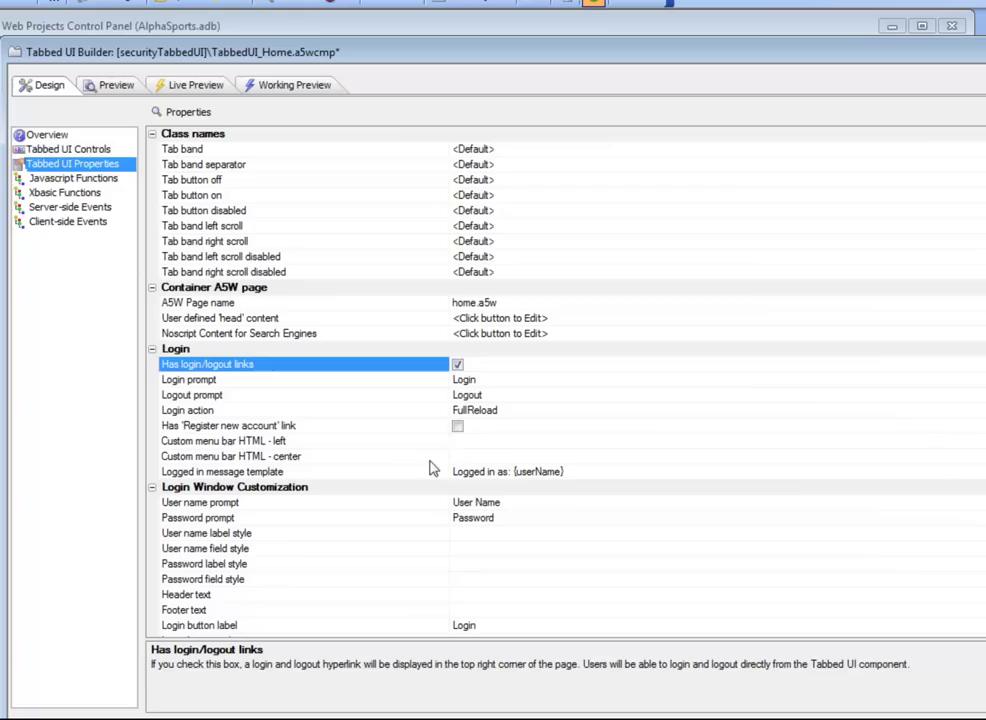
click(346, 480)
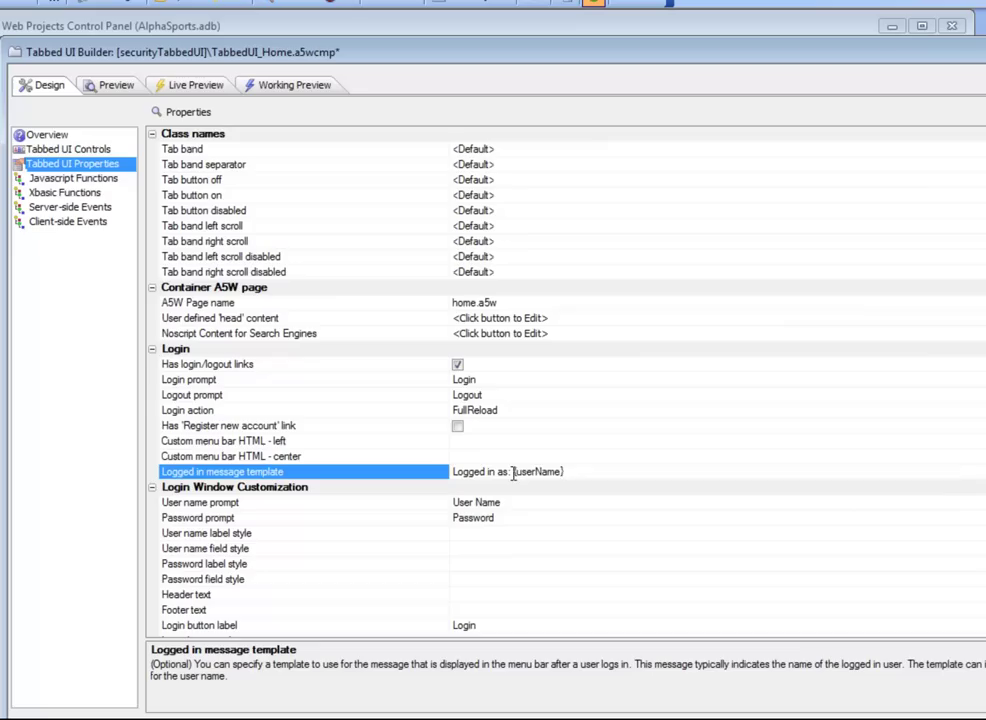
drag(513, 472, 564, 472)
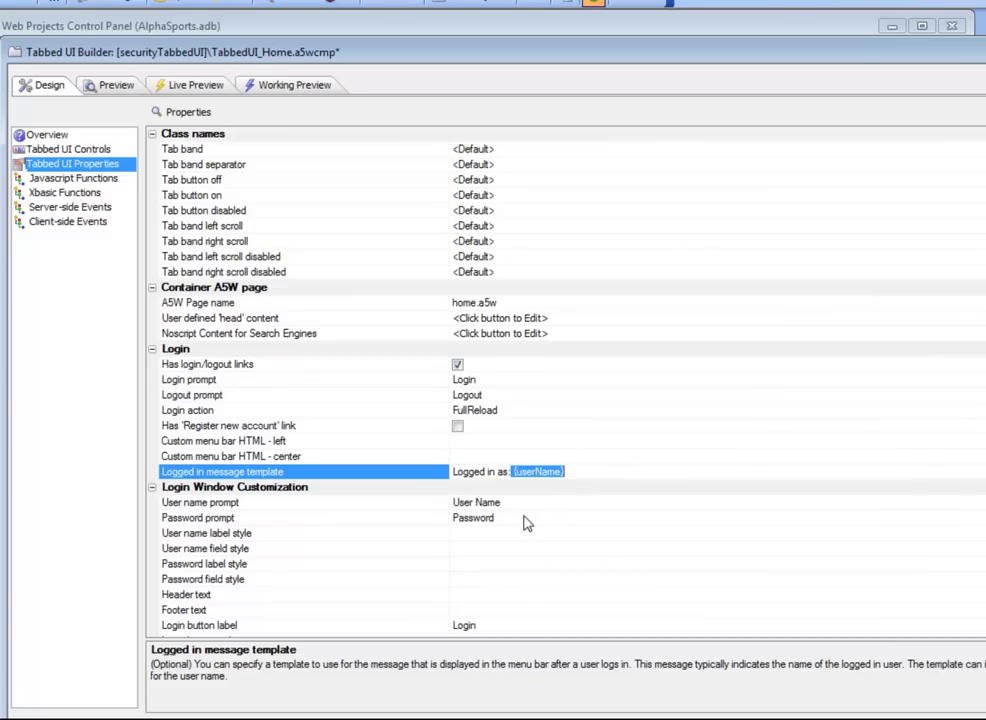
Step: Review the onLogin e.userNameFriendly note and login window settings, then preview the page with its Login link
click(86, 208)
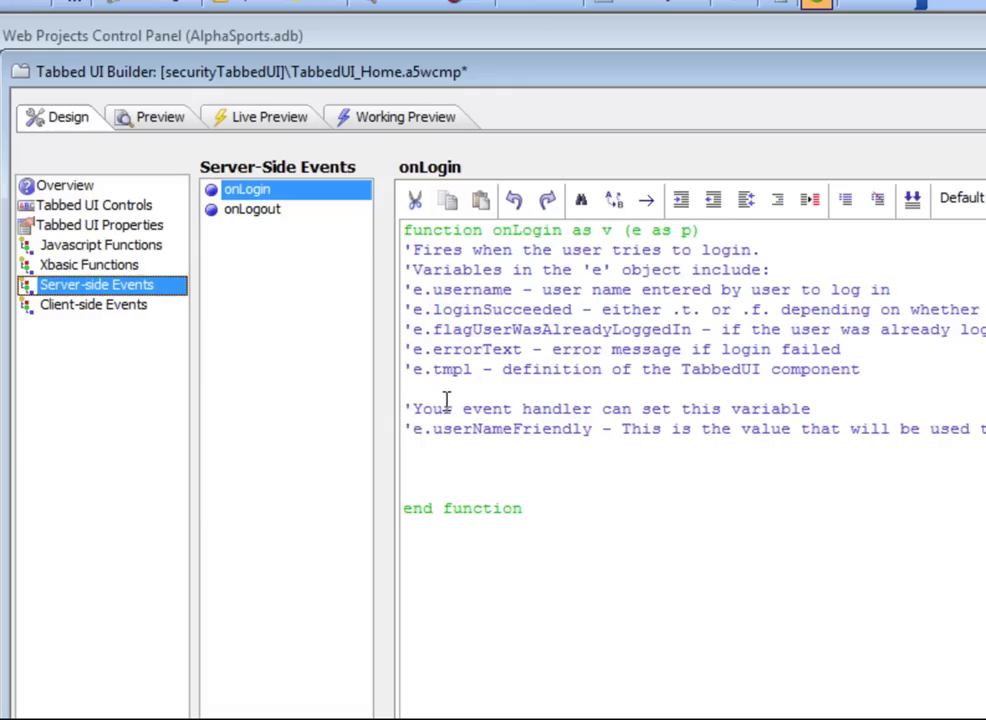
drag(410, 428, 595, 430)
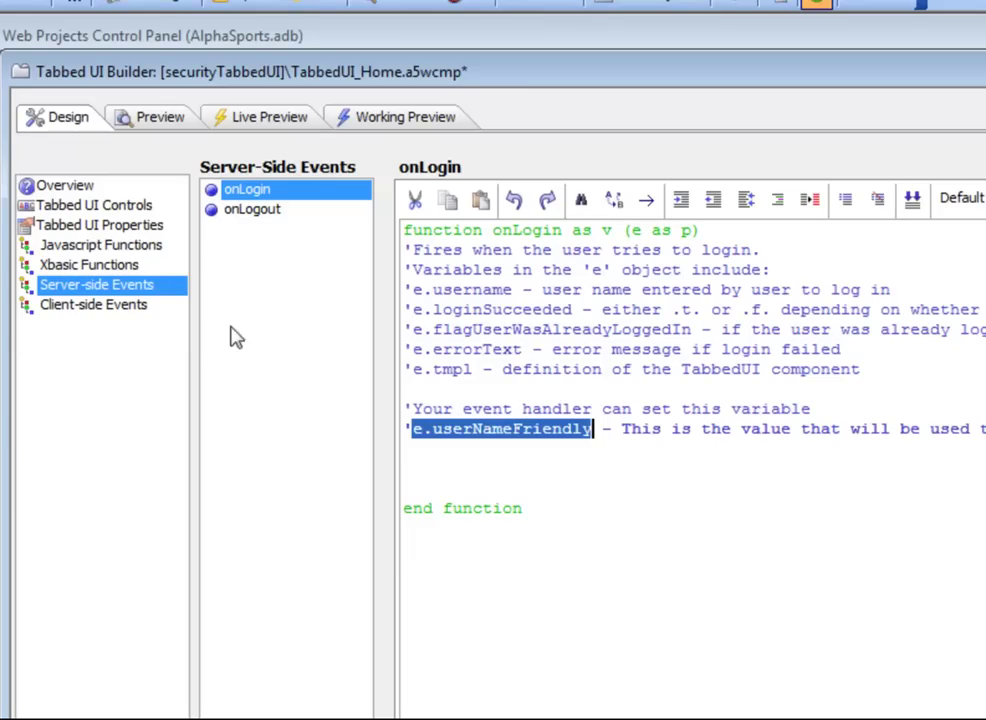
click(130, 226)
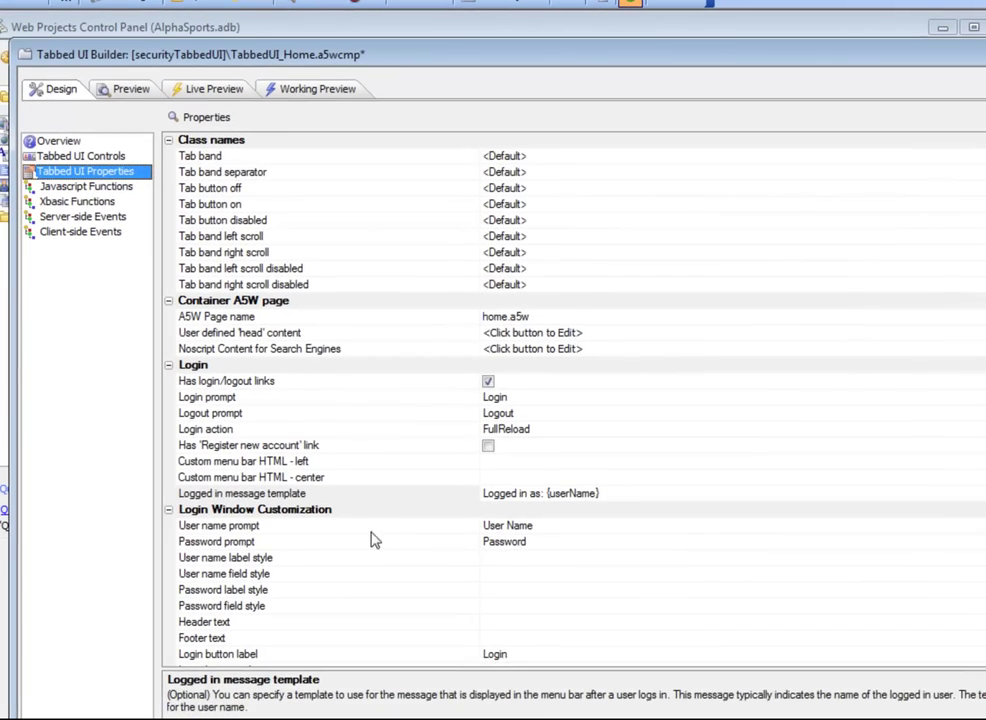
click(285, 530)
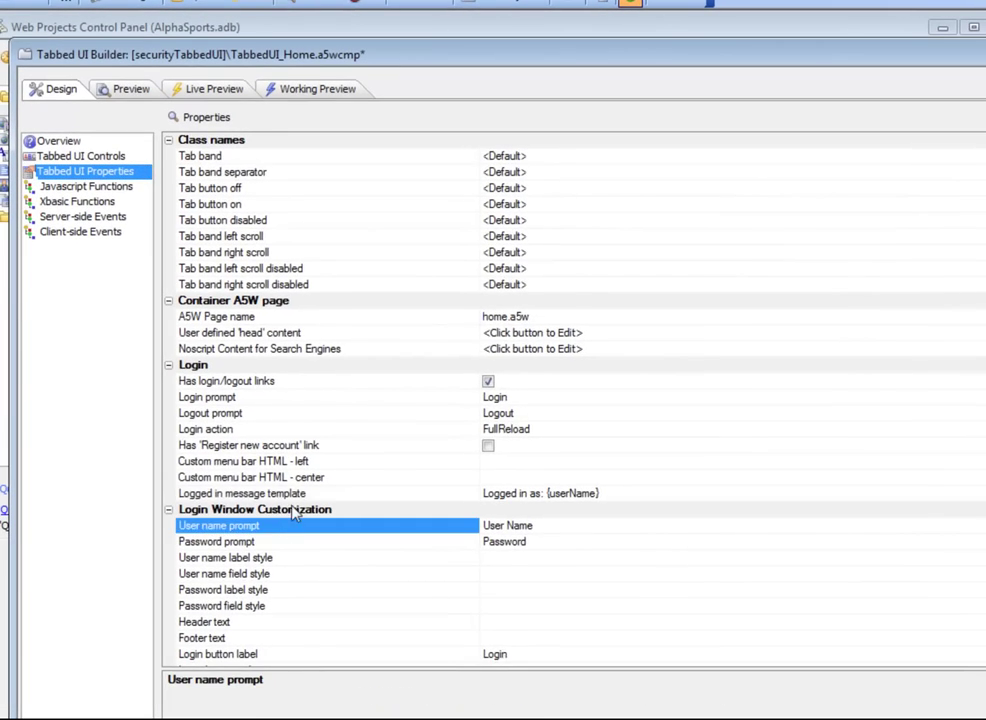
scroll(280, 490, down, 3)
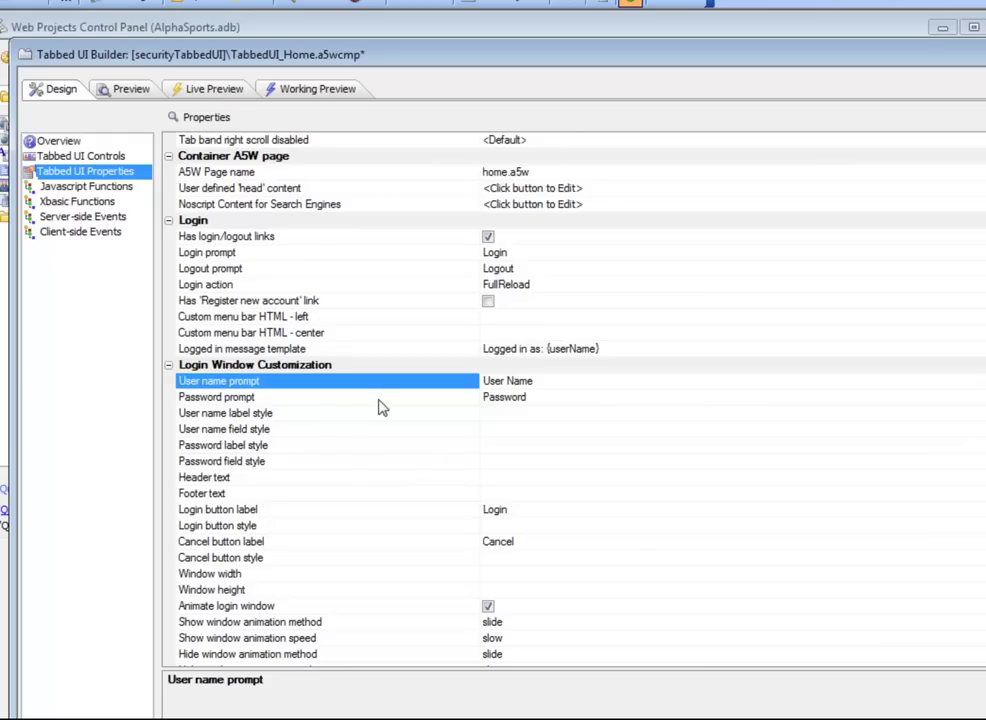
scroll(383, 407, down, 2)
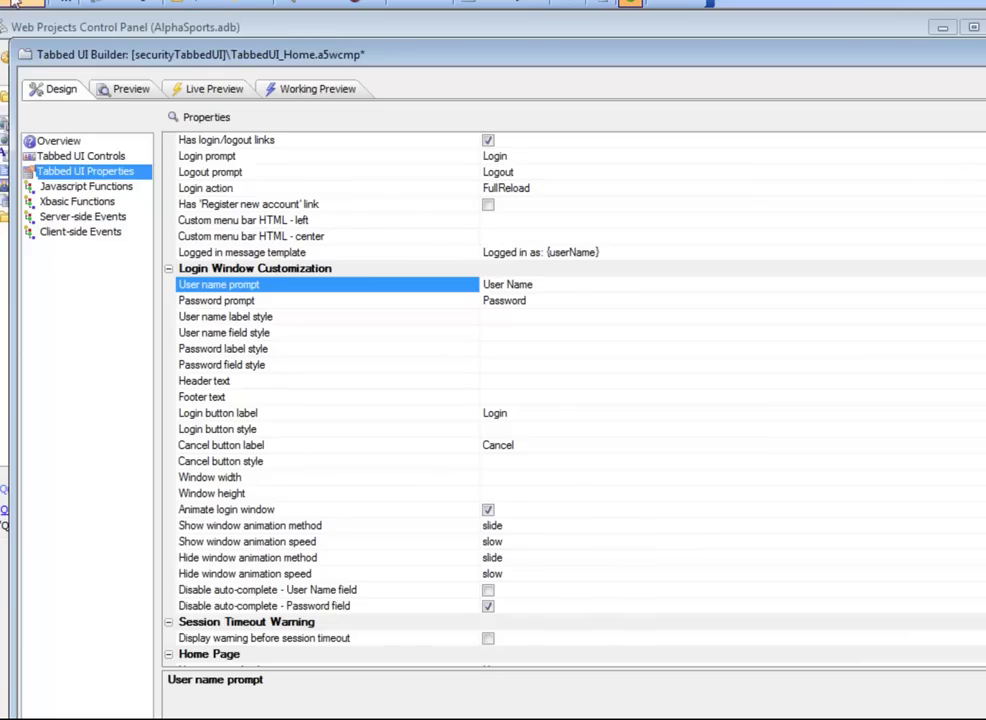
click(300, 90)
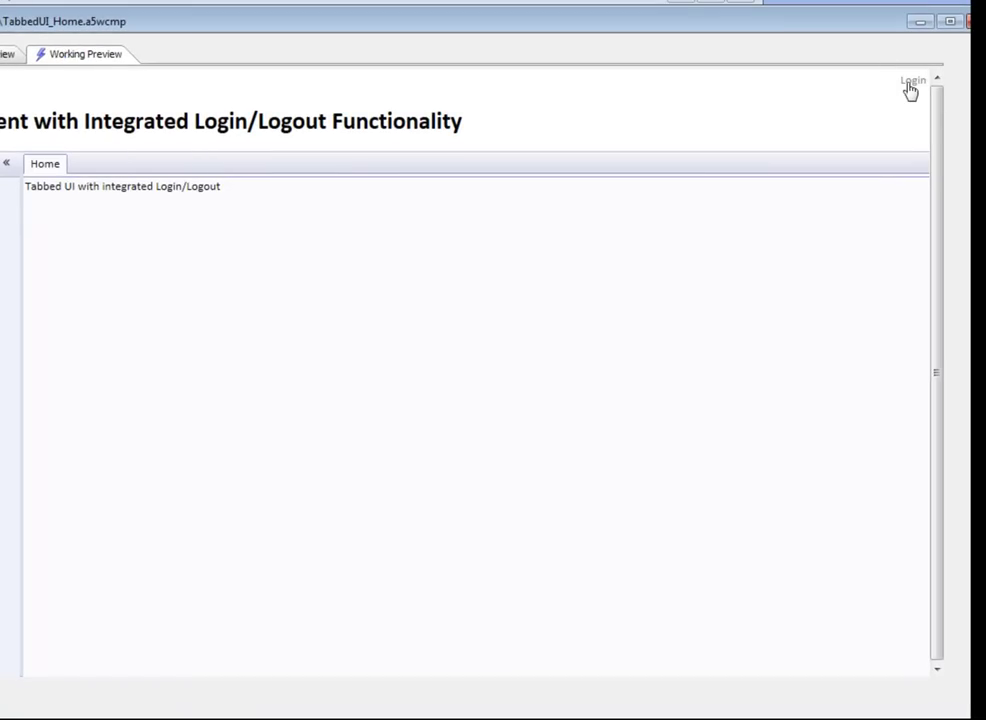
Step: Open the preview's login form and verify in Users and Groups that the users belong to Group1 and Group2
click(909, 85)
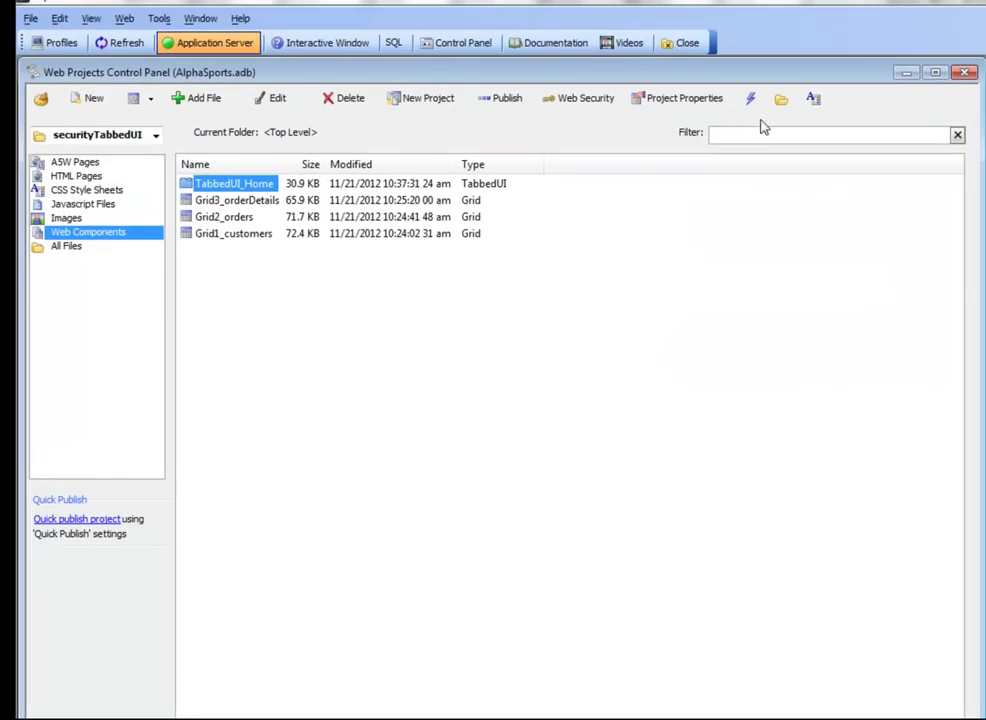
click(590, 102)
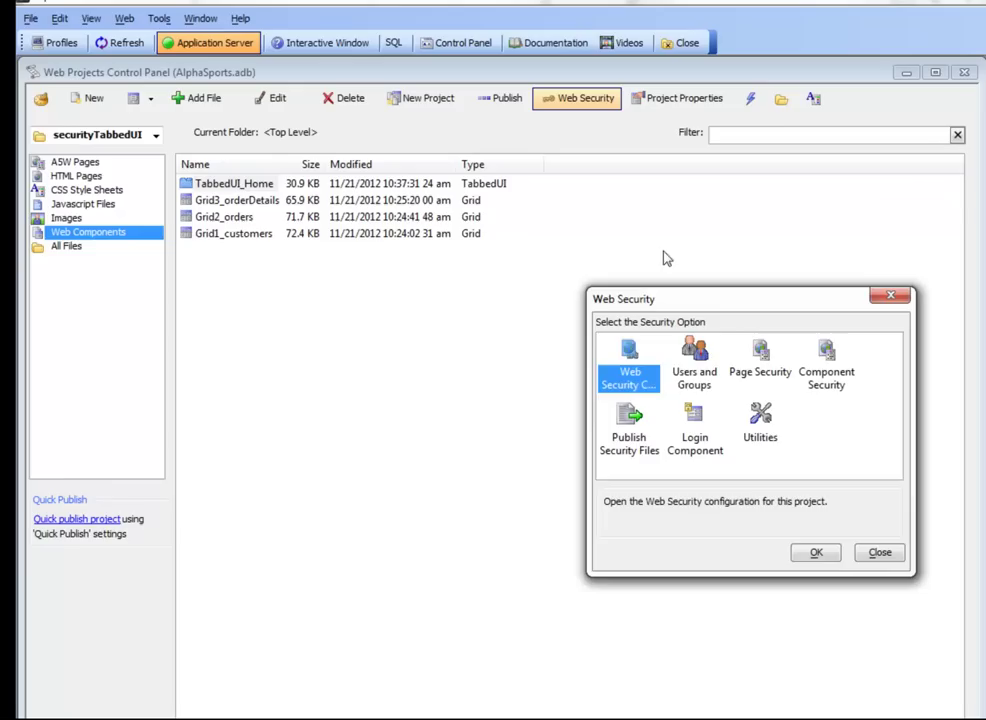
double_click(694, 356)
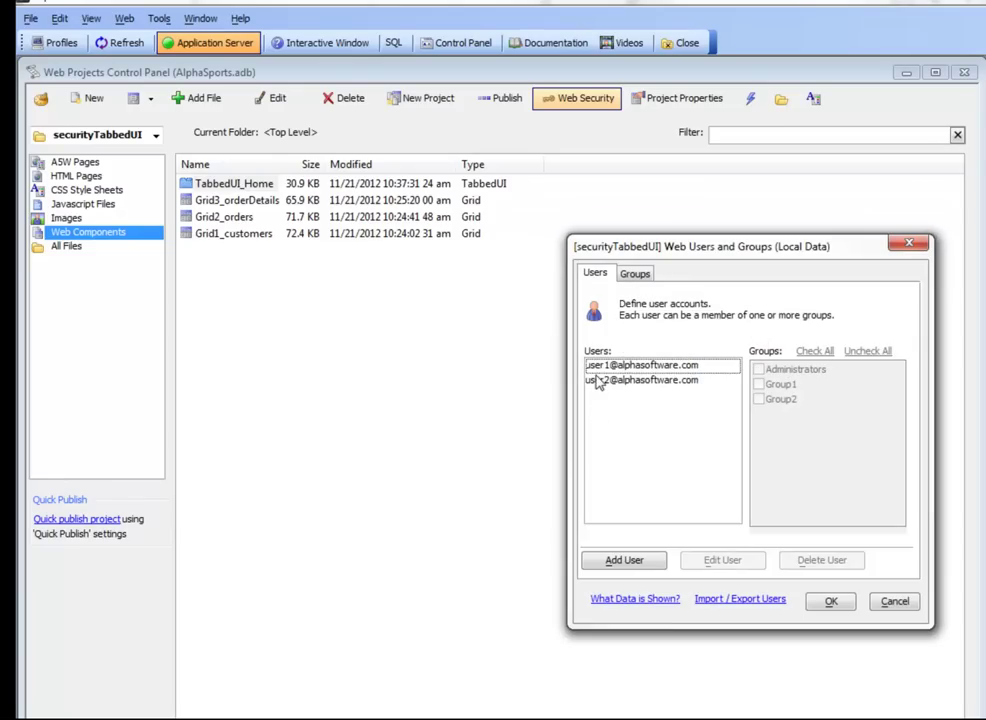
click(597, 368)
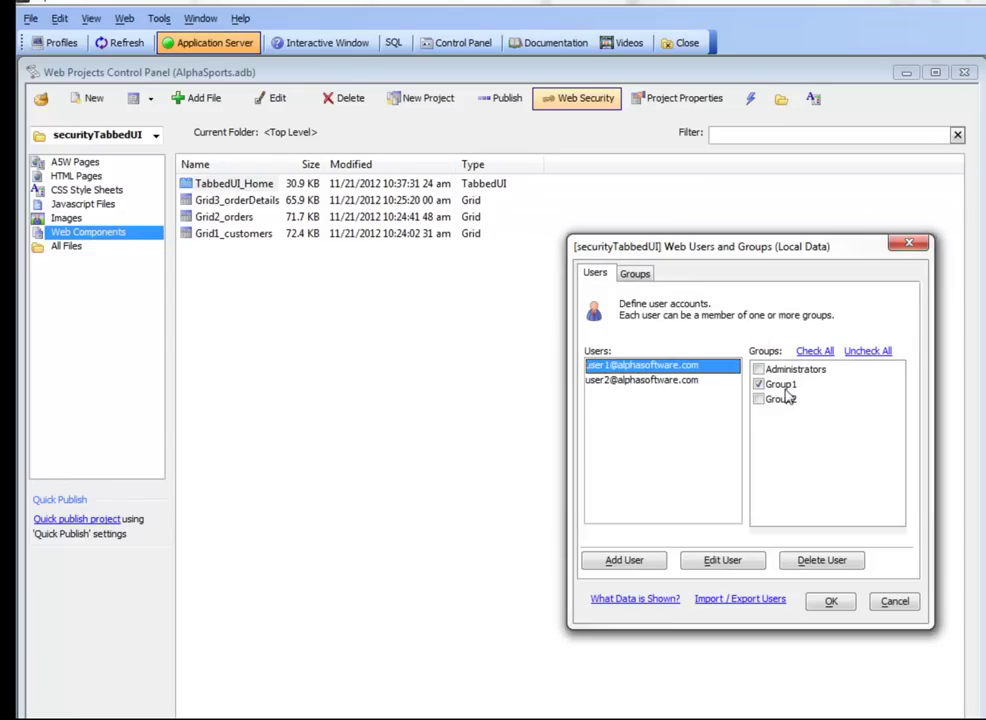
click(640, 382)
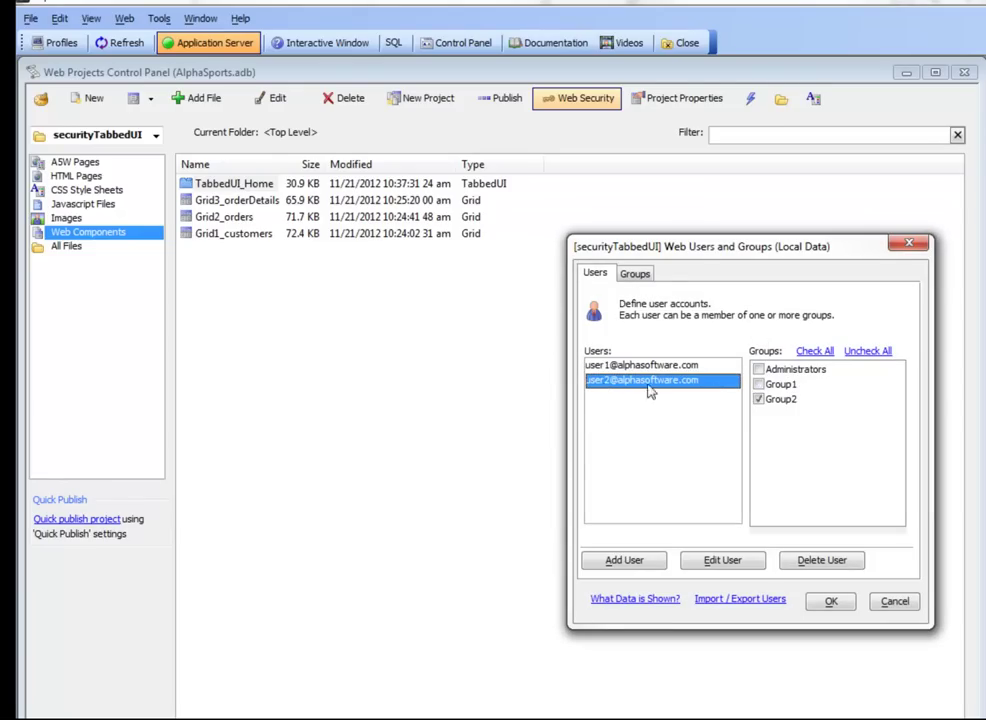
click(829, 600)
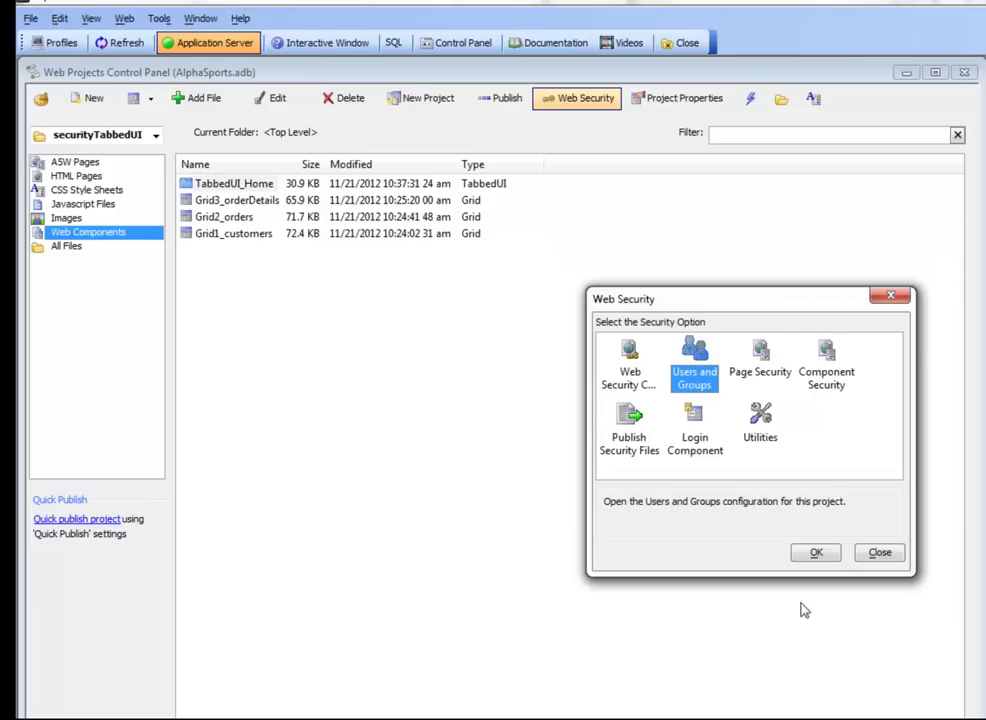
click(880, 553)
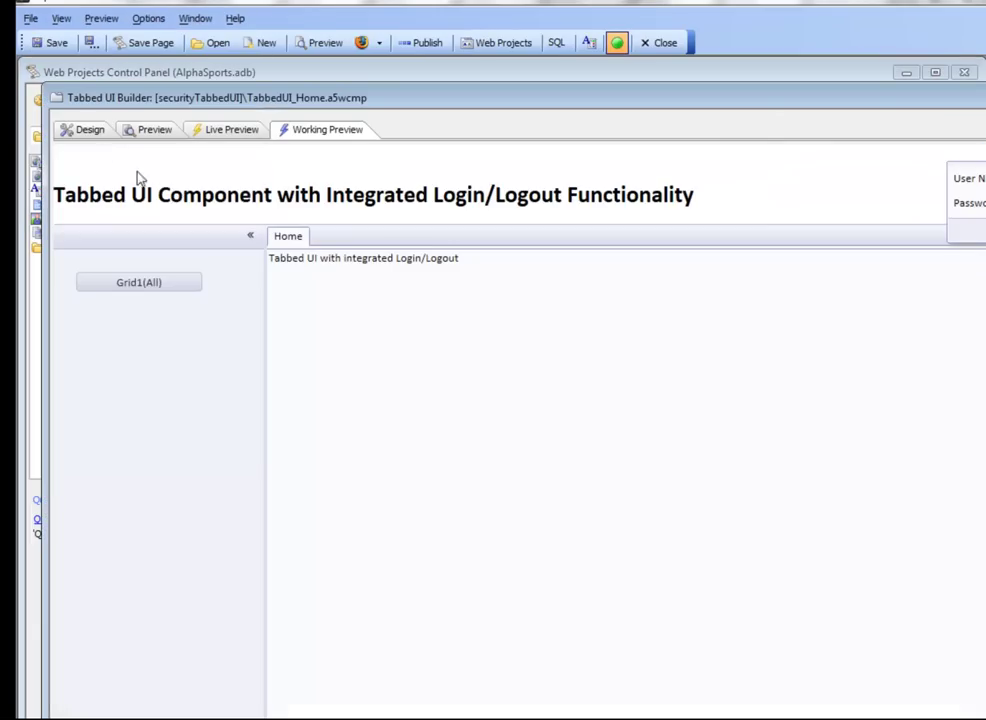
Step: Restrict the Grid2 button's Security Groups to Group1 in the Tabbed UI controls designer
click(88, 131)
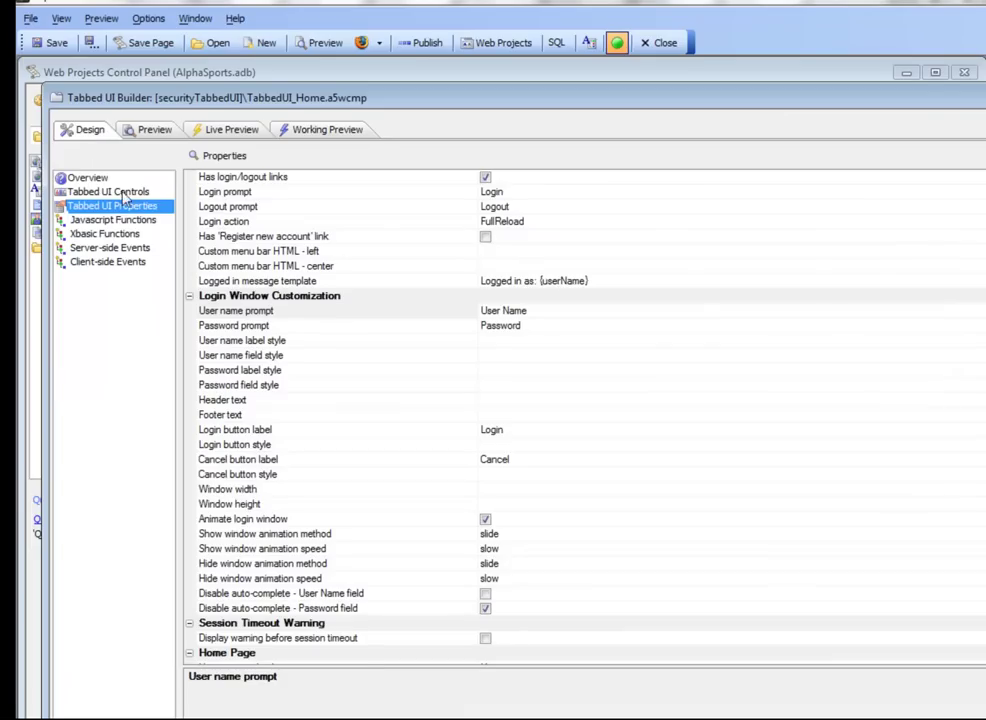
click(121, 191)
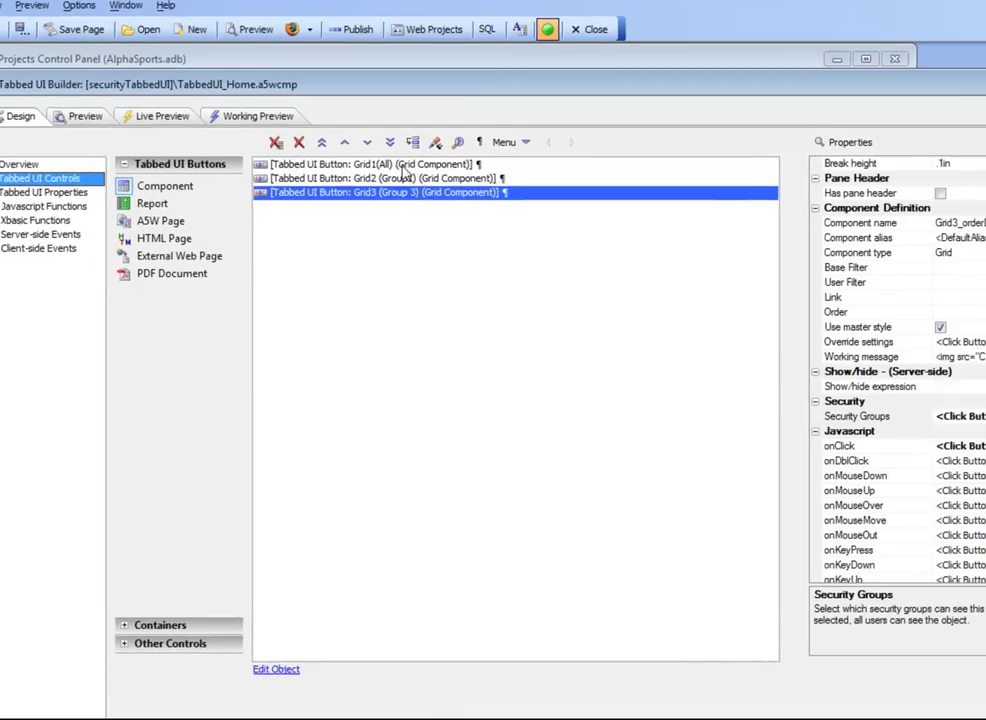
click(400, 165)
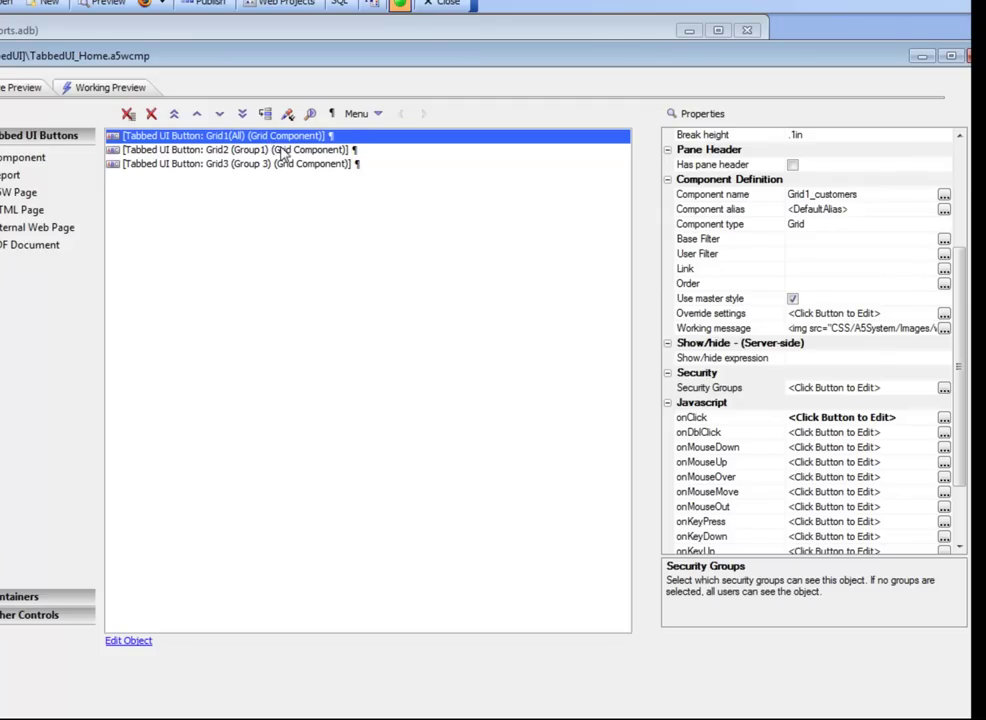
click(268, 149)
double_click(693, 418)
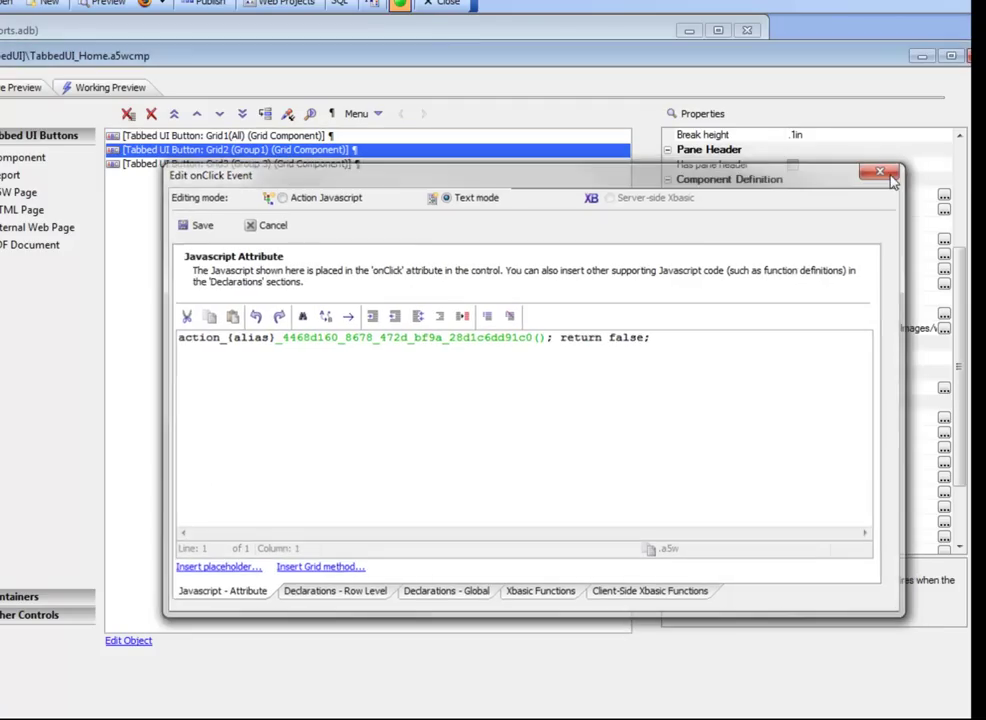
click(884, 169)
click(715, 388)
click(786, 386)
click(432, 339)
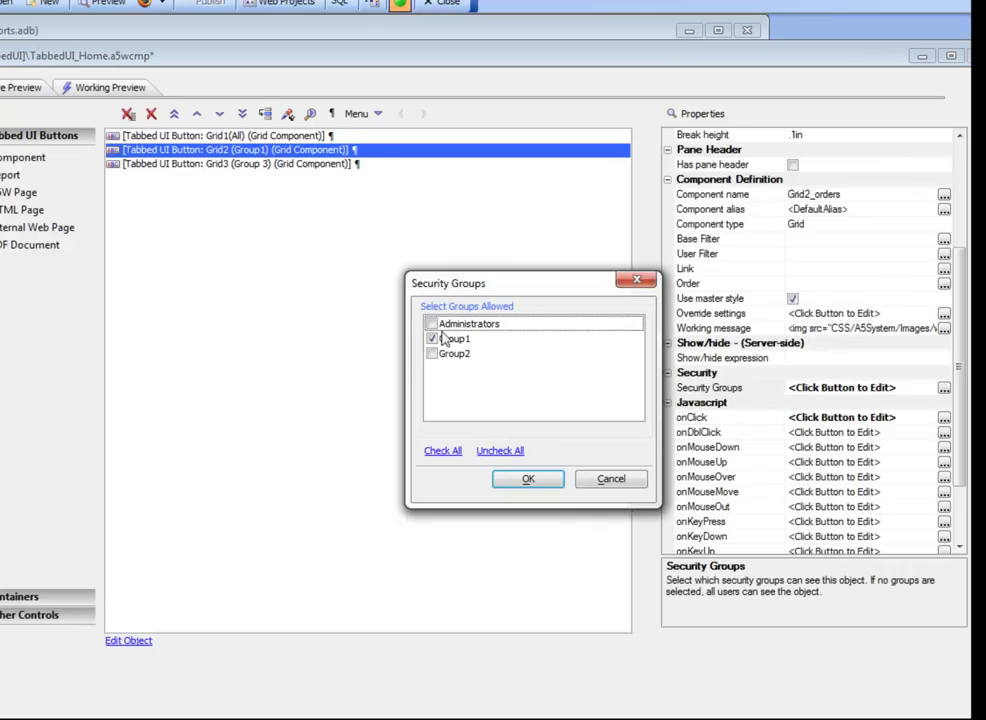
click(524, 479)
Step: Check that the Grid3 button's Security Groups are limited to Group2 without changing them
click(238, 164)
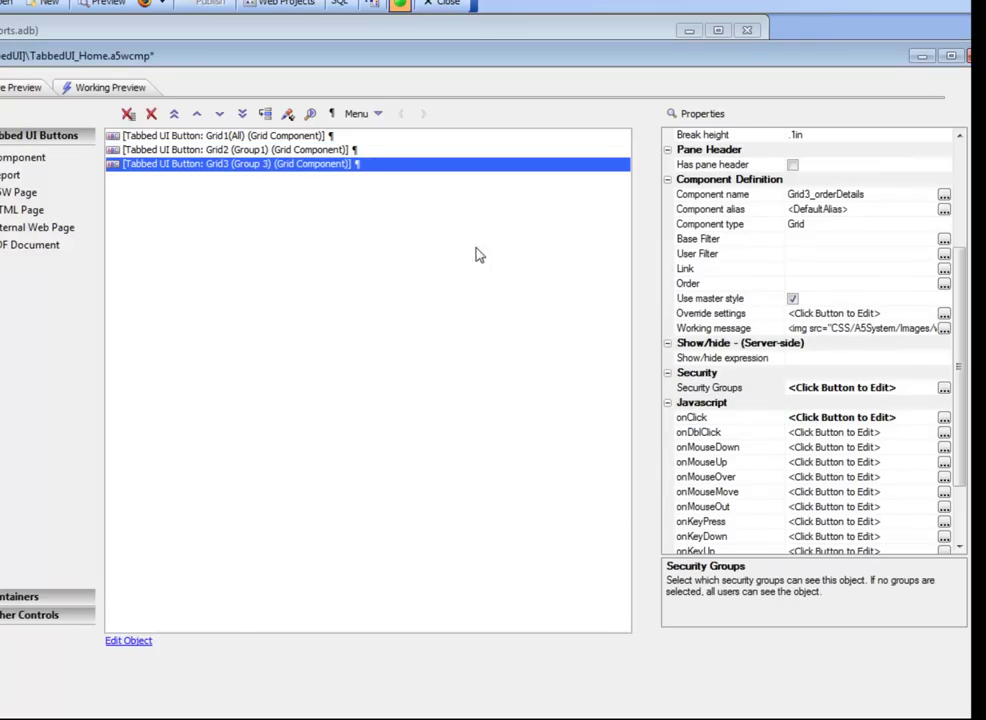
double_click(686, 390)
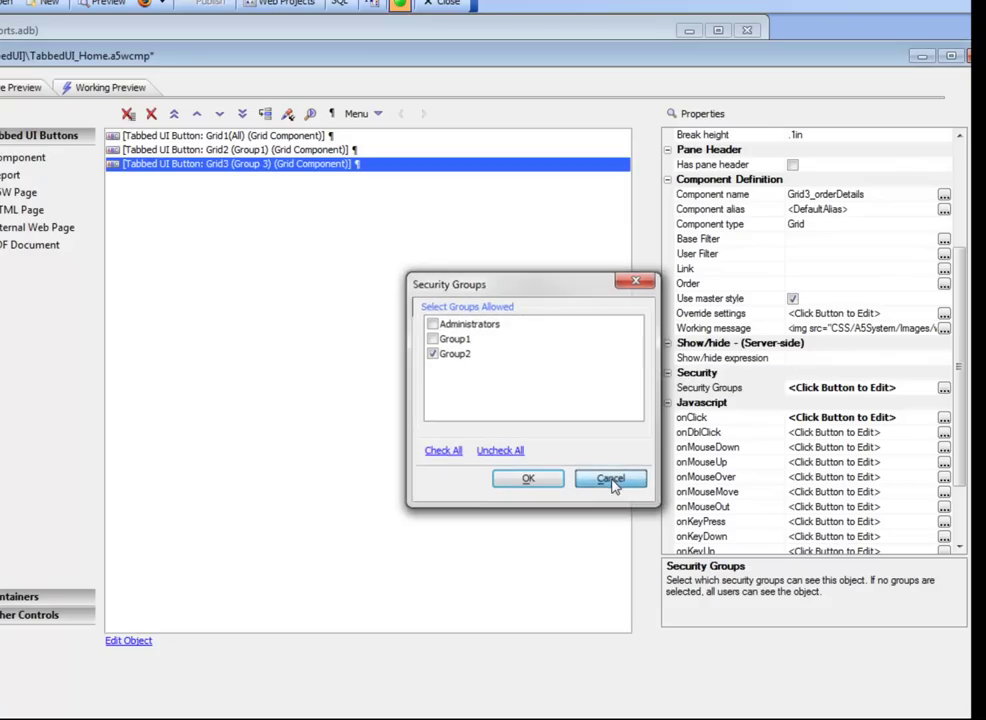
click(609, 480)
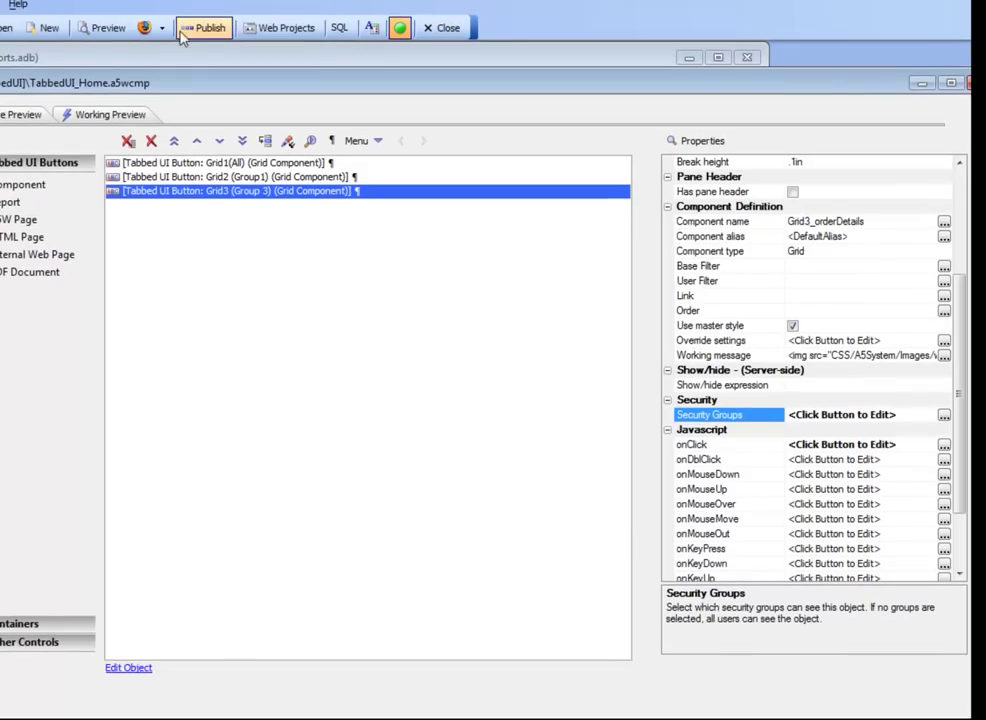
Step: Publish the TabbedUI_Home component and reload Chrome, now showing only Grid1(All) and Login
click(220, 32)
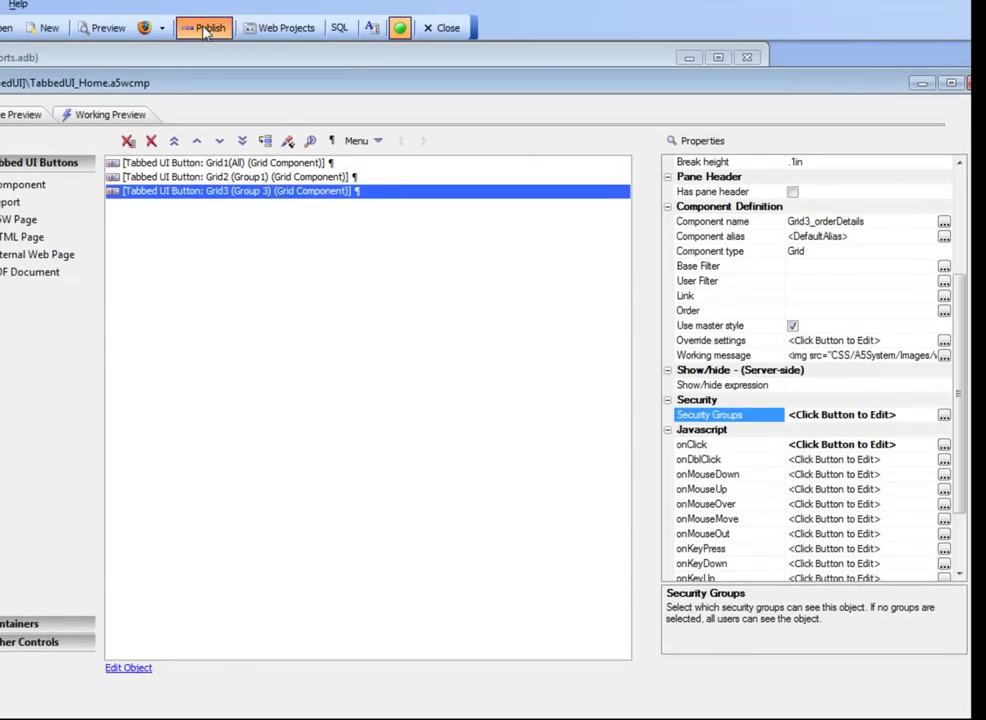
click(828, 531)
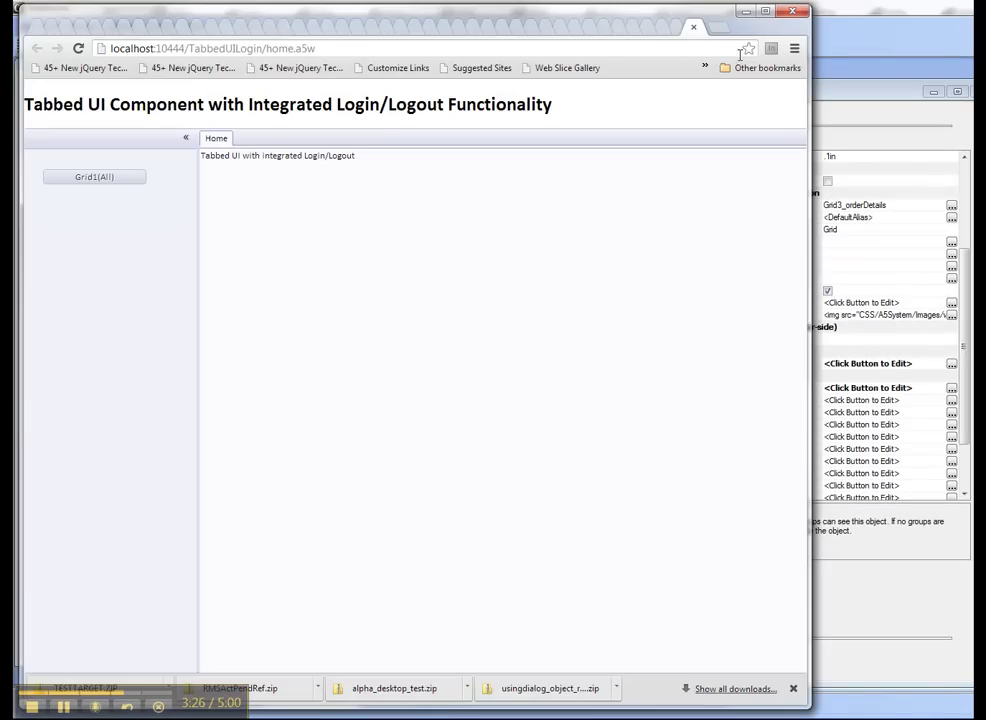
click(78, 49)
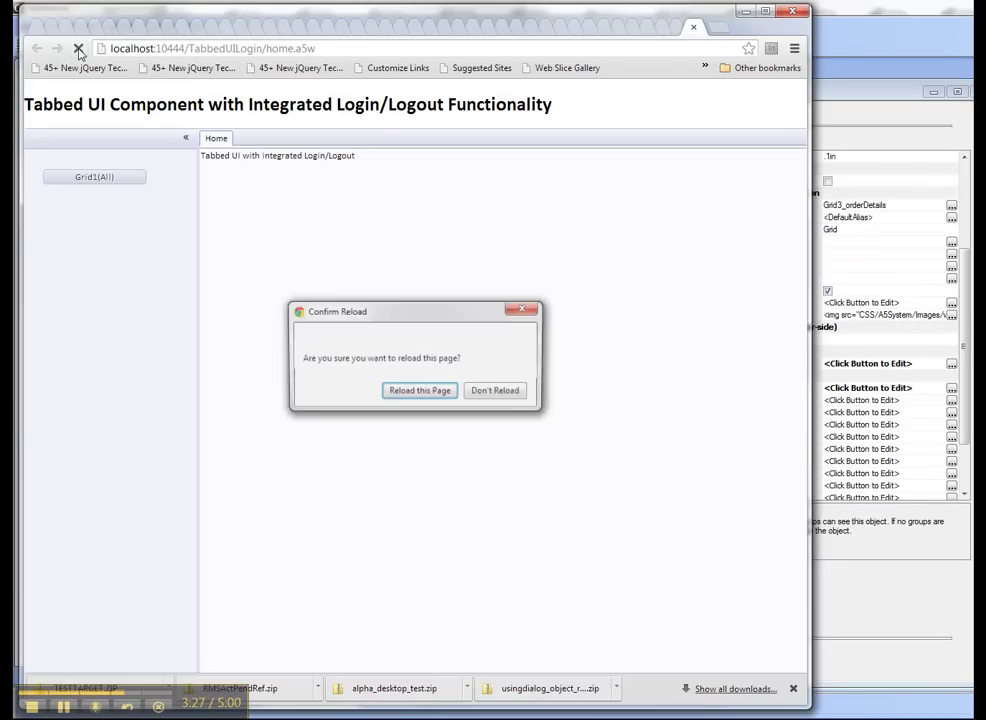
click(432, 394)
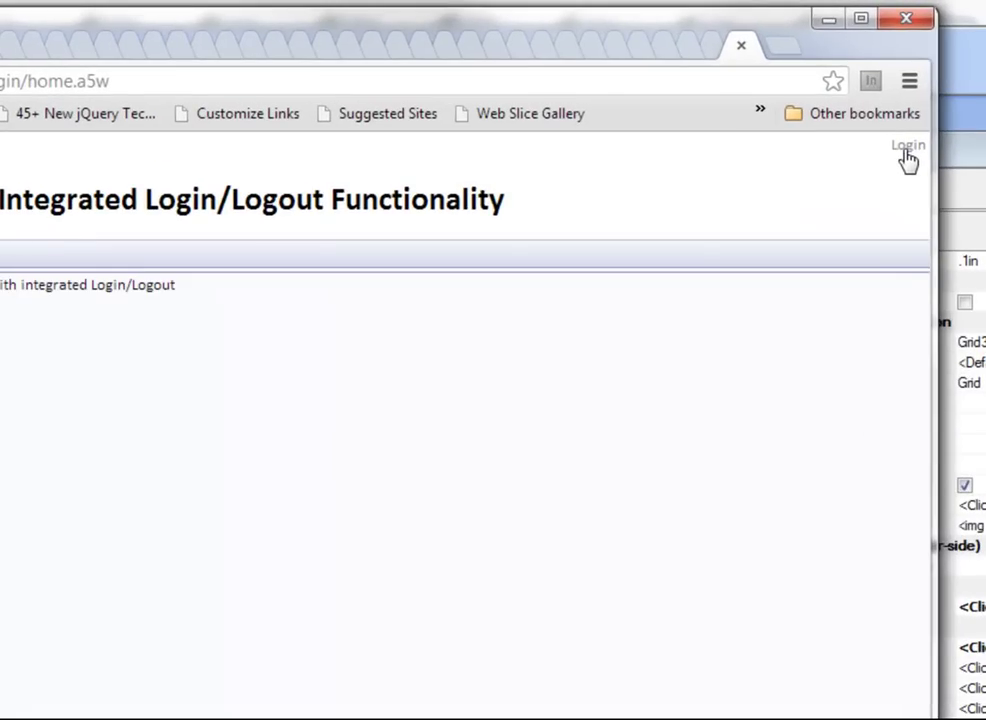
Step: Submit bogus credentials 'asdf' in the login form and see the login fail
click(906, 158)
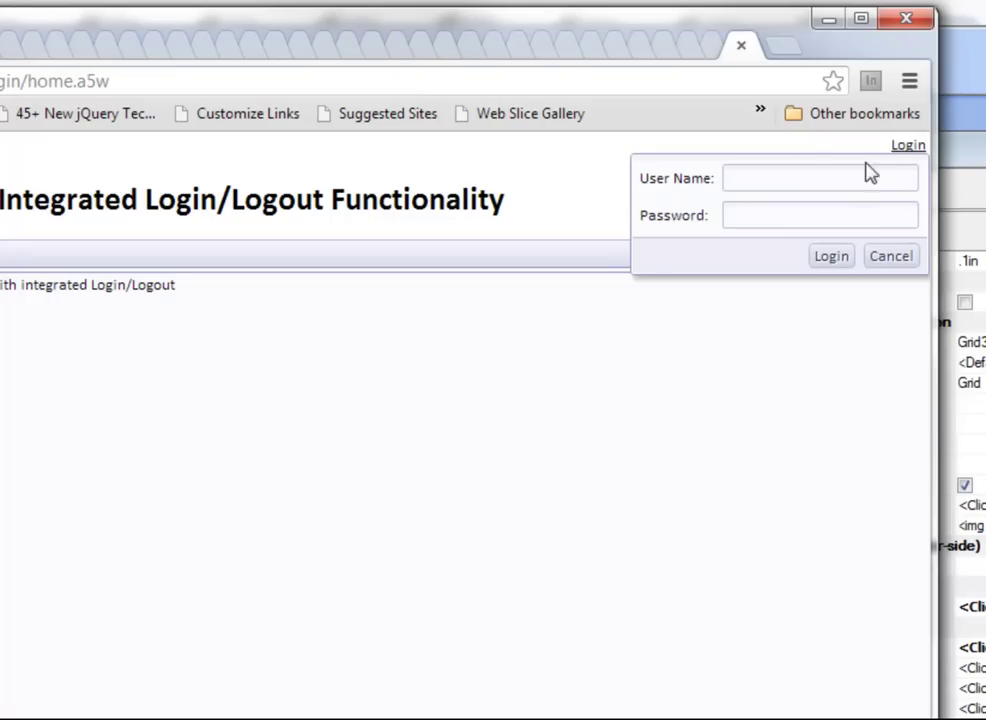
text(asdf)
click(777, 208)
text(asdfasdfa)
click(823, 259)
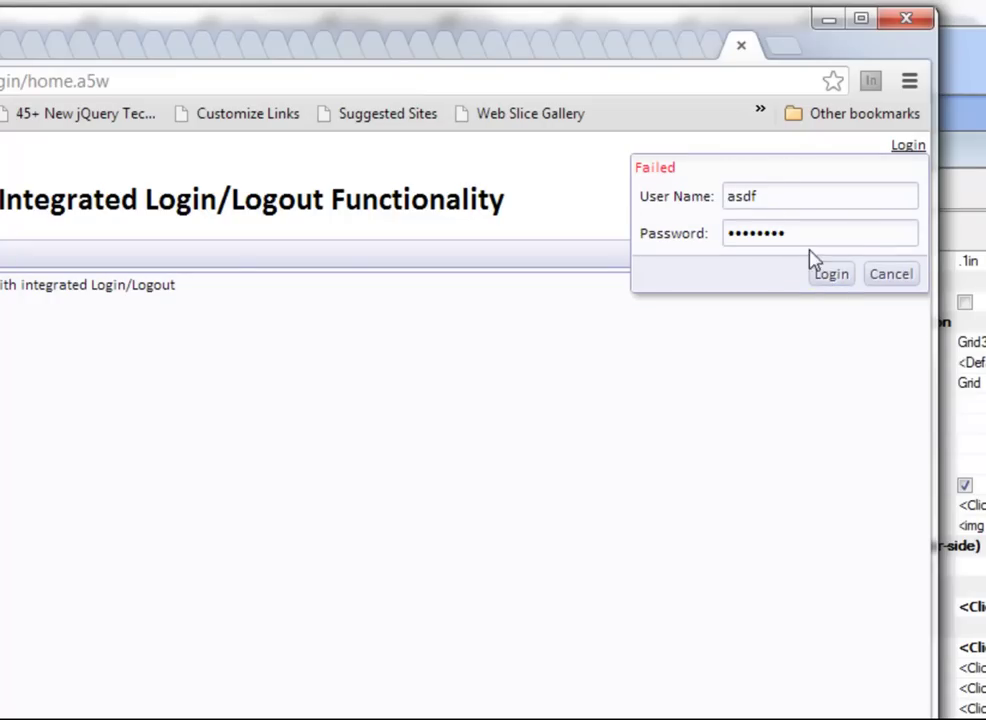
Step: Log in with the first test user's e-mail and password
drag(777, 196, 634, 196)
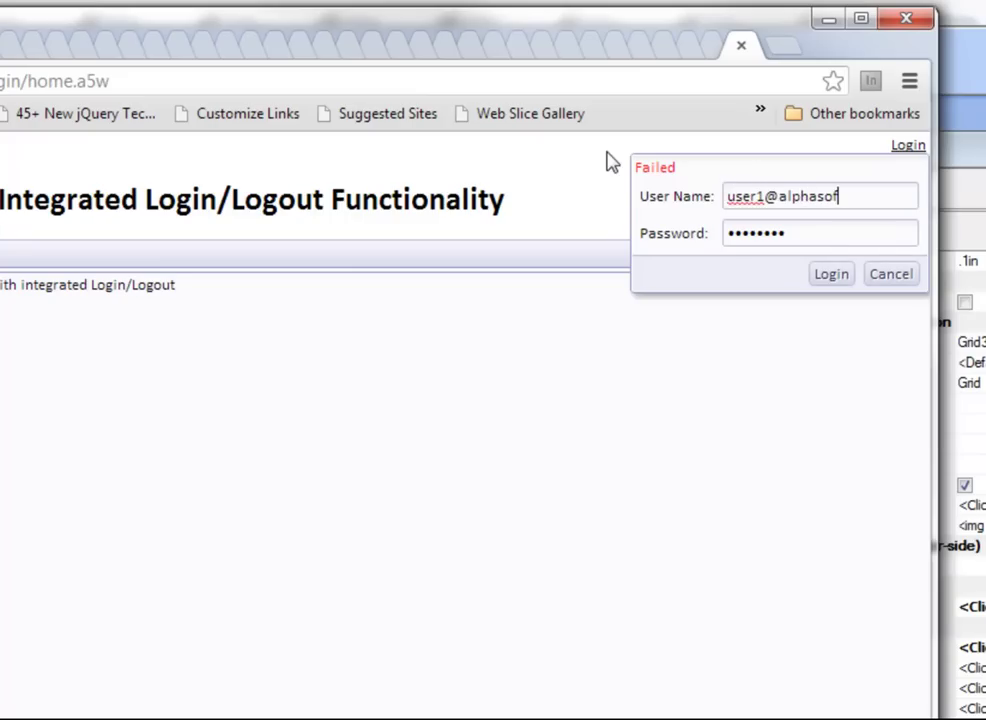
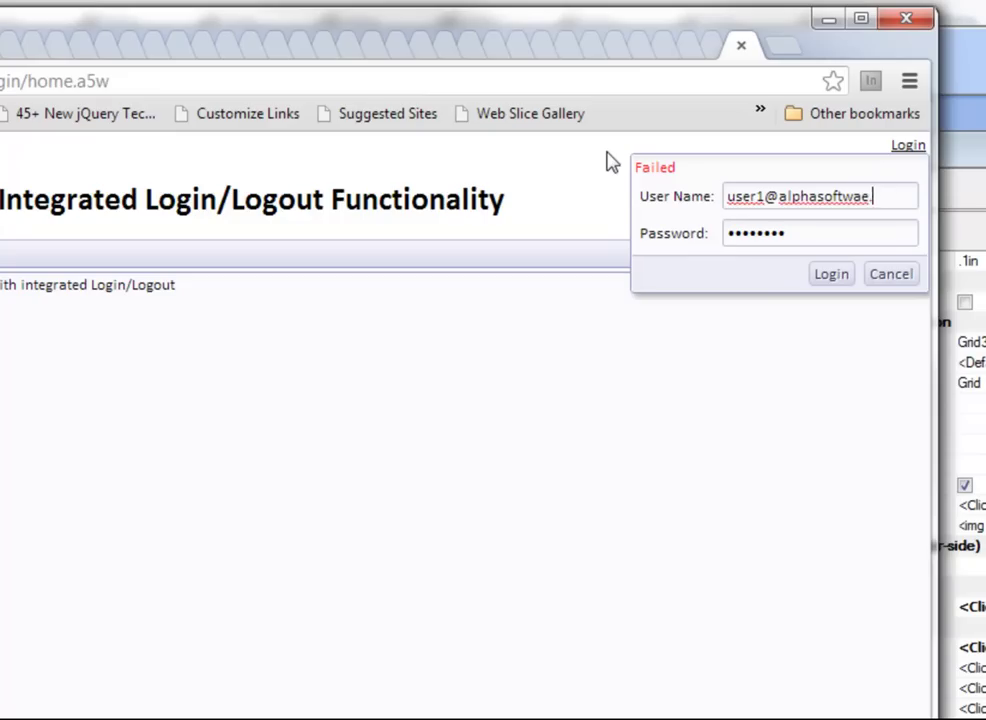
key(Tab)
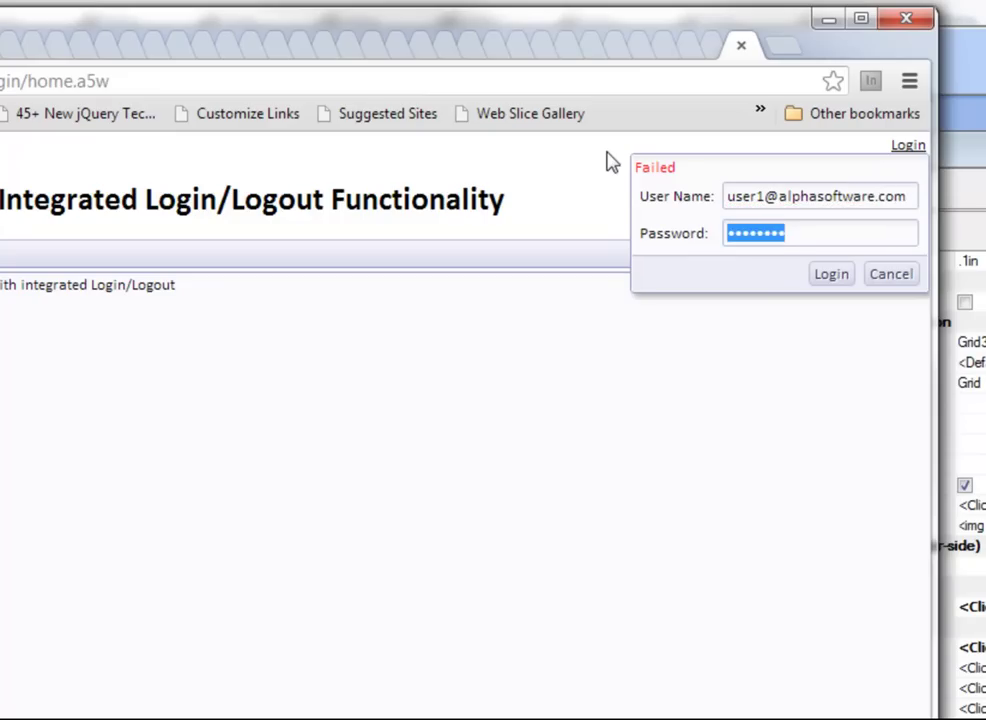
text(123456)
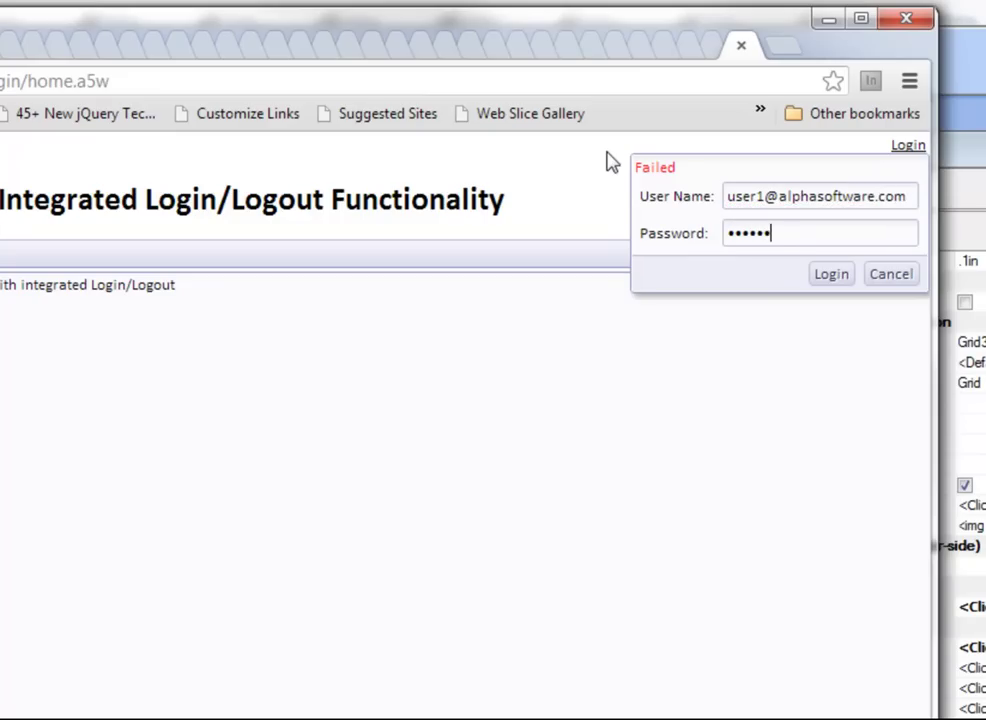
text(789012345678)
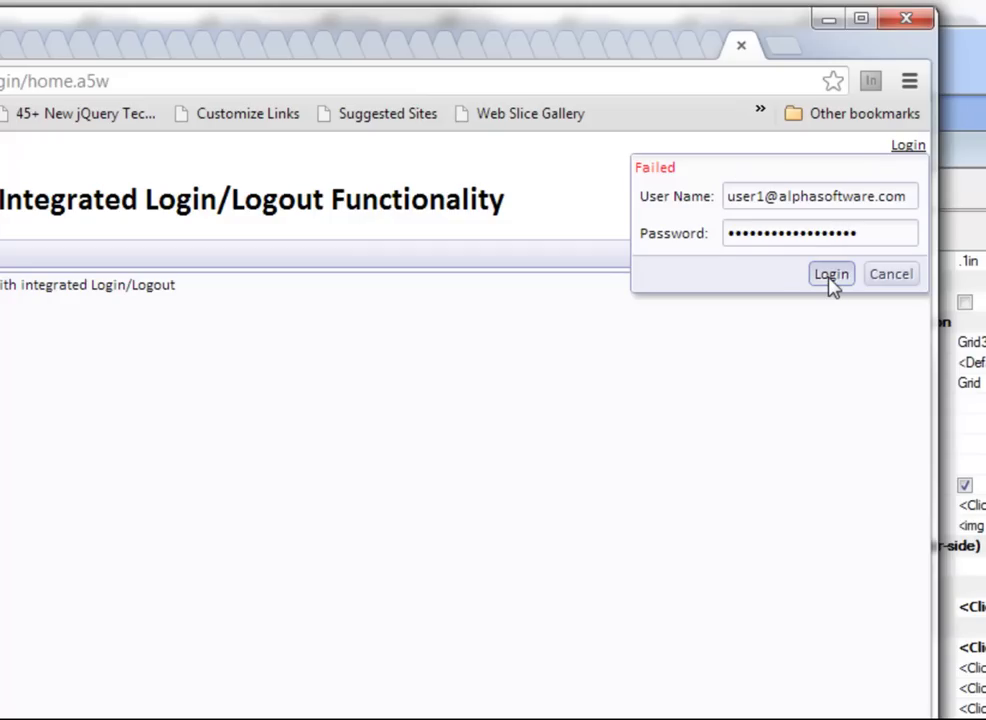
click(830, 274)
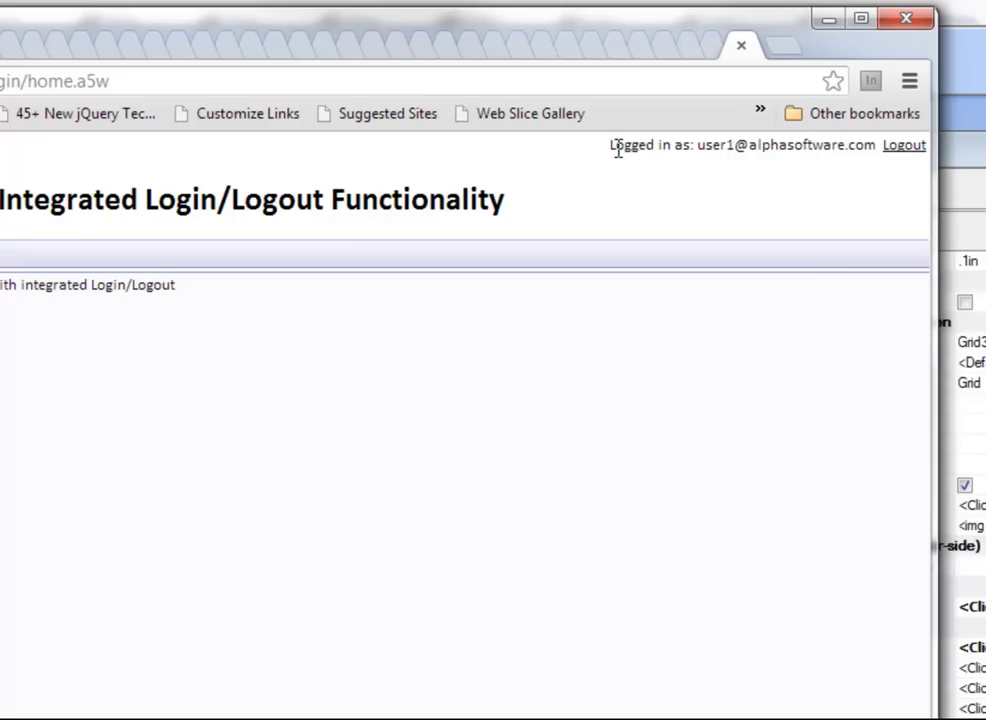
Step: Log the first user out, hiding the Grid2 (Group1) button, and reopen the login form
drag(612, 146, 880, 142)
click(906, 150)
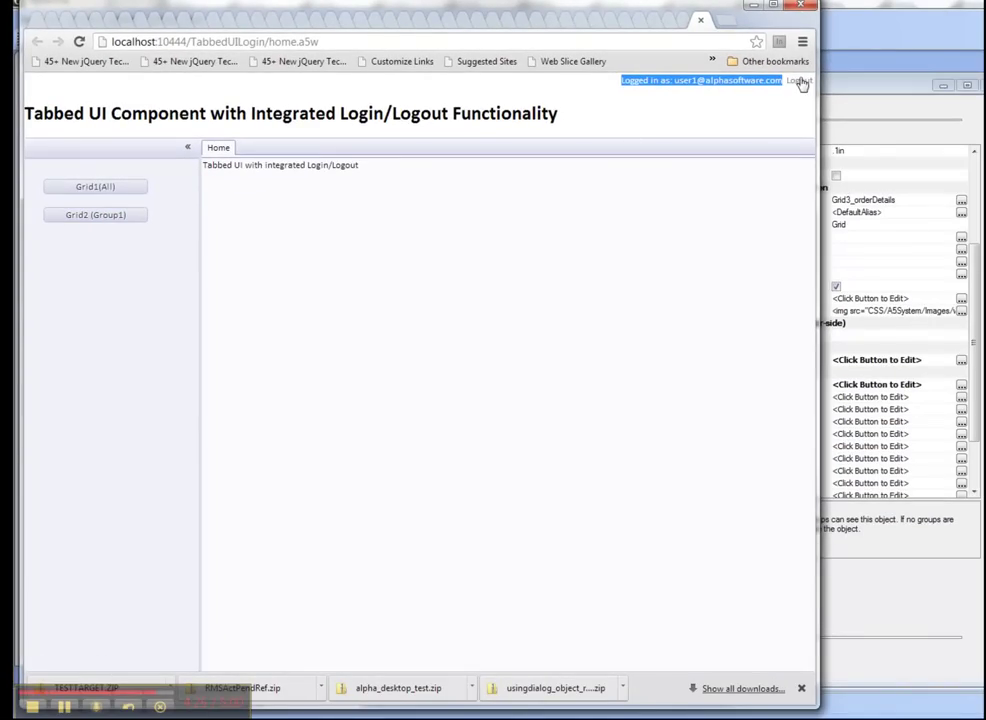
click(801, 82)
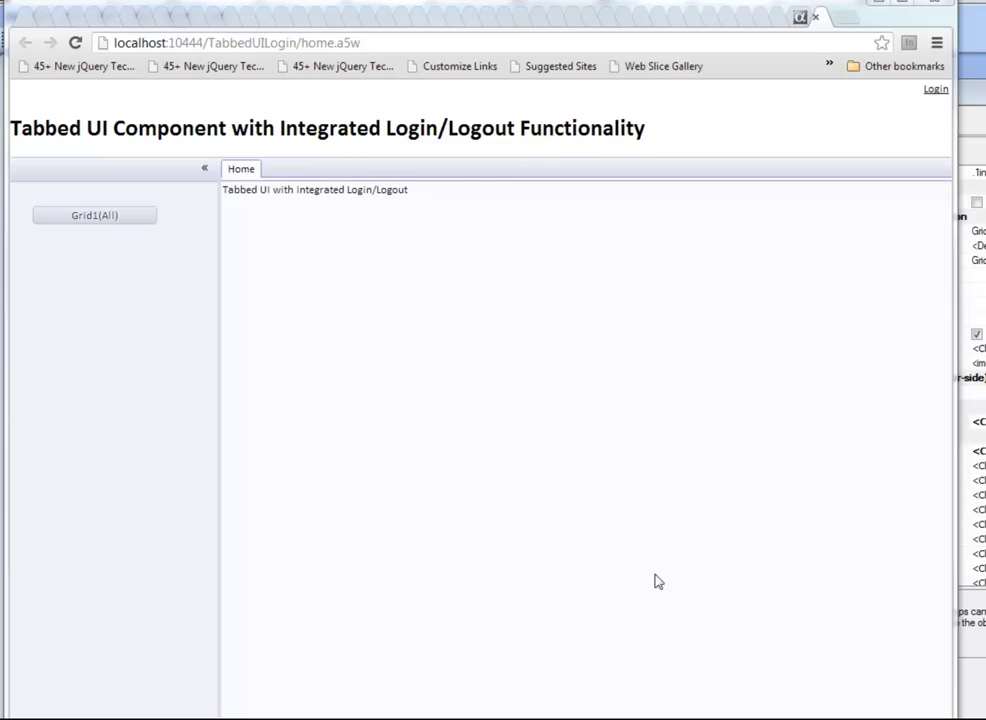
click(932, 91)
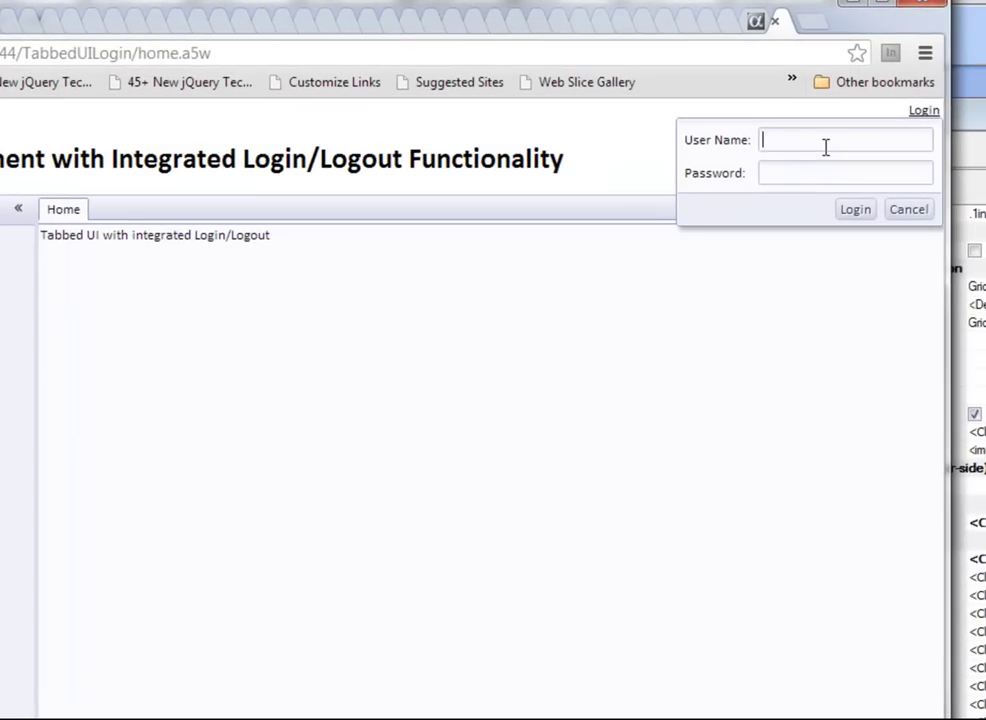
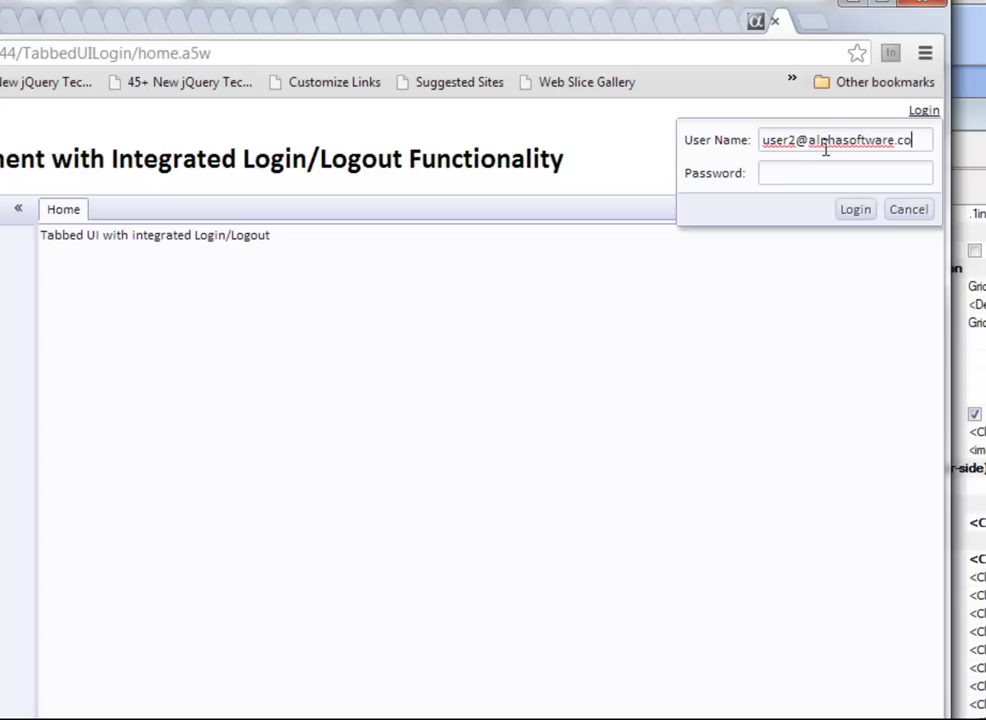
Step: Log in with the second test user's e-mail and password
key(Tab)
text(••••••••••••••••••)
click(857, 211)
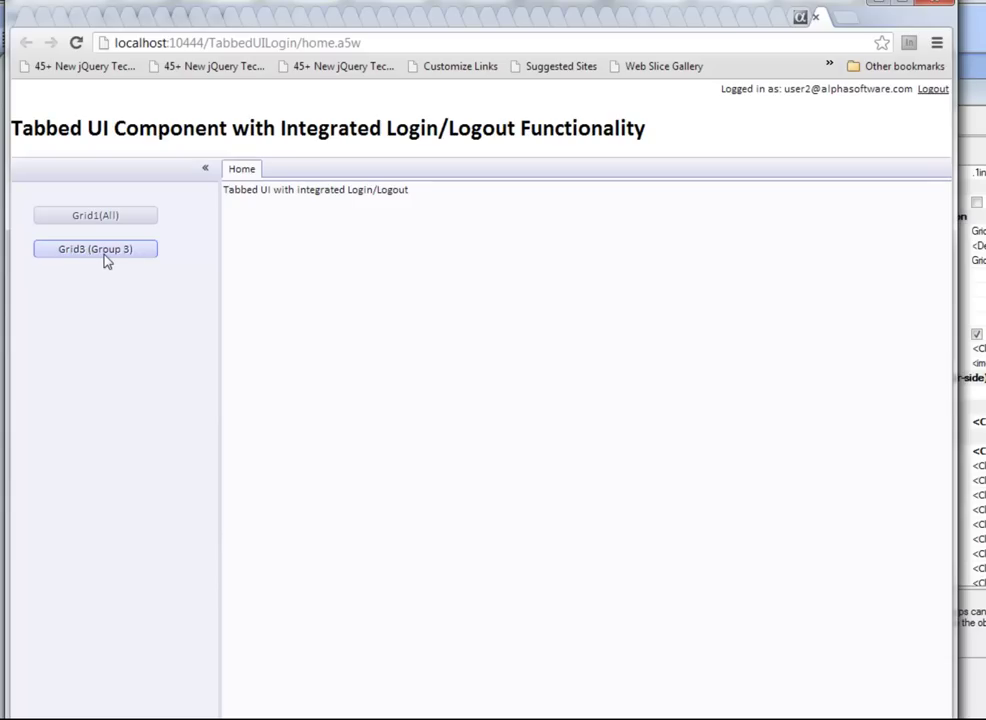
Step: Open the Grid3 (Group 3) and Grid1(All) tabs, then log the second user out
click(111, 259)
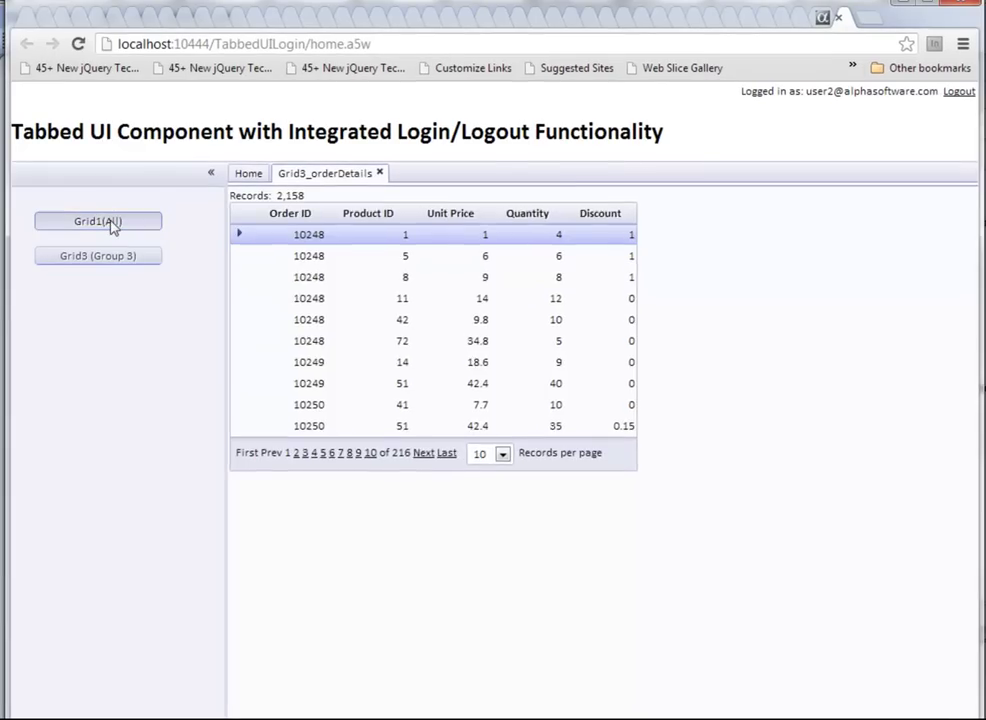
click(112, 224)
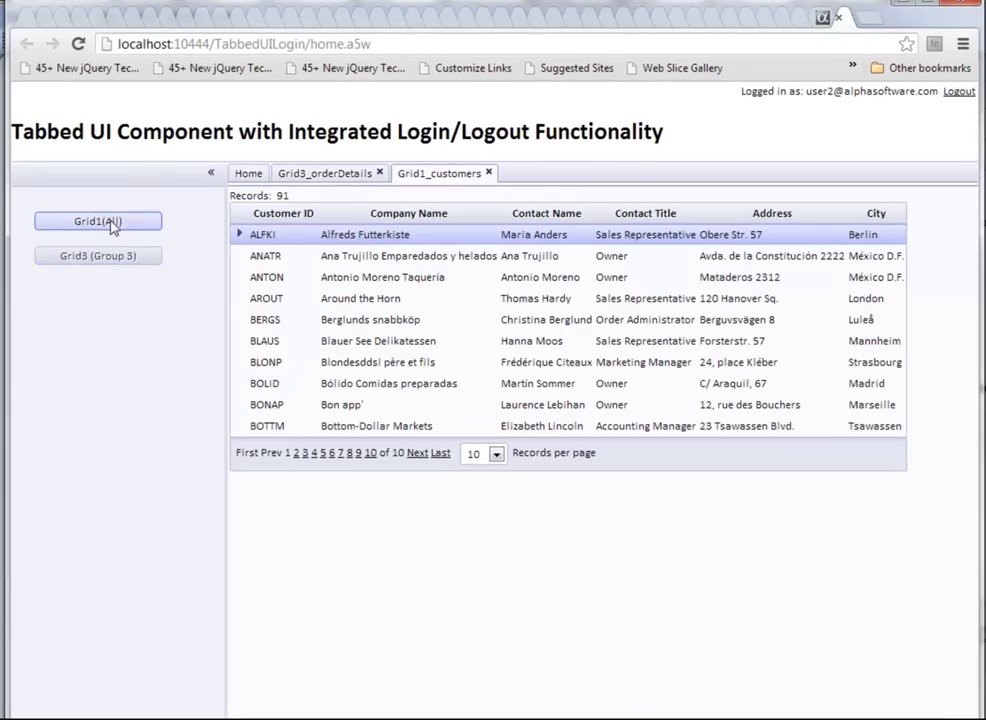
click(962, 92)
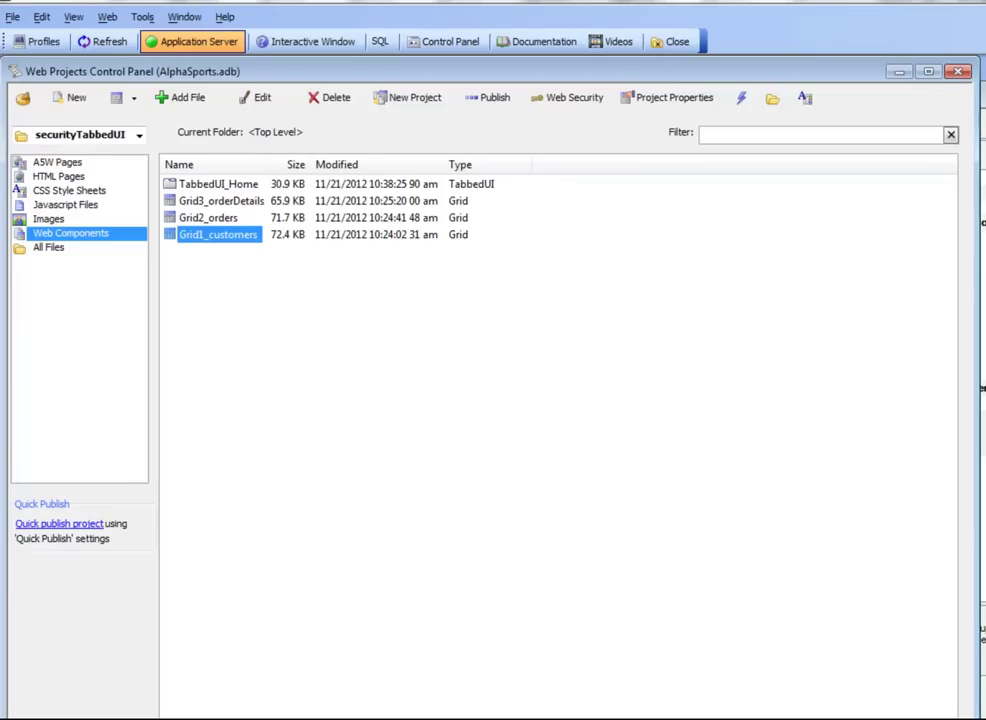
Step: In the Tabbed UI Builder, browse onLogout and client-side events, then open the empty onLogin function
click(182, 717)
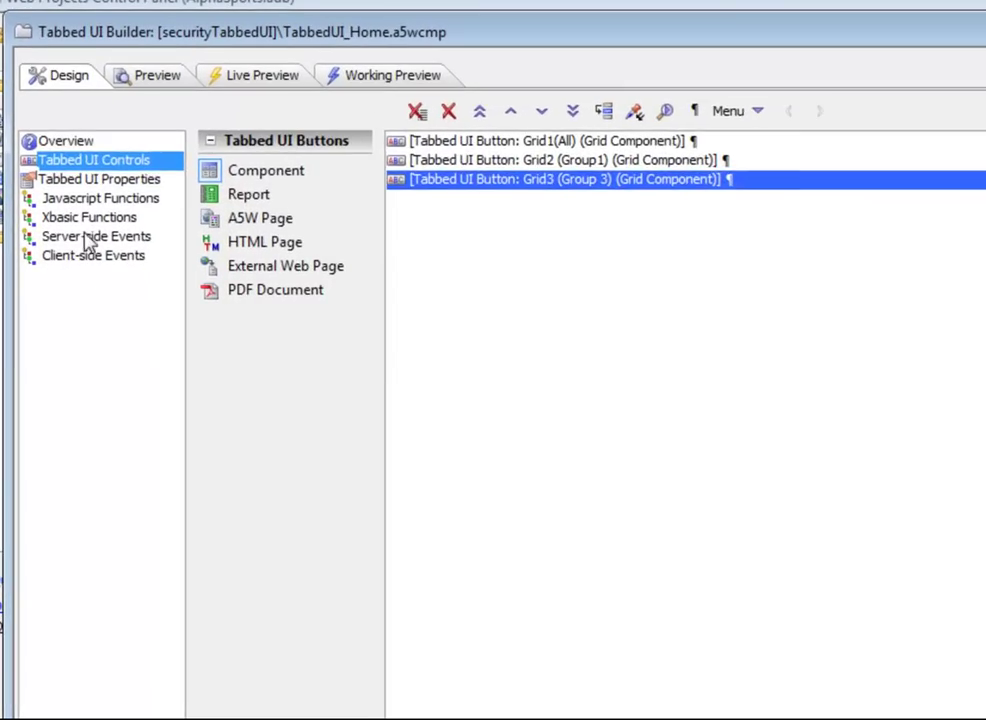
click(90, 249)
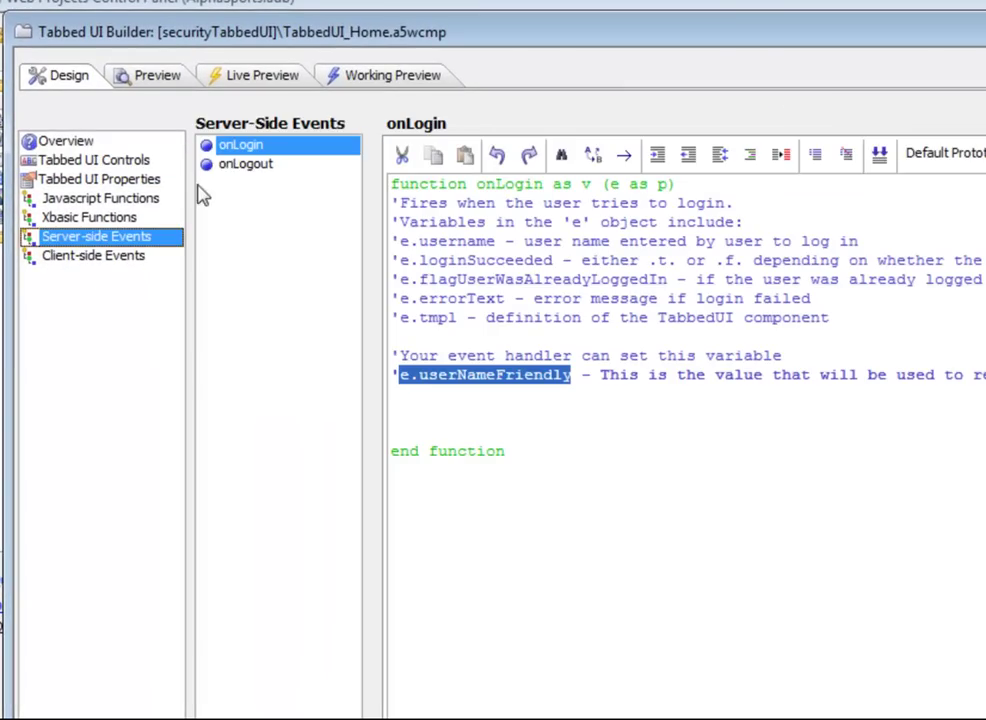
click(242, 164)
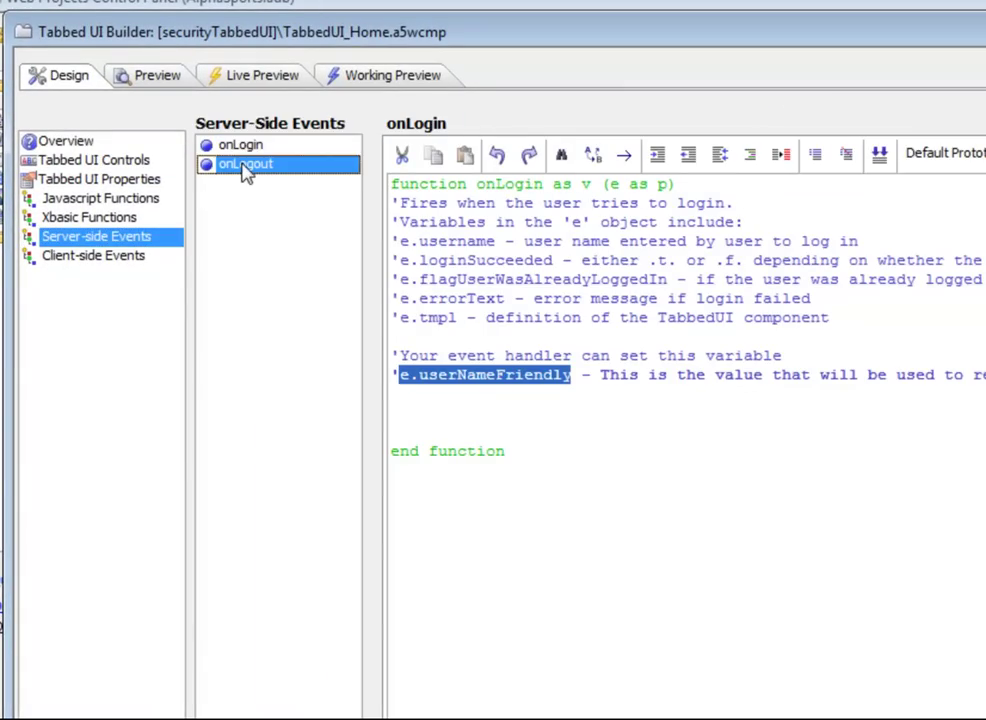
click(246, 147)
click(242, 163)
click(122, 257)
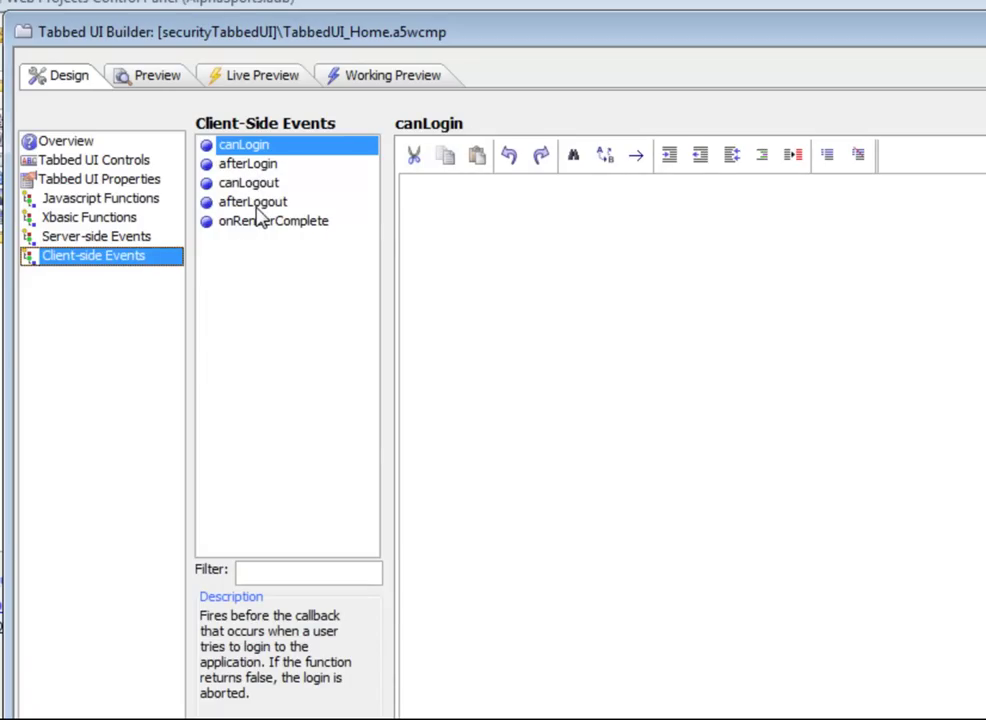
click(112, 235)
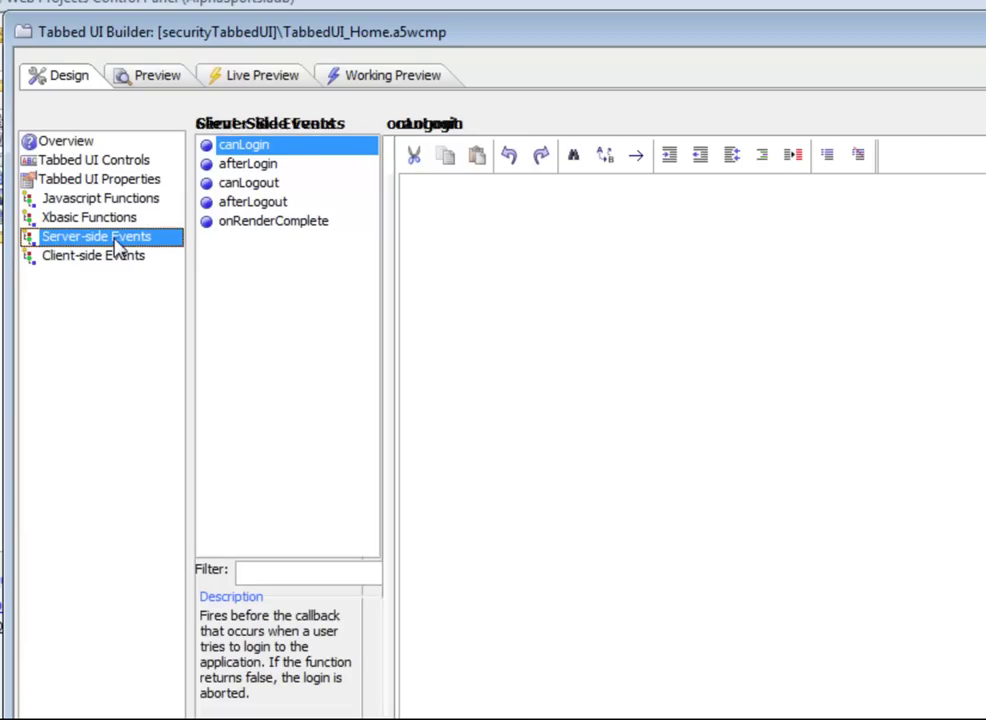
click(230, 146)
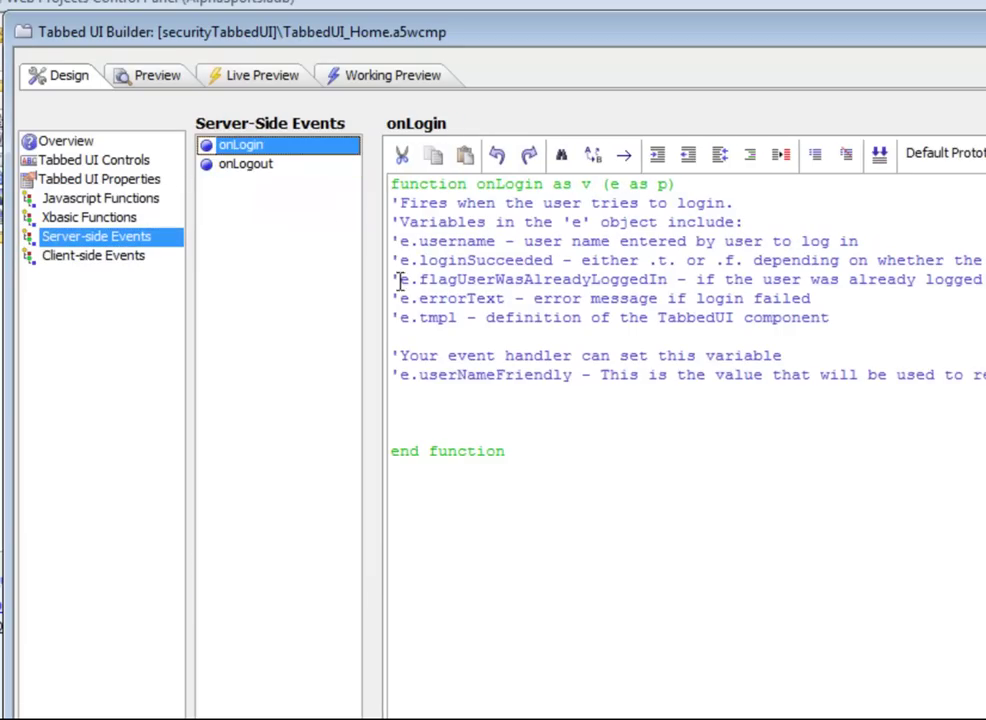
click(435, 398)
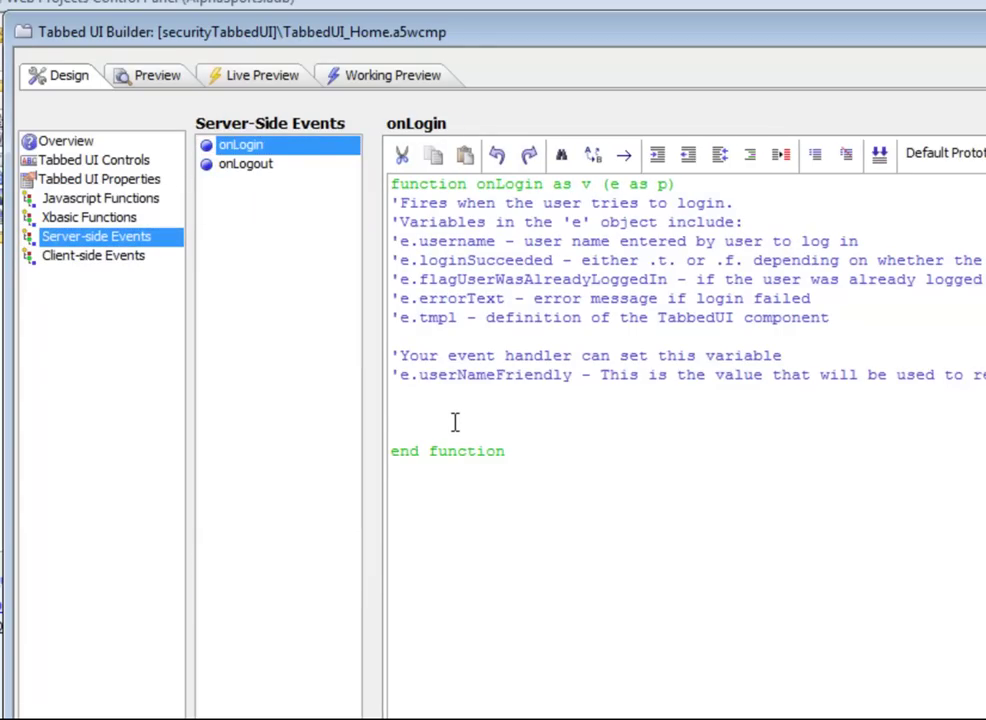
Step: Add an if block setting e.userNameFriendly to a display name when e.username is the first test user's e-mail
key(Return)
text(if e)
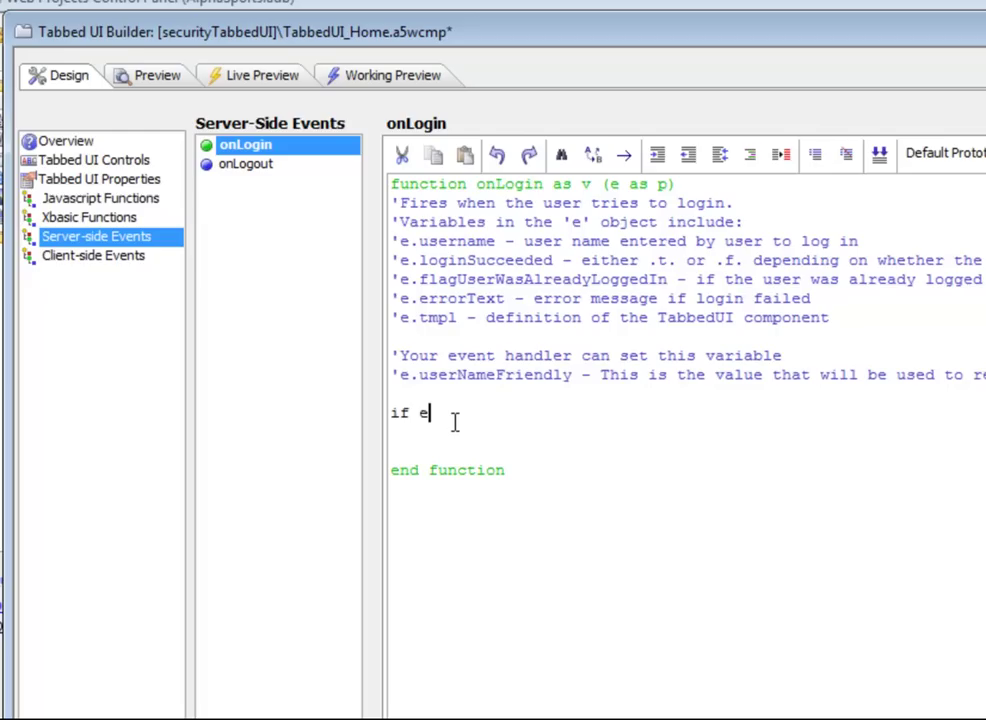
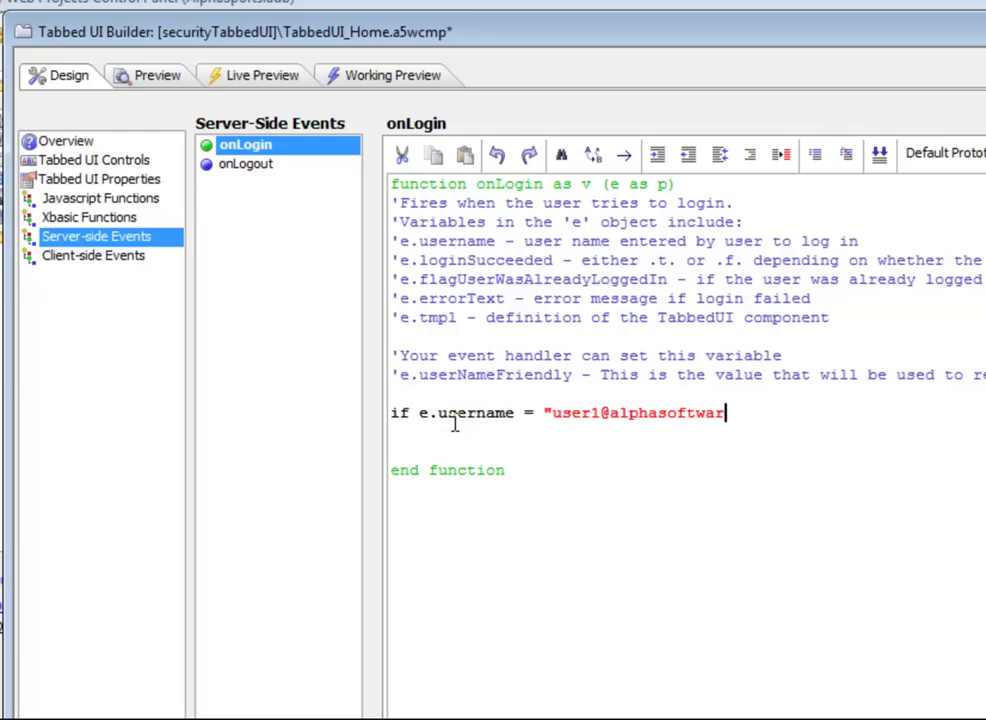
key(Return)
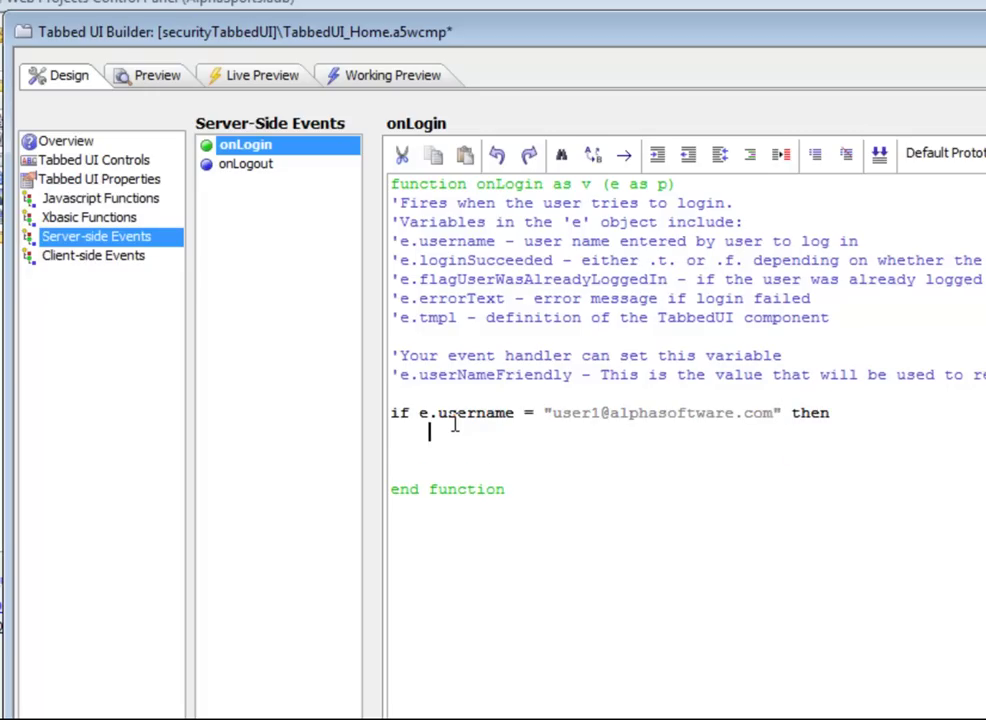
text(e )
text(userFriendly)
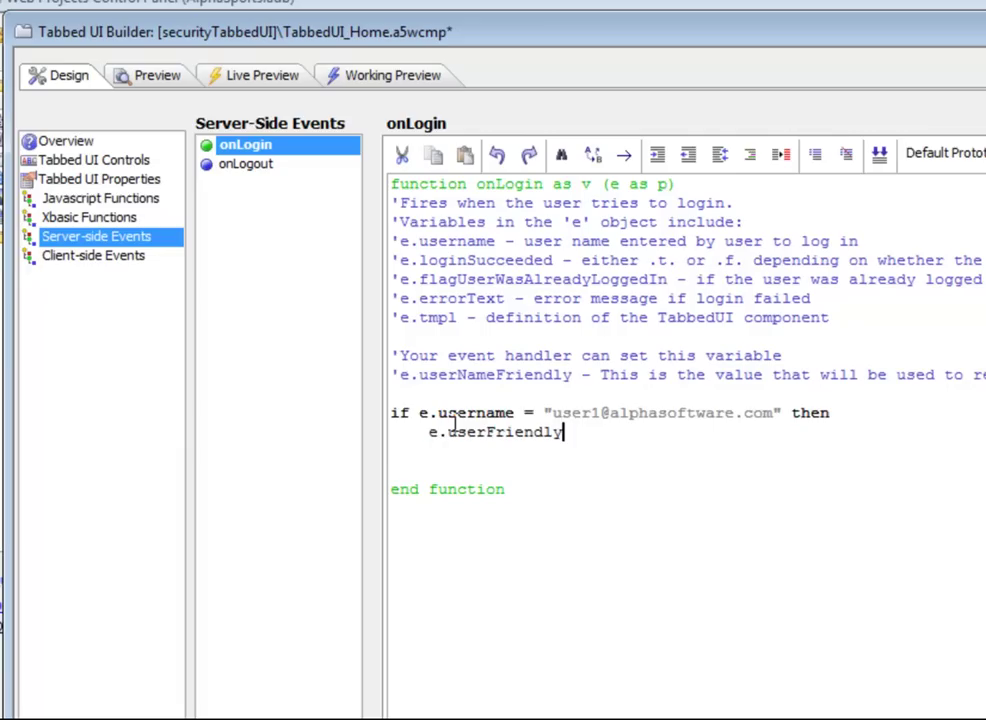
key(BackSpace)
key(BackSpace)
key(BackSpace)
key(BackSpace)
key(BackSpace)
key(BackSpace)
key(BackSpace)
key(BackSpace)
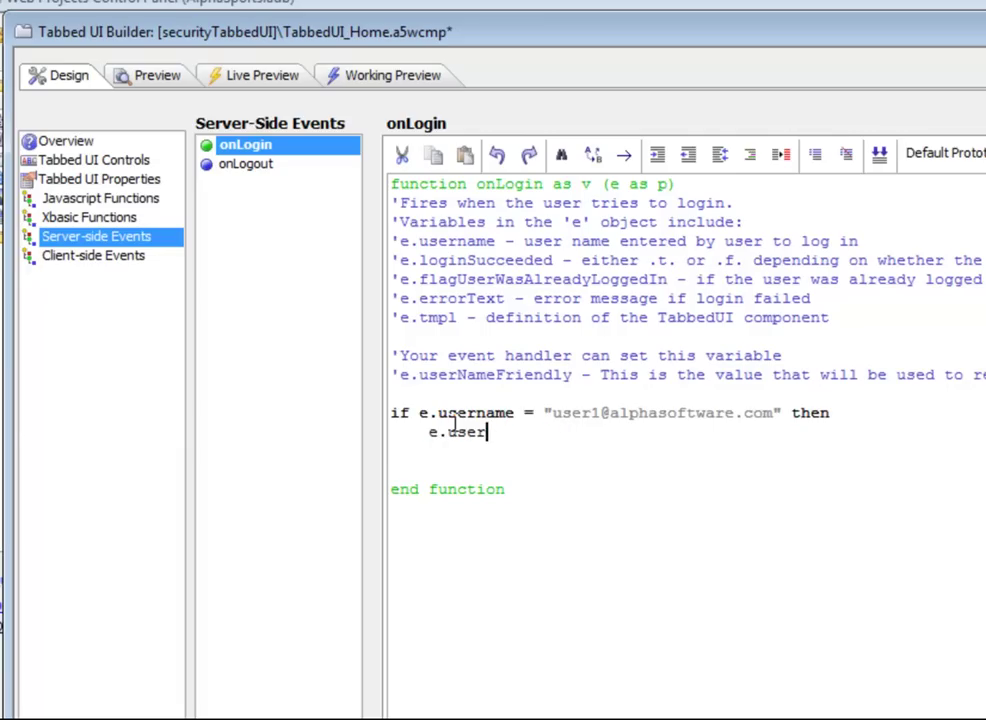
text(NameFri)
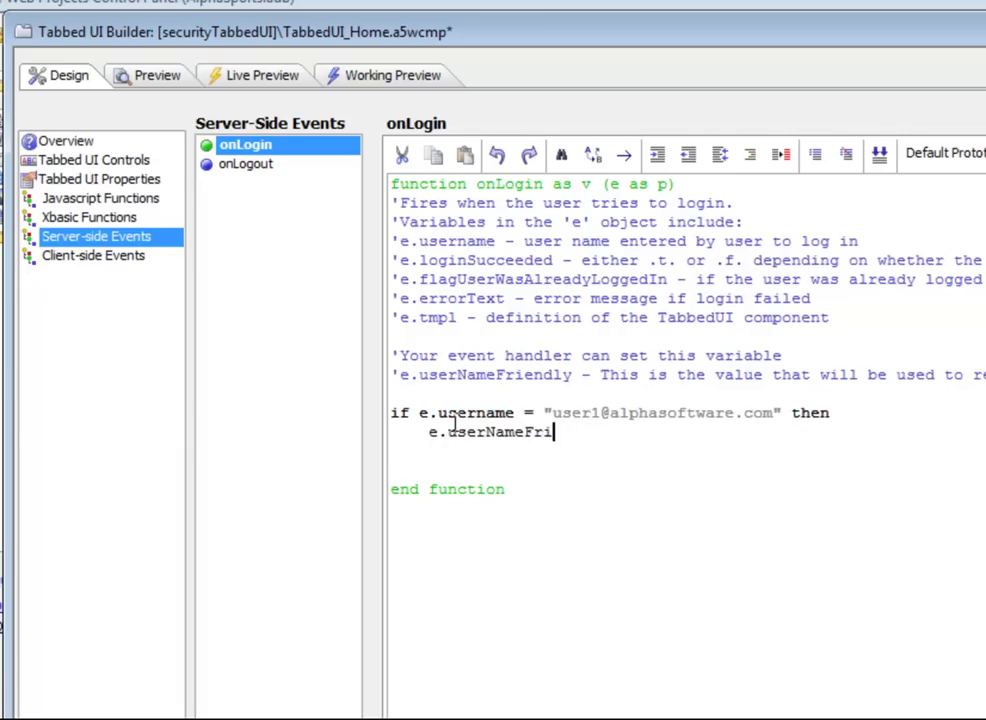
text(endly = "Jo)
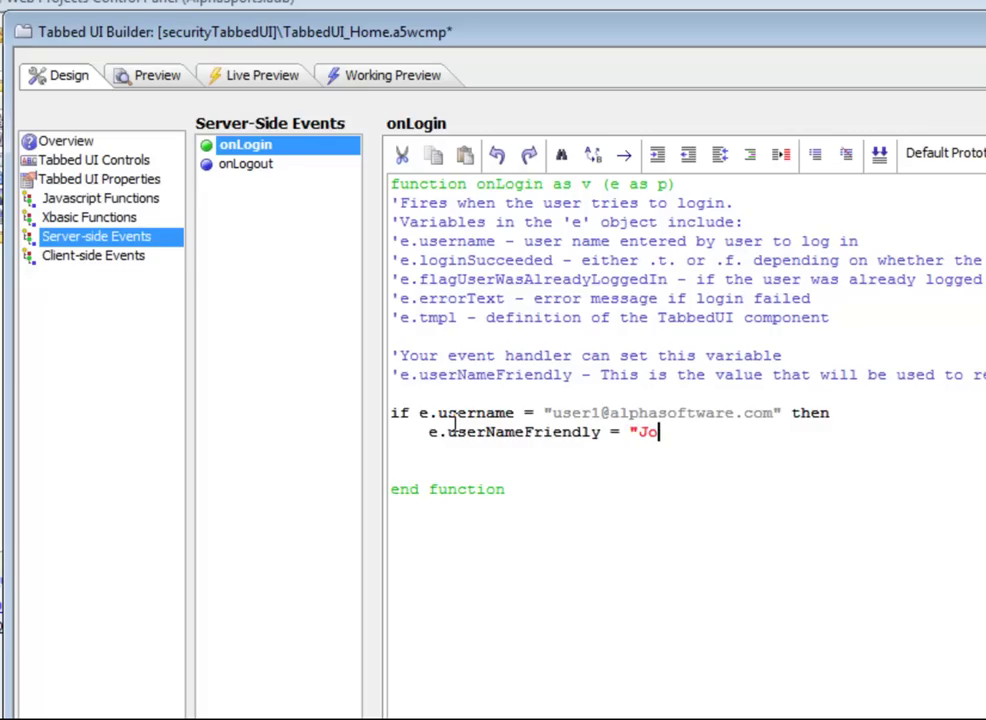
text(hn Smith")
key(Return)
text(end if)
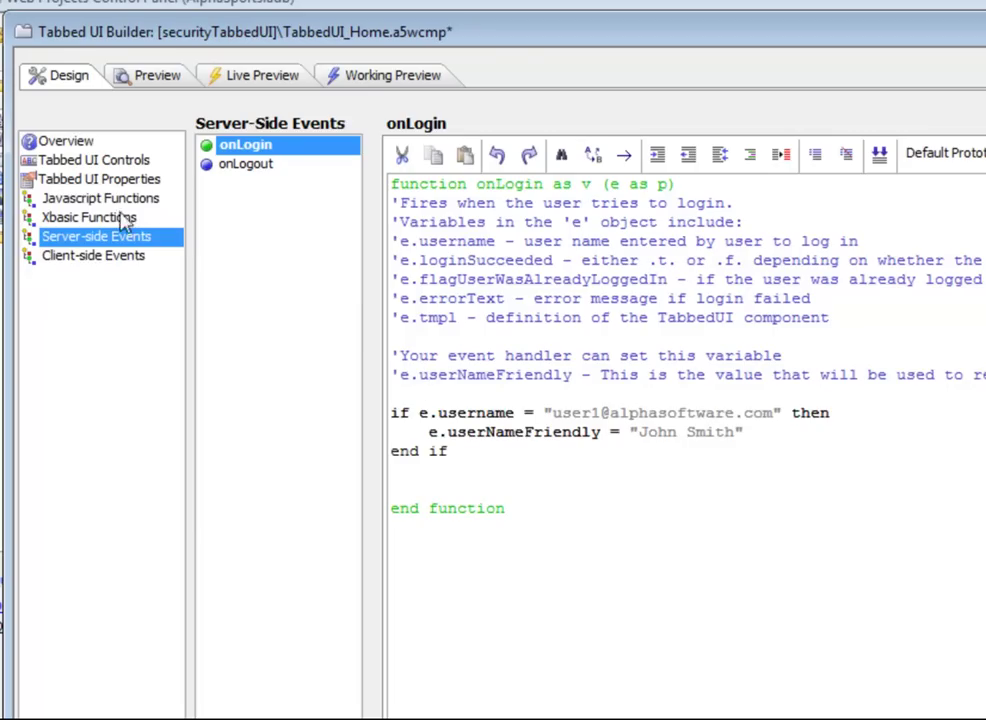
Step: Change the logged-in message template to 'Welcome: {userName}' and publish the component
click(138, 181)
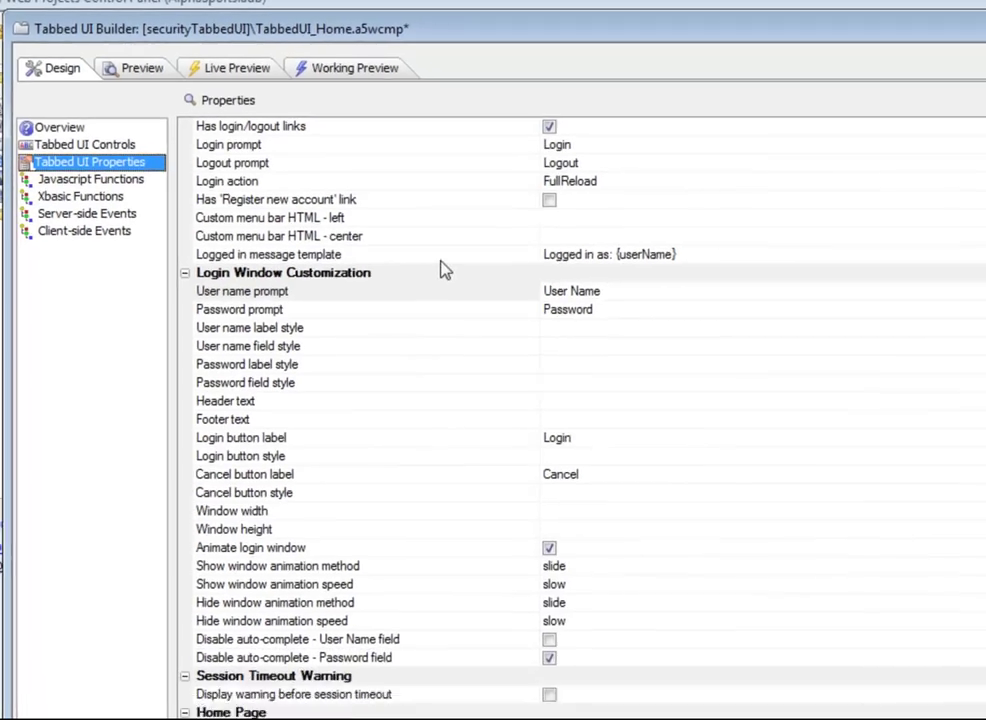
click(440, 258)
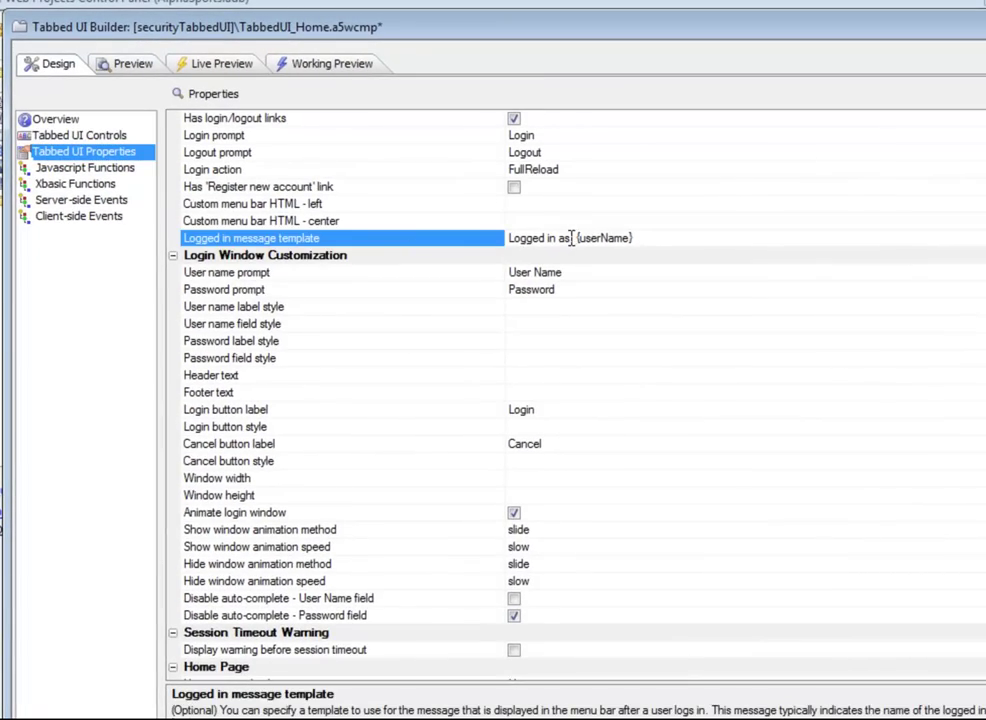
drag(569, 238, 505, 239)
text(Weco)
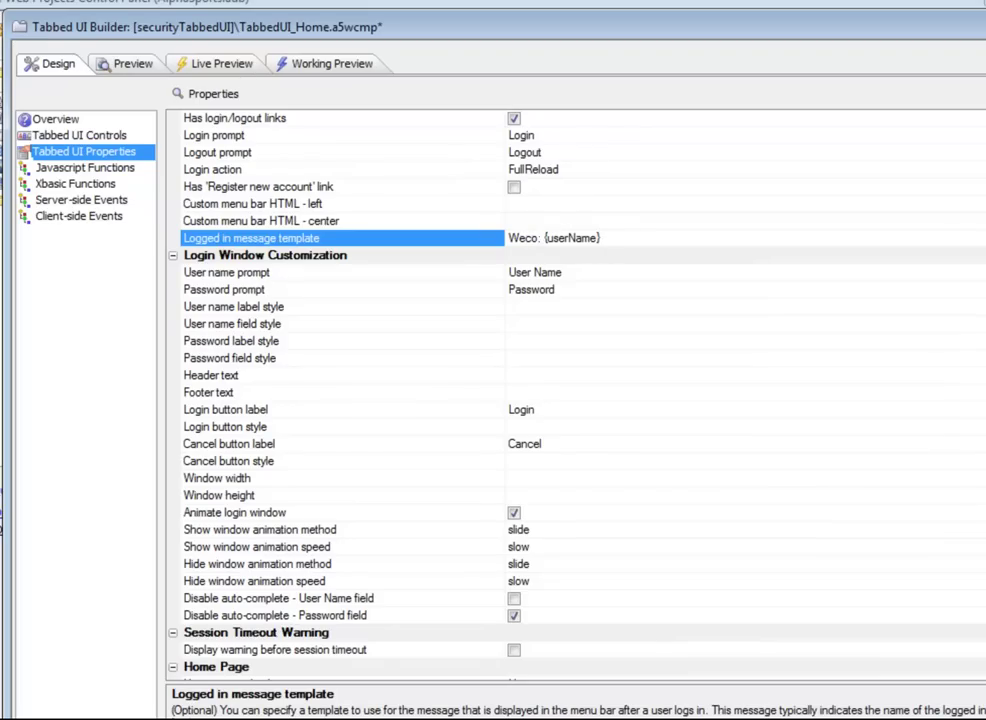
key(BackSpace)
key(BackSpace)
text(lcome)
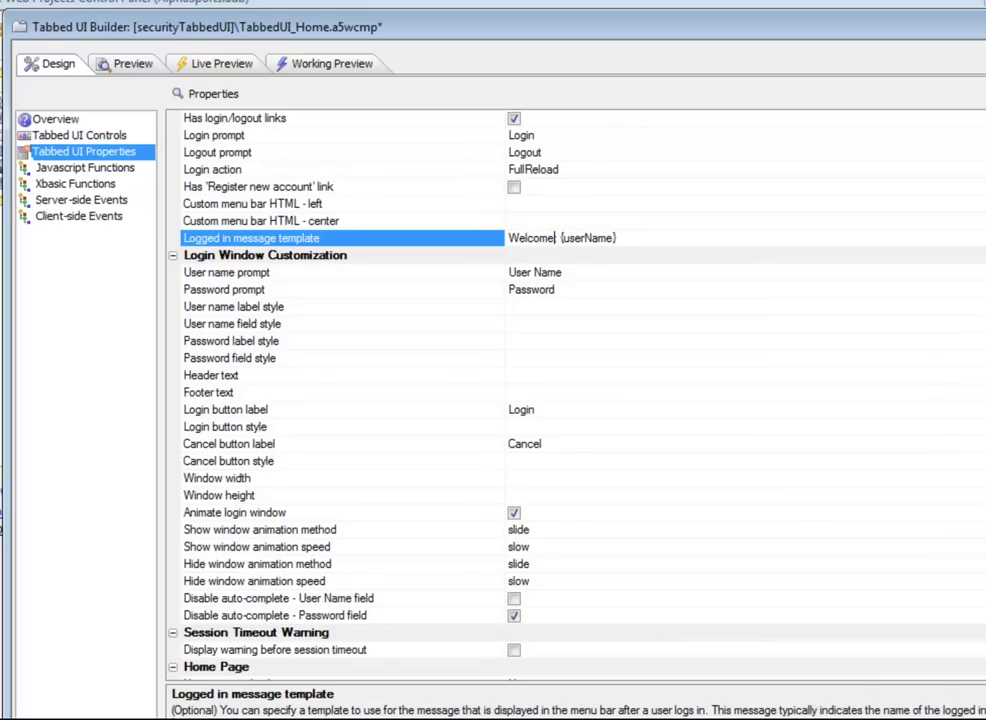
text(:)
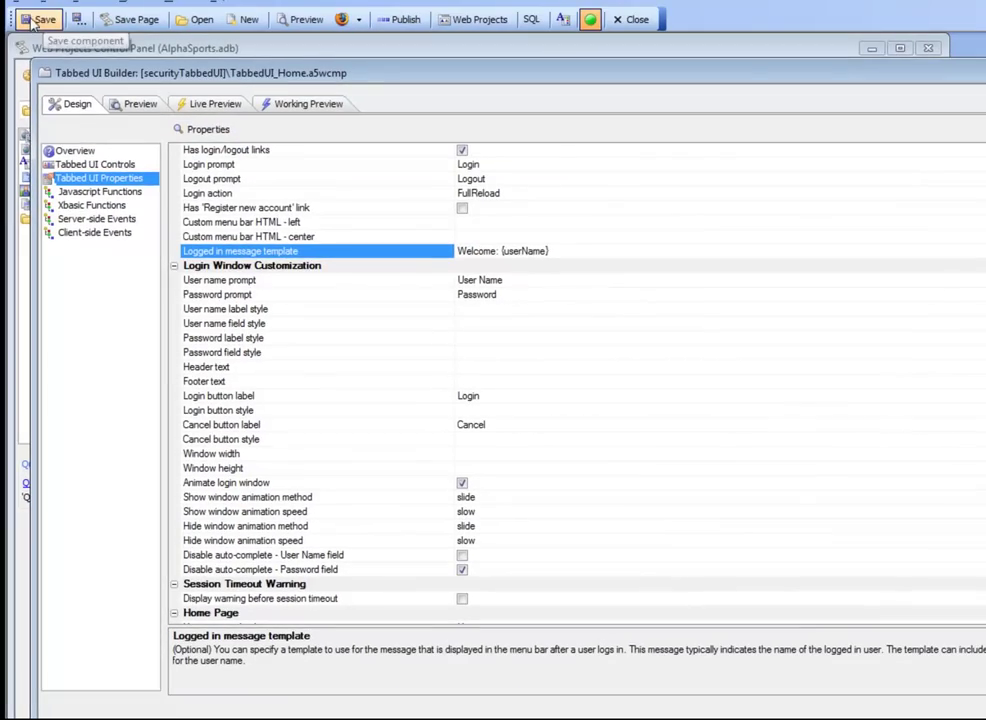
click(390, 22)
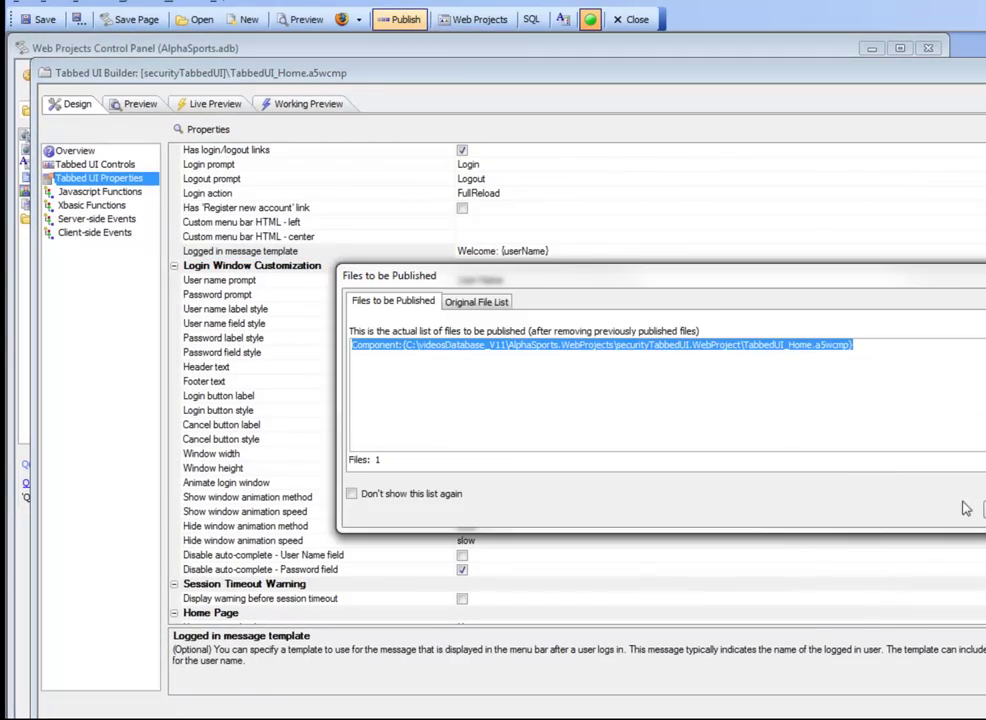
click(884, 430)
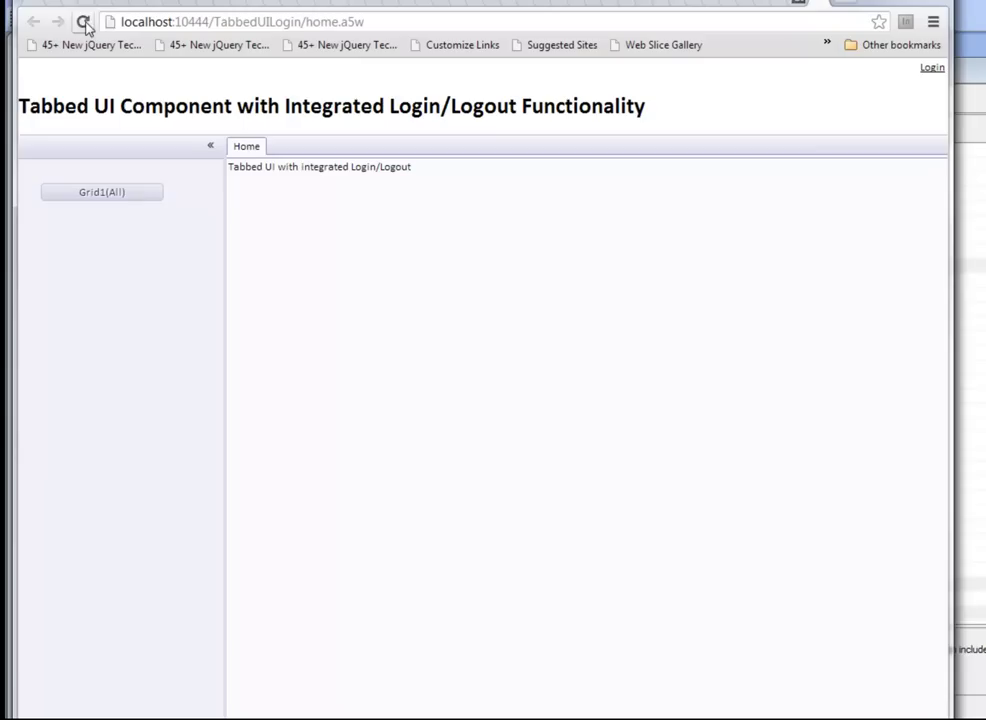
Step: Reload the page, log in with the first test user's e-mail and password, and check the friendly welcome
click(84, 23)
click(498, 432)
click(932, 69)
click(870, 90)
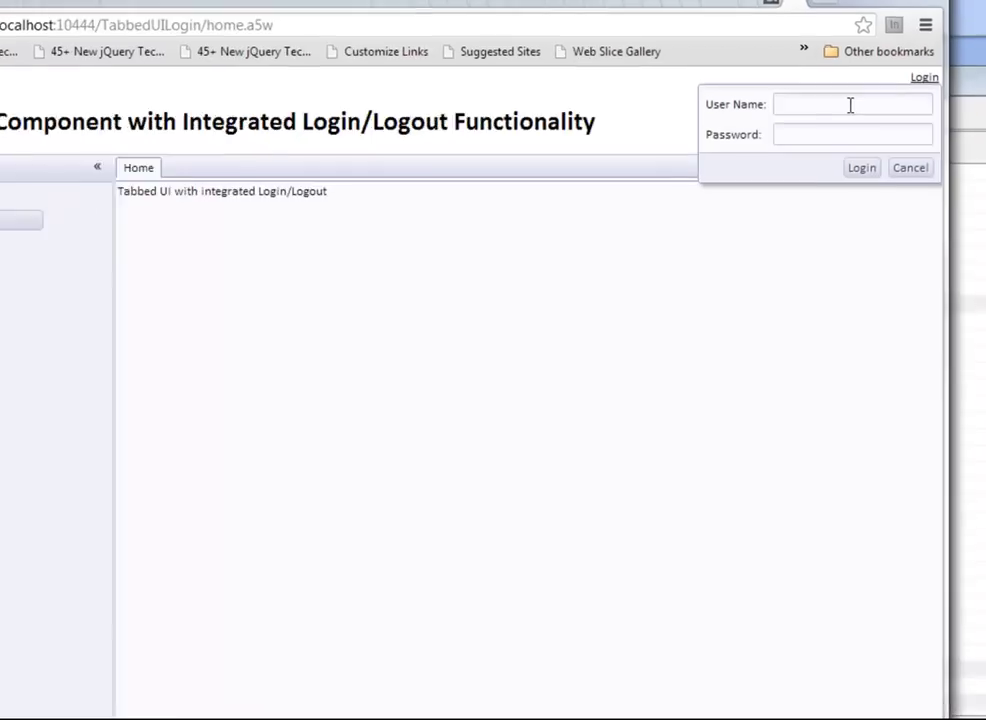
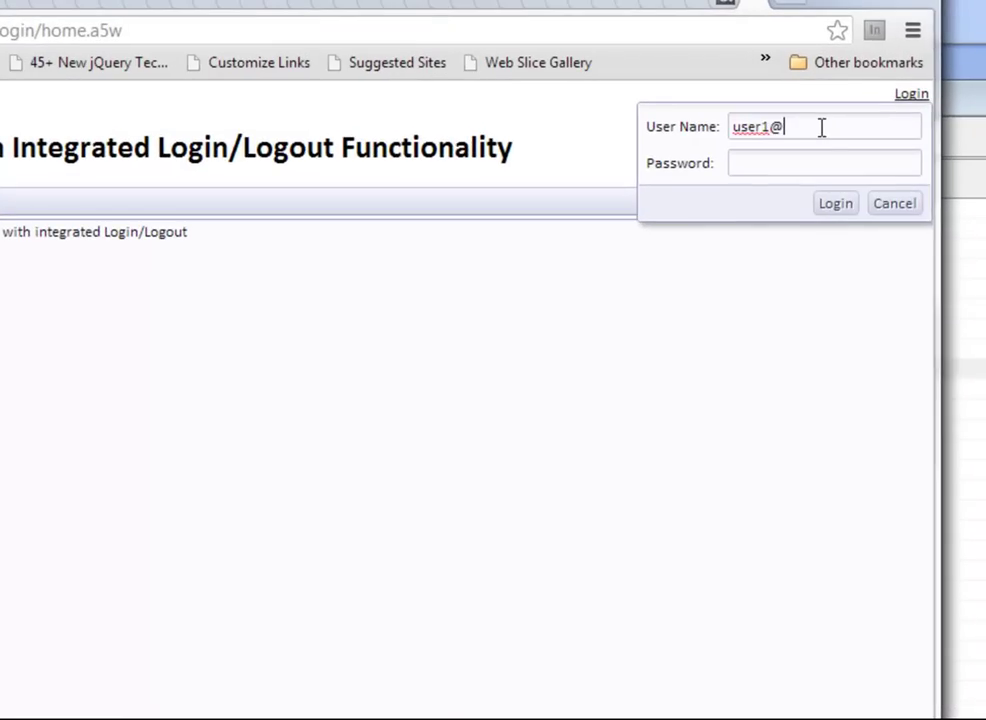
key(Tab)
text(•••••)
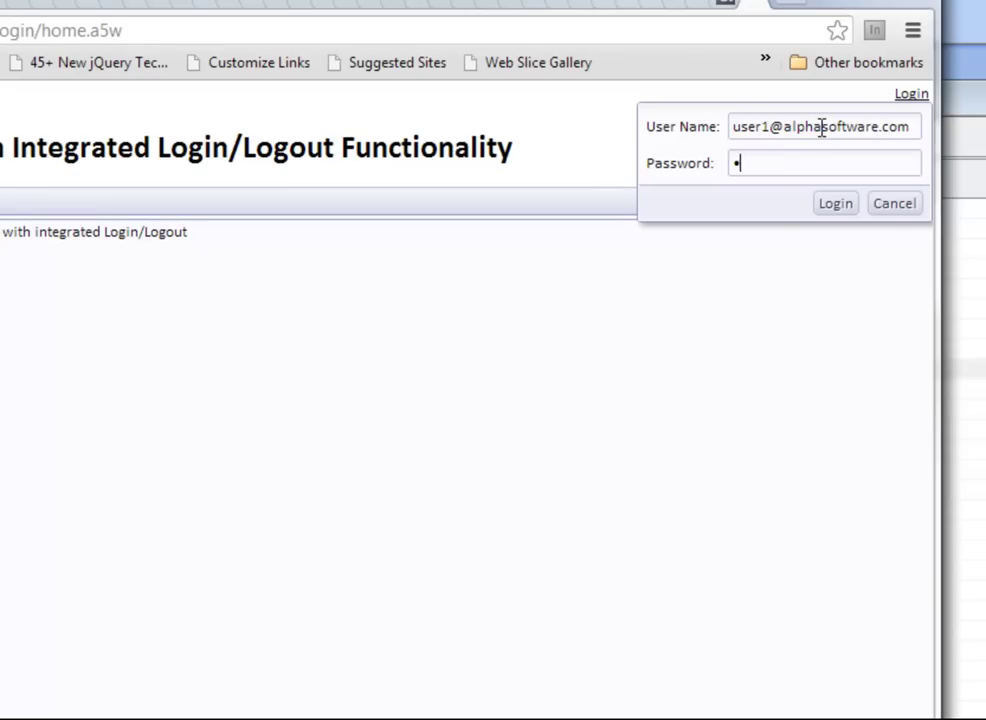
text(••••••••••••••)
click(840, 205)
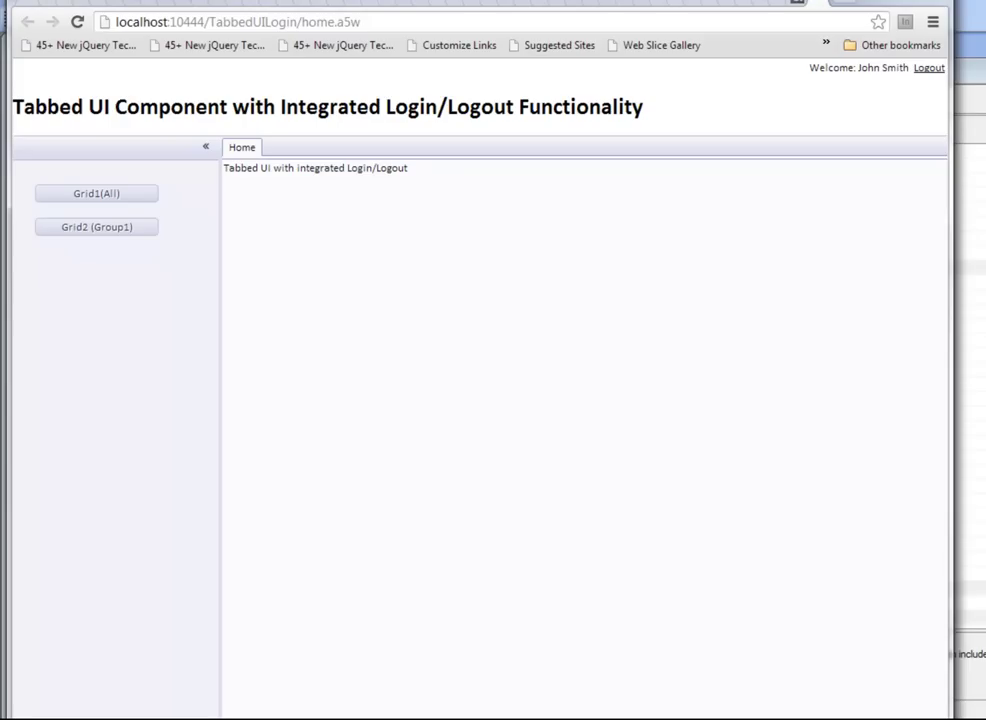
key(alt+Tab)
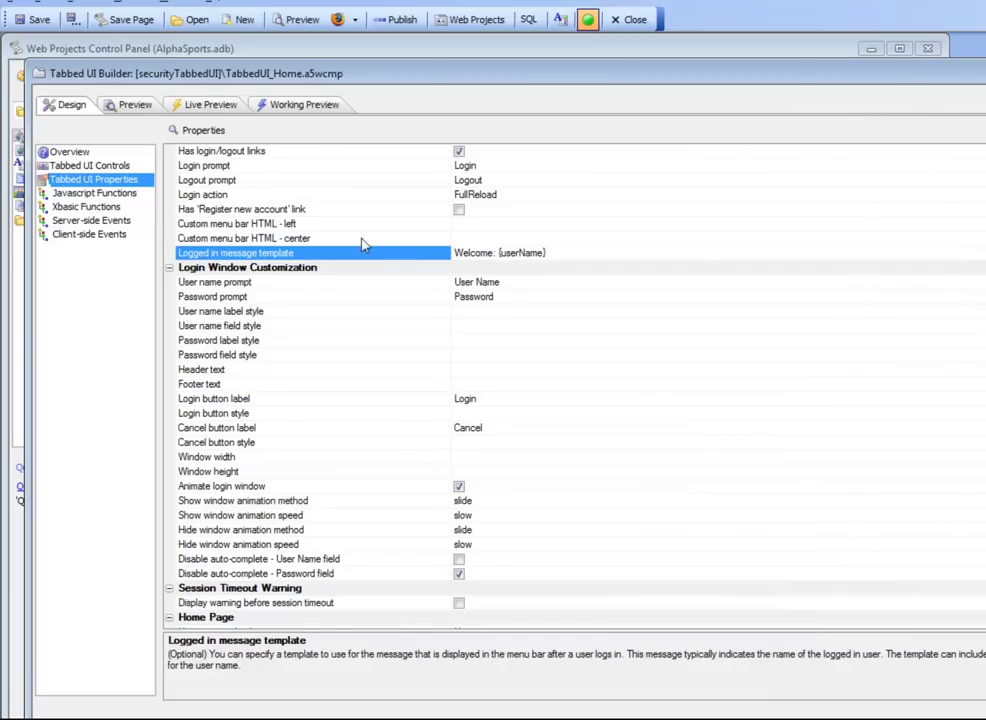
Step: Turn on the Has 'Register new account' link property
click(237, 209)
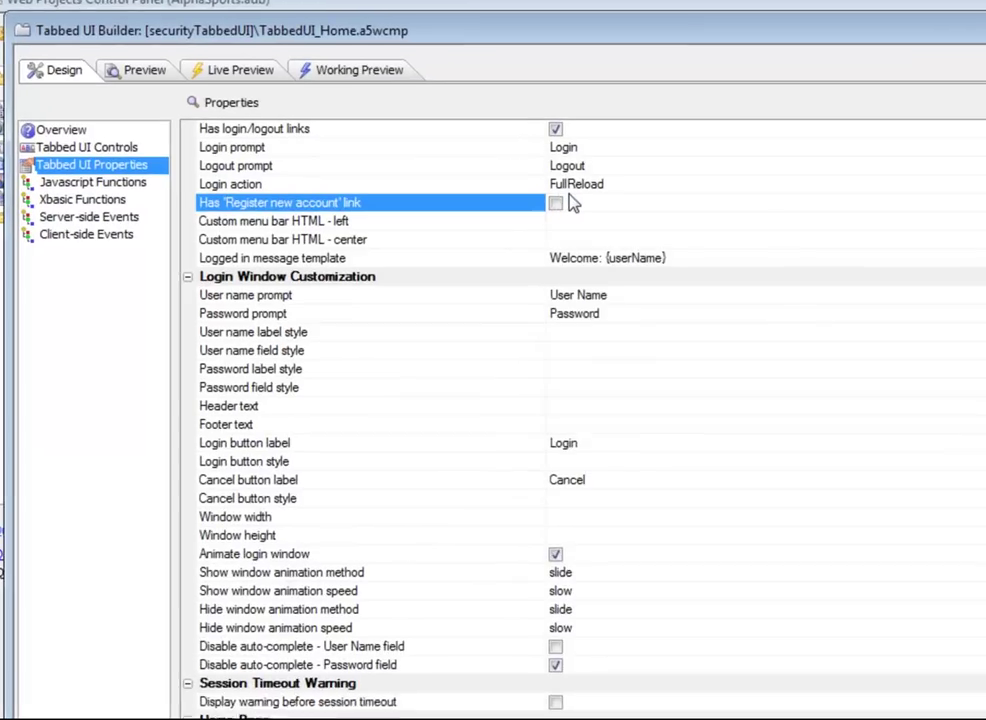
click(458, 209)
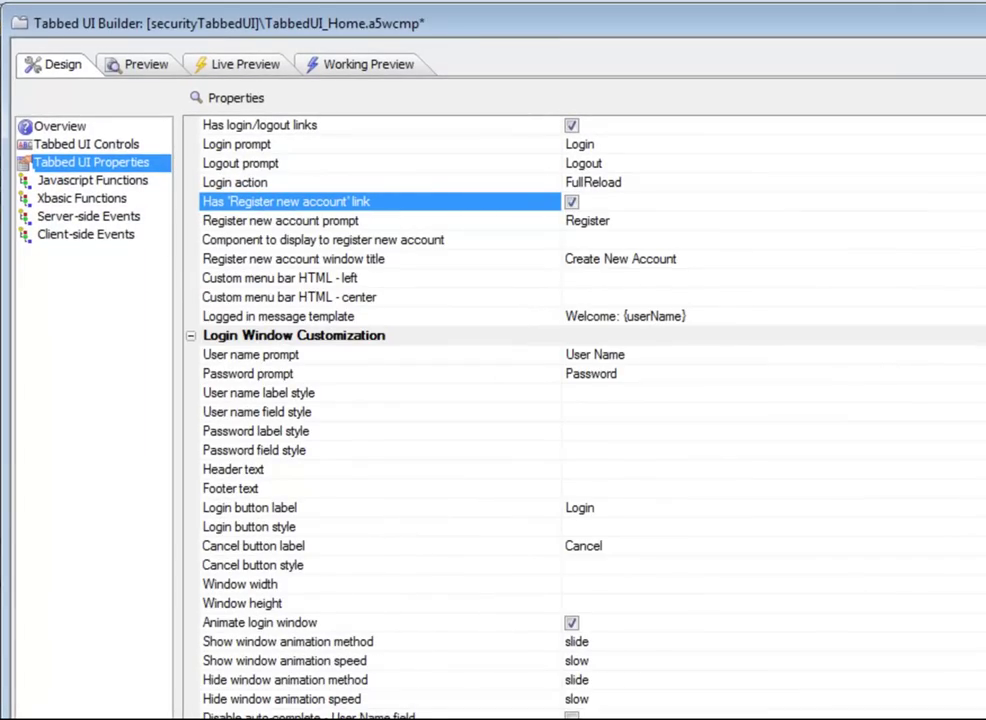
drag(561, 228, 503, 228)
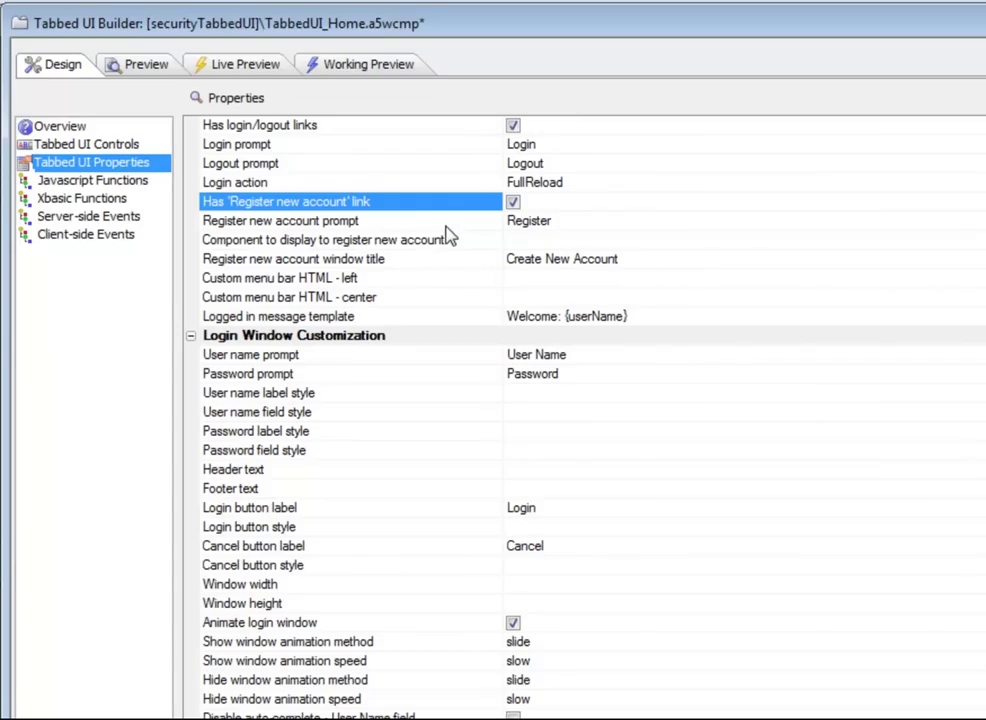
Step: Set the custom menu bar HTML to 'Left' for the left slot and 'Center' for the center slot
click(345, 280)
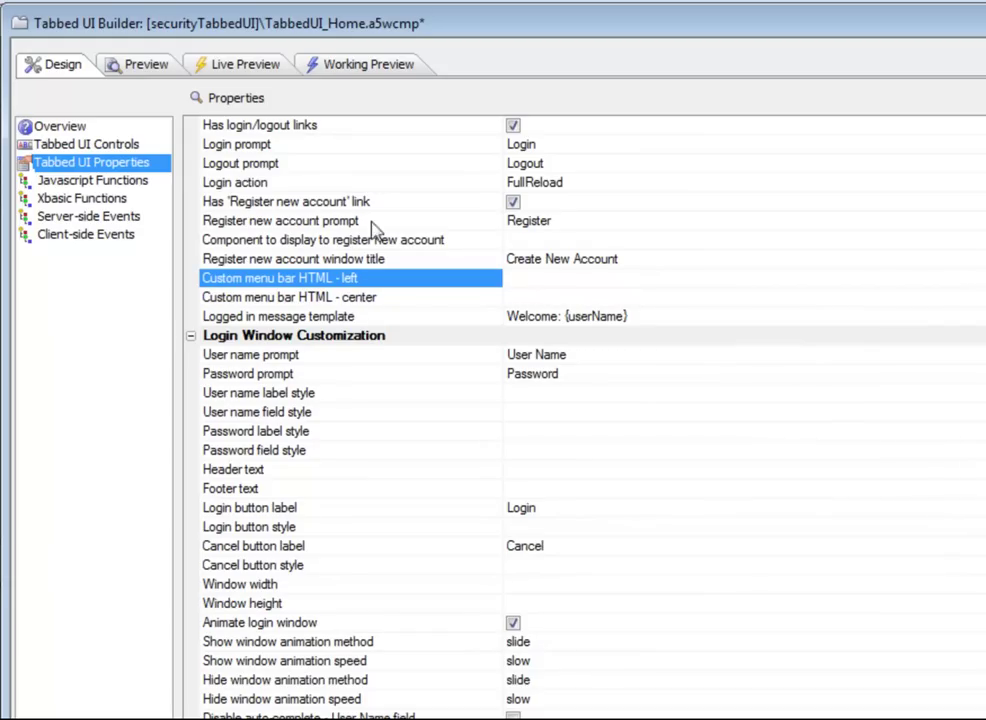
click(582, 279)
text(Left)
key(Return)
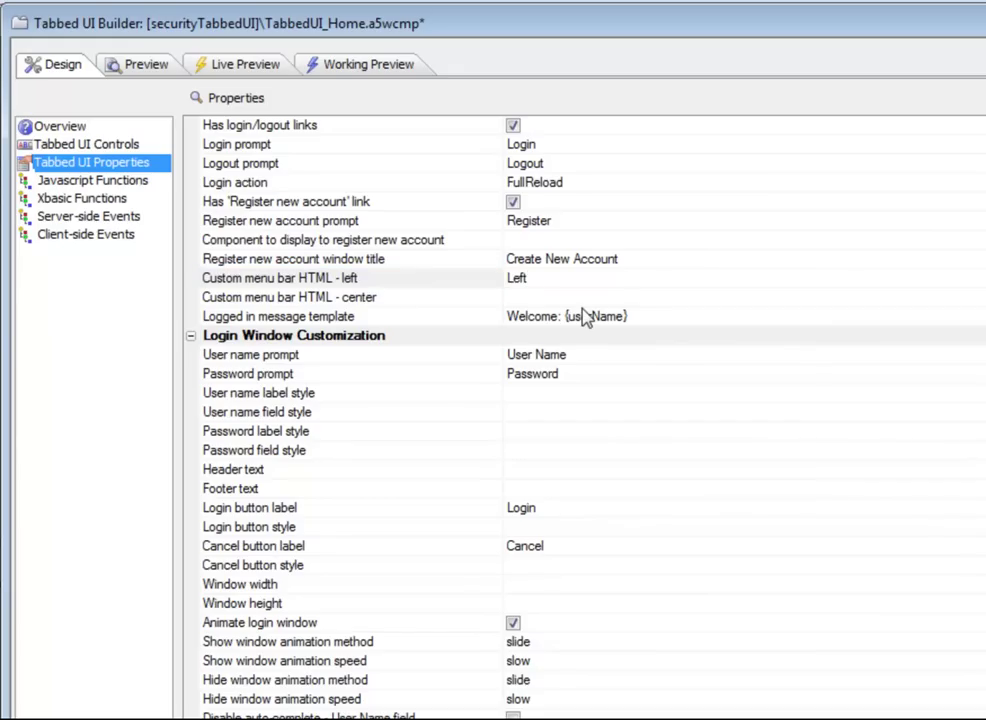
click(589, 303)
text(Cet)
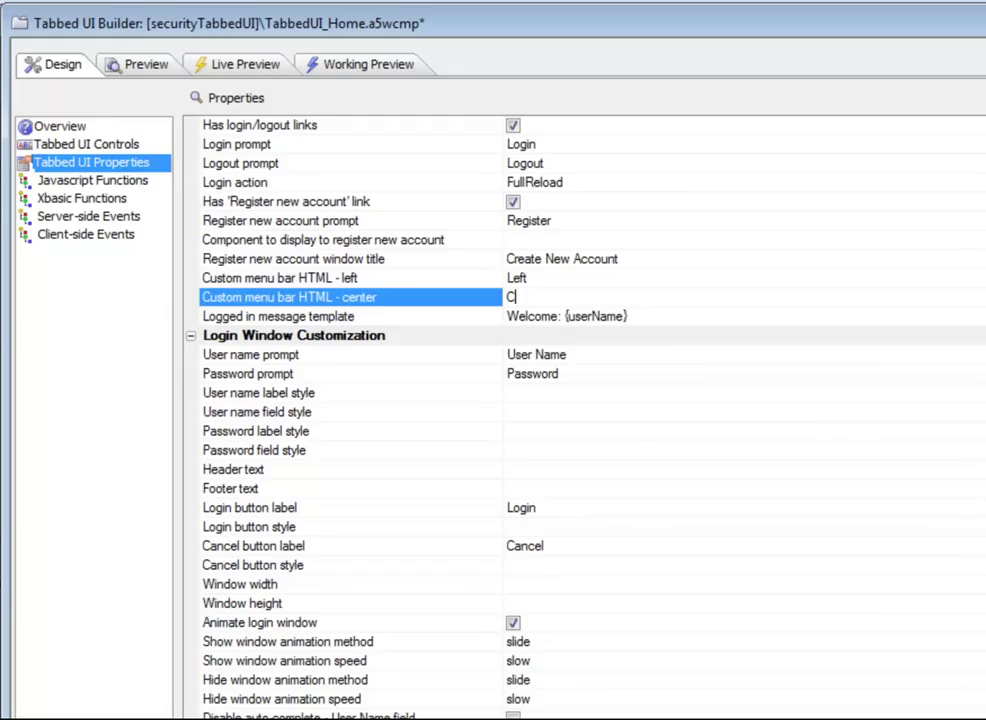
text(nter)
click(469, 241)
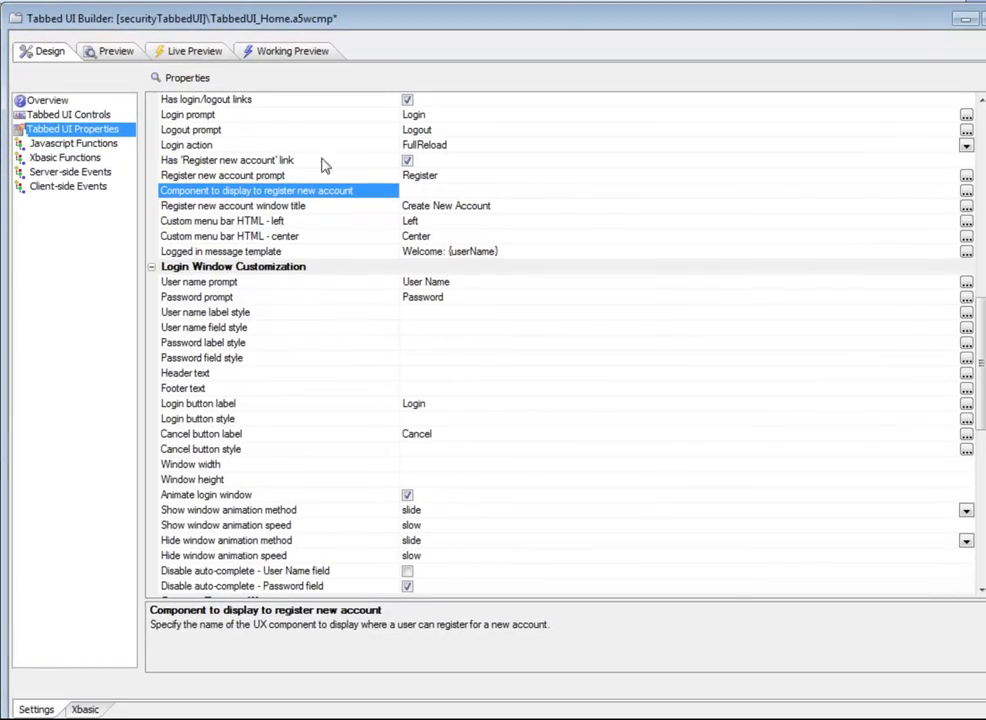
Step: Open the registration component settings and browse existing components without choosing one
click(966, 193)
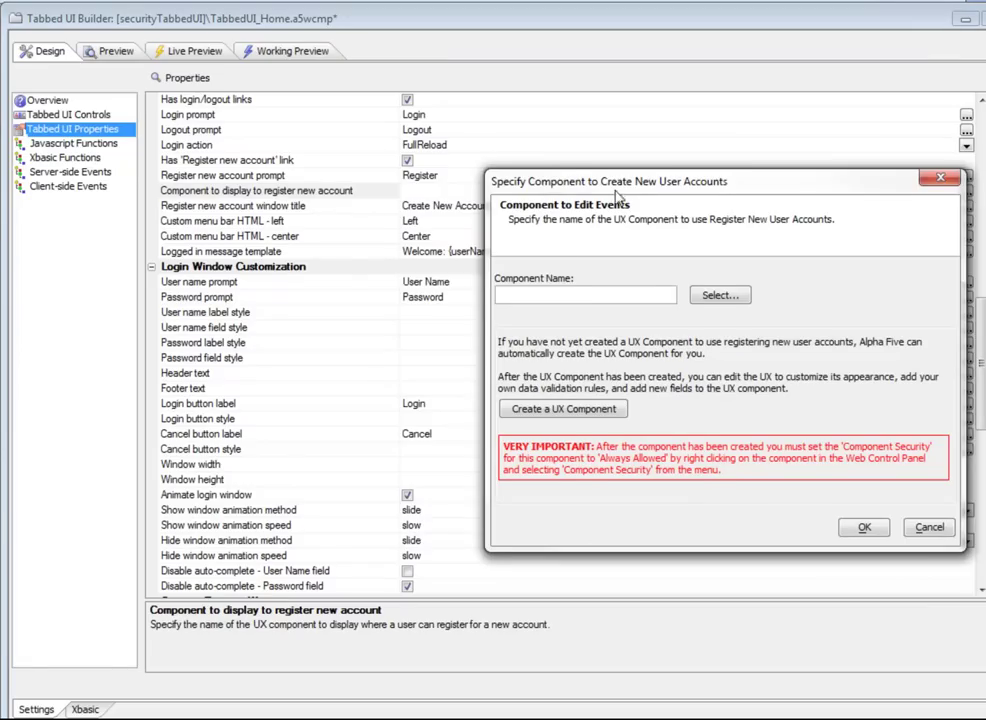
drag(614, 182, 472, 177)
click(577, 288)
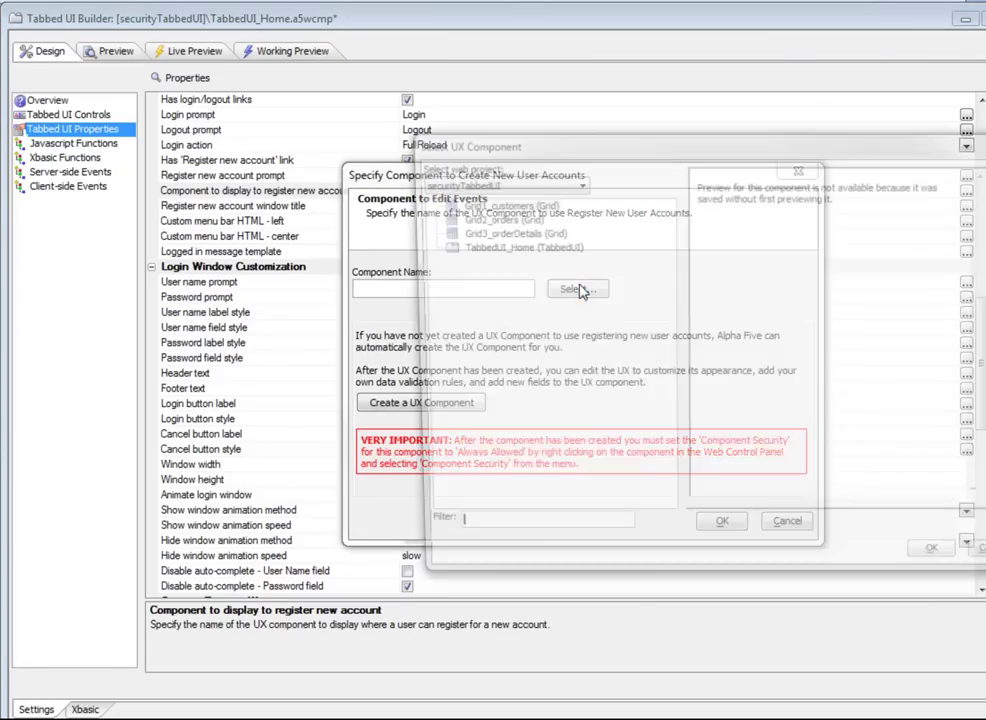
drag(620, 150, 490, 141)
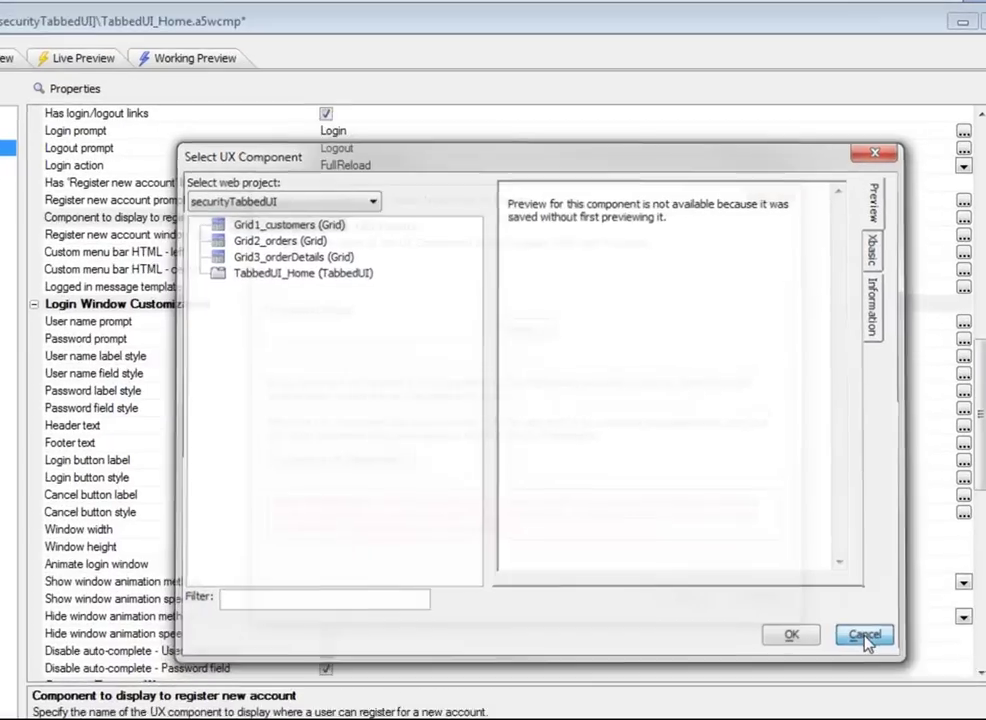
click(882, 559)
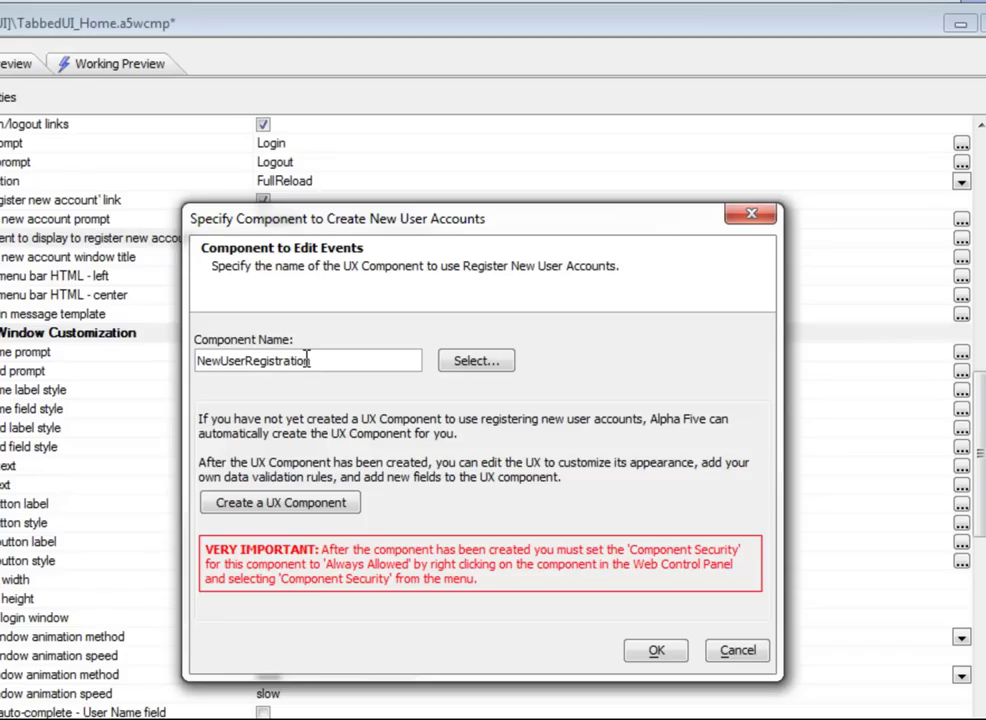
Step: Auto-create the NewUserRegistration component and check the 'Create New Account' window title
click(292, 508)
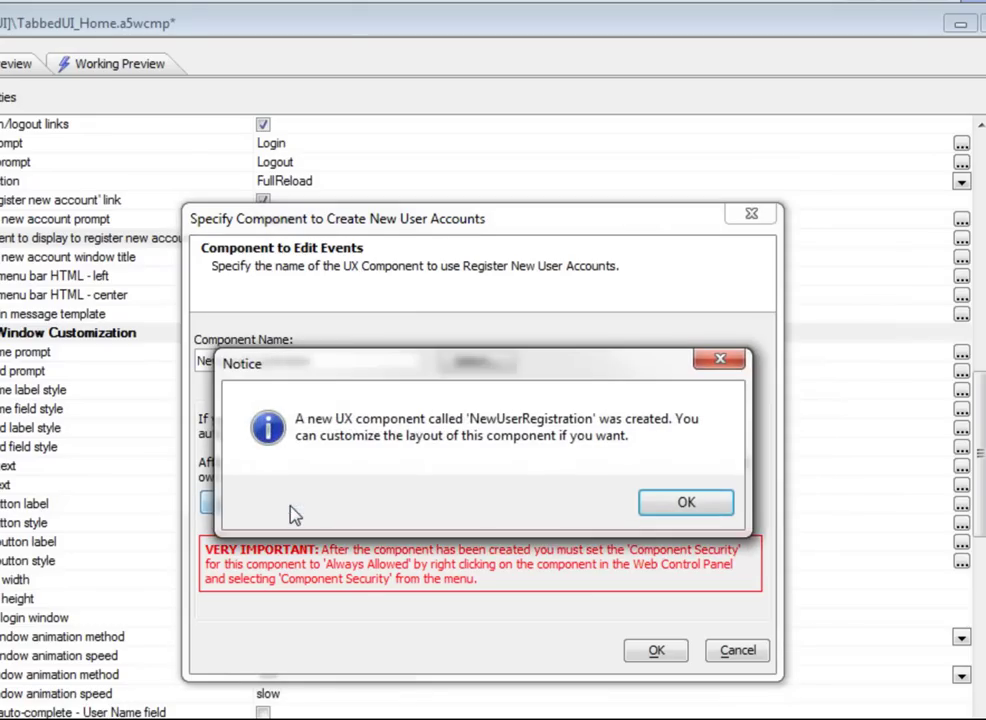
click(713, 505)
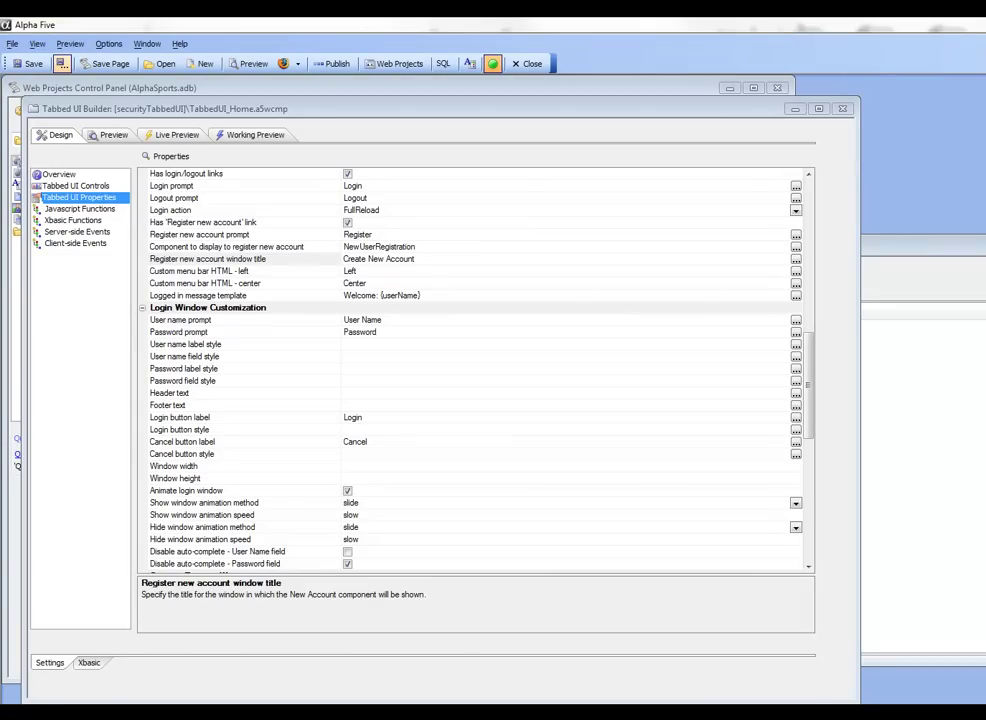
click(292, 262)
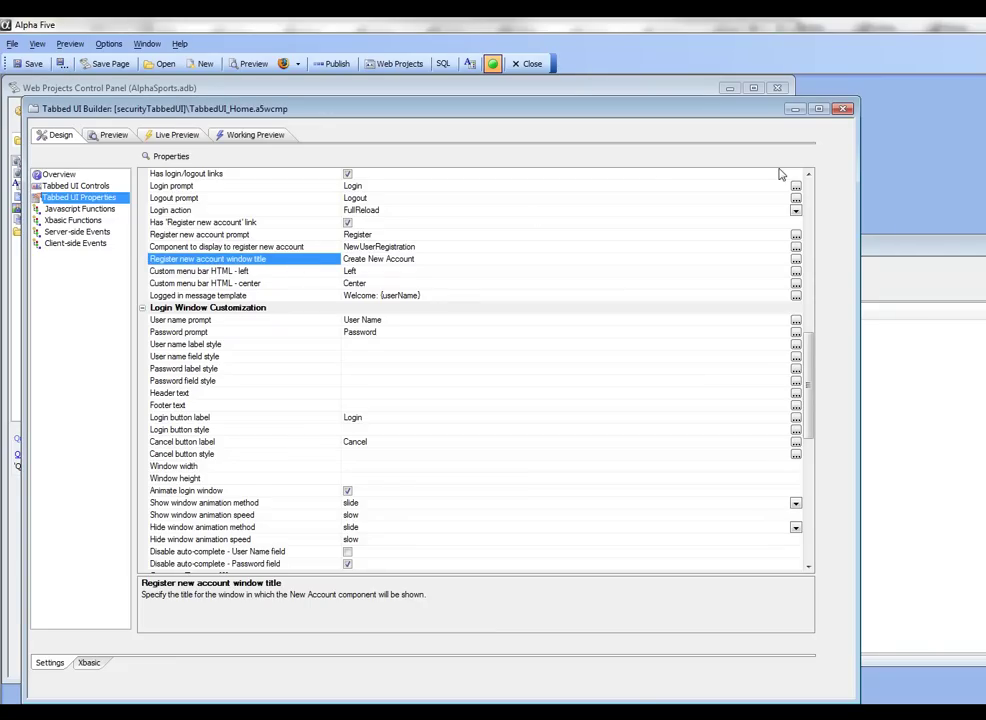
Step: Close the builder, set NewUserRegistration's security to Always Allowed, and open it in the UX Builder
click(843, 110)
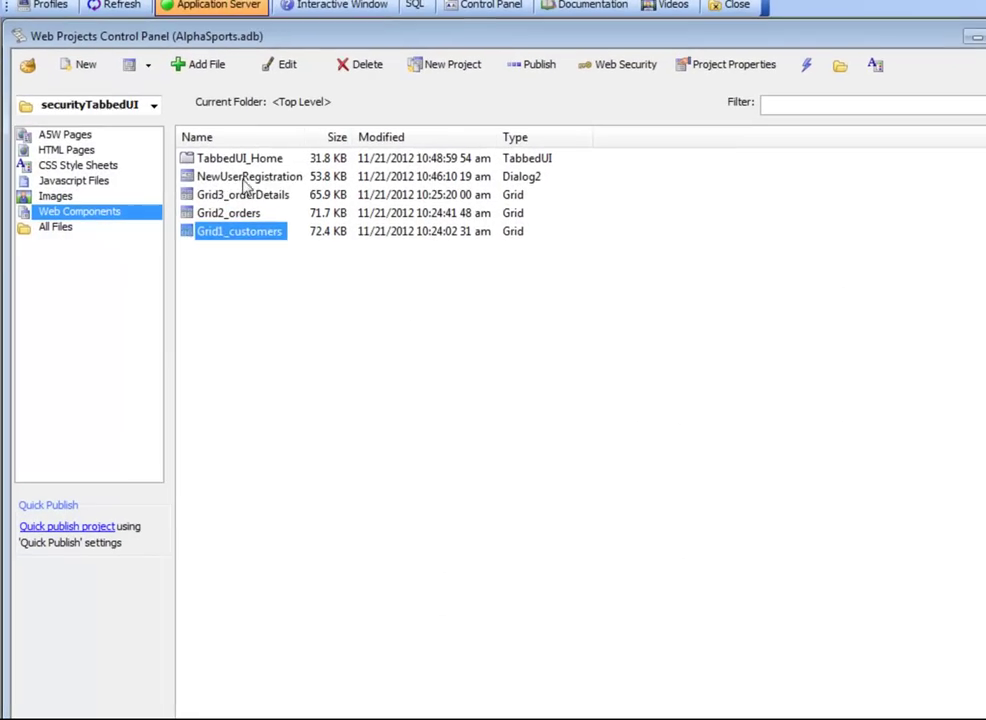
click(186, 193)
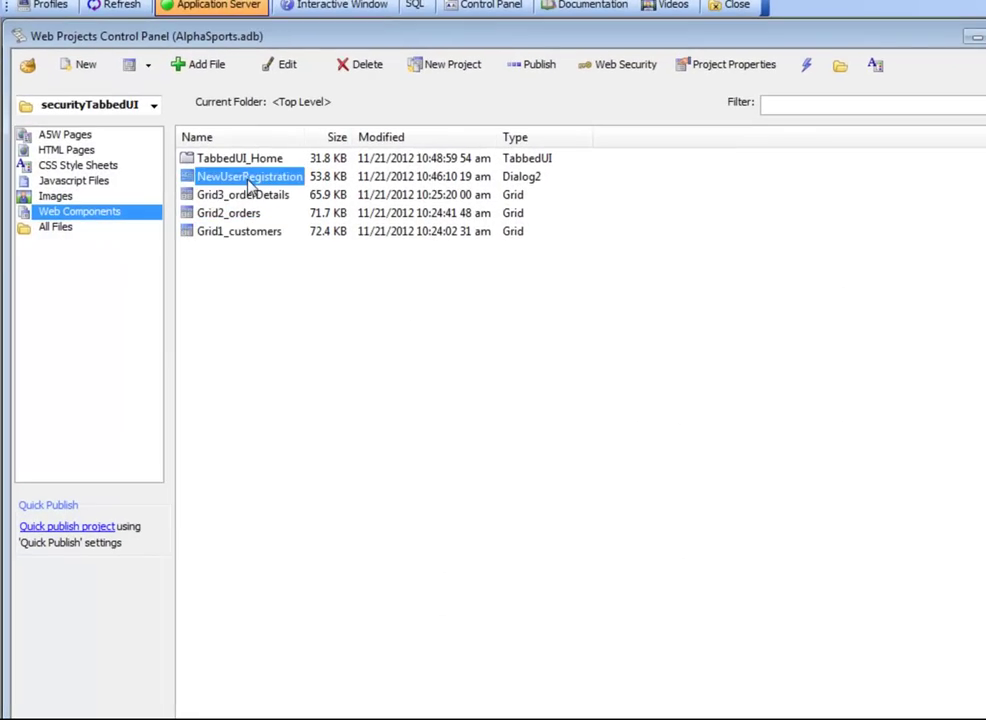
right_click(249, 183)
mouse_move(433, 592)
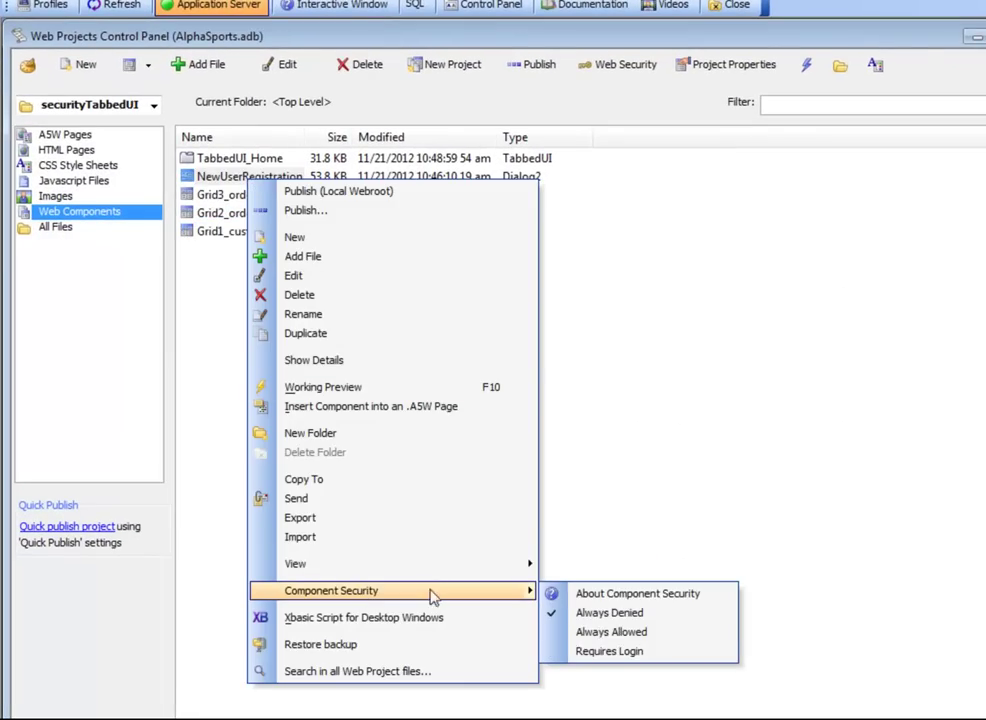
click(598, 640)
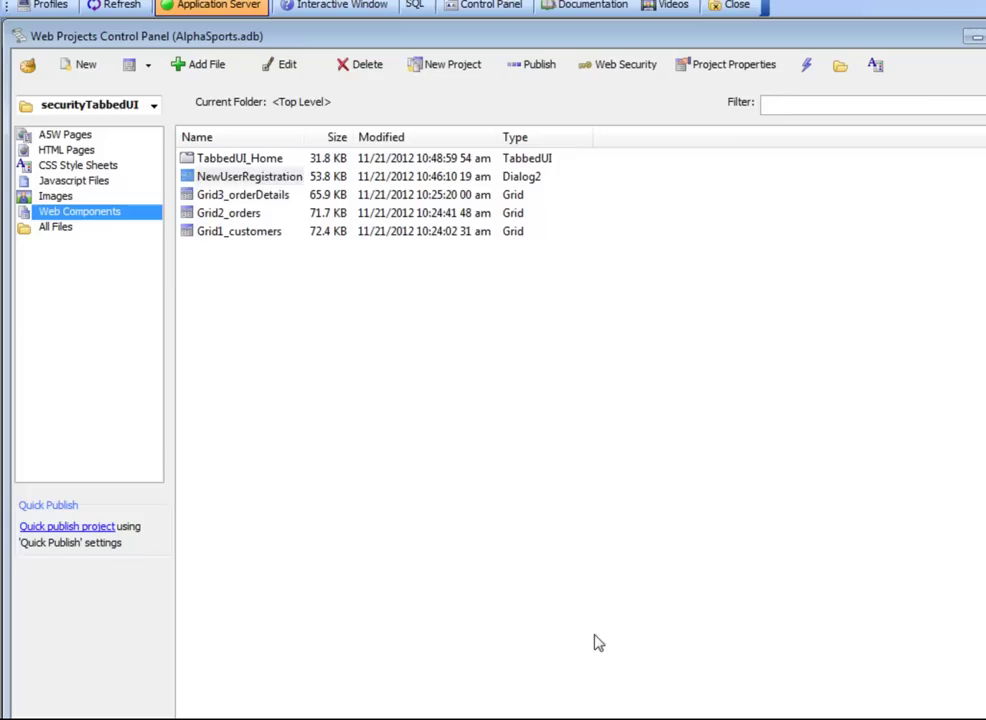
double_click(217, 176)
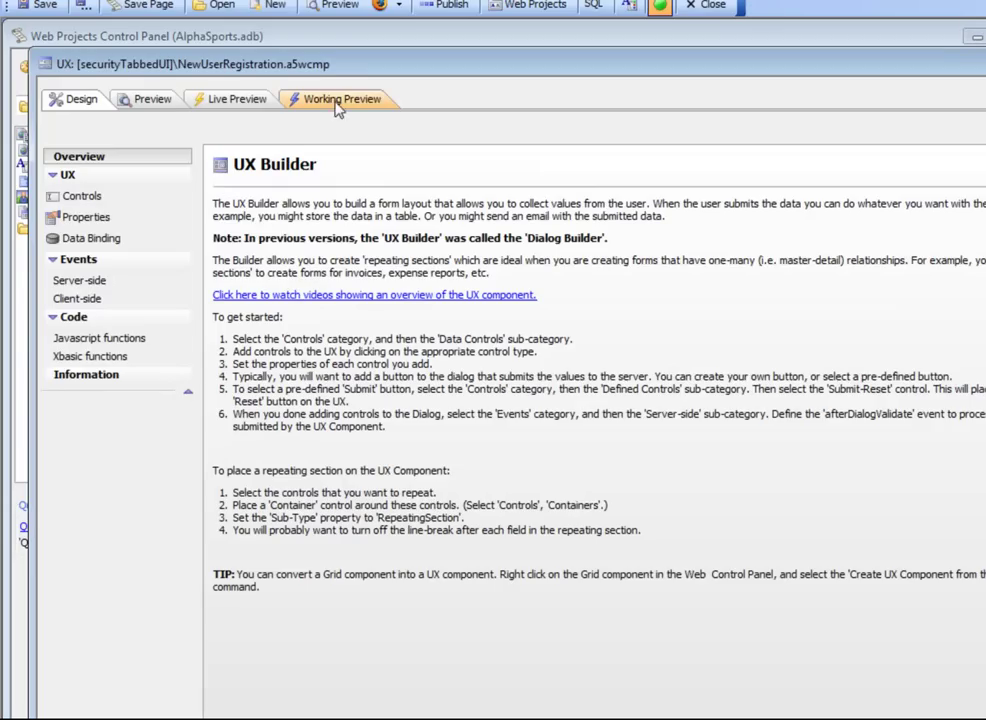
Step: Check the form's Working Preview, its afterDialogValidate Save Web Security Values code and controls, then close the editor
click(339, 100)
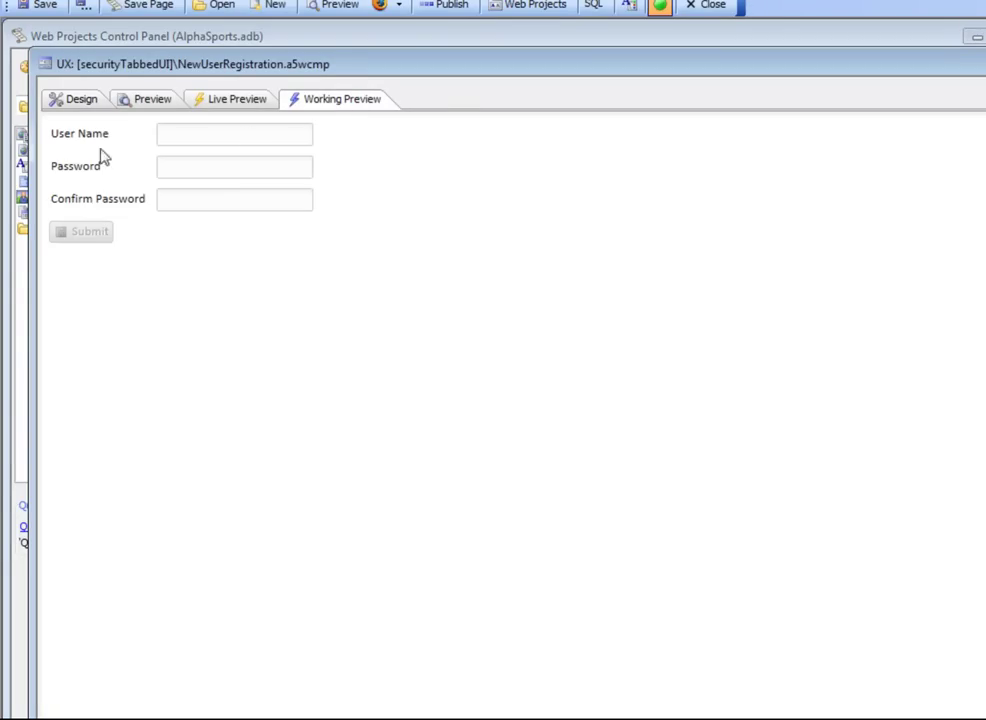
click(81, 100)
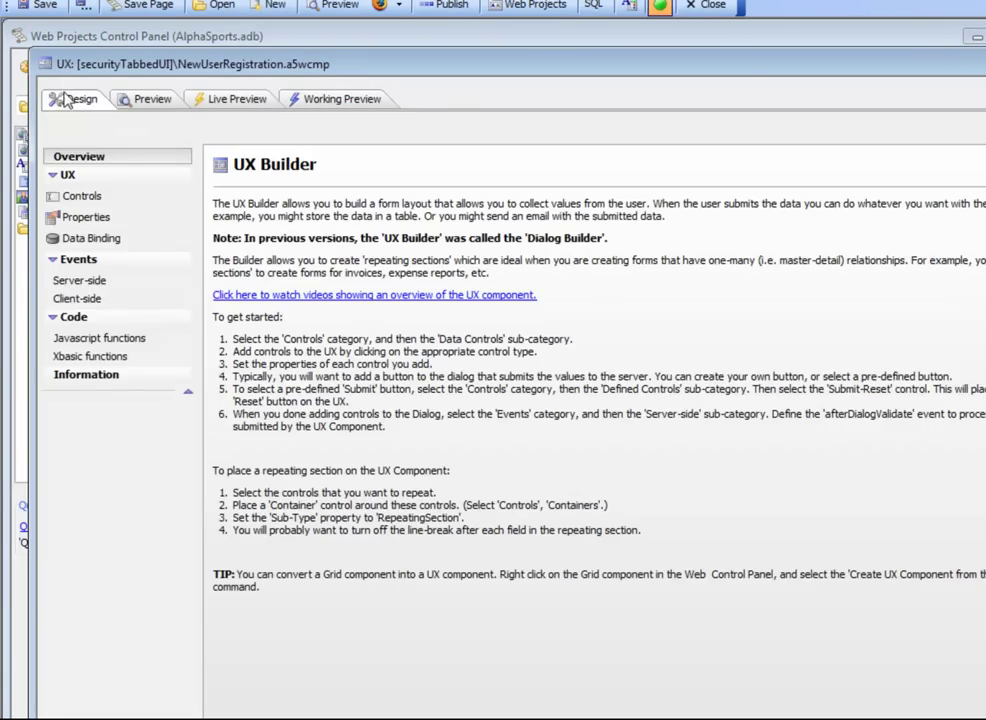
click(92, 282)
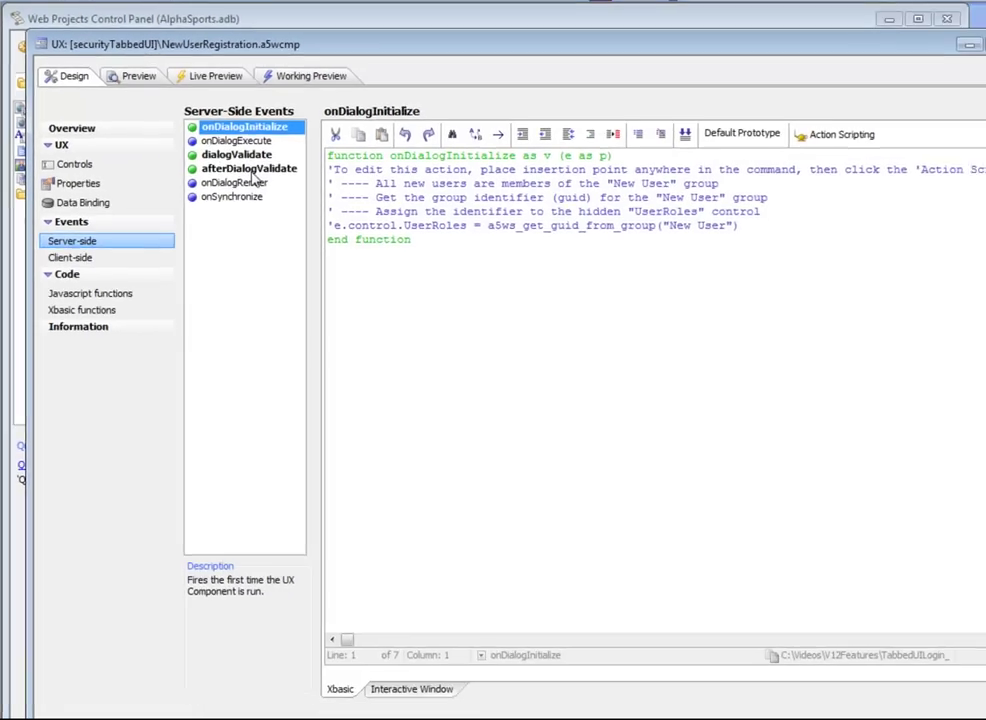
click(240, 201)
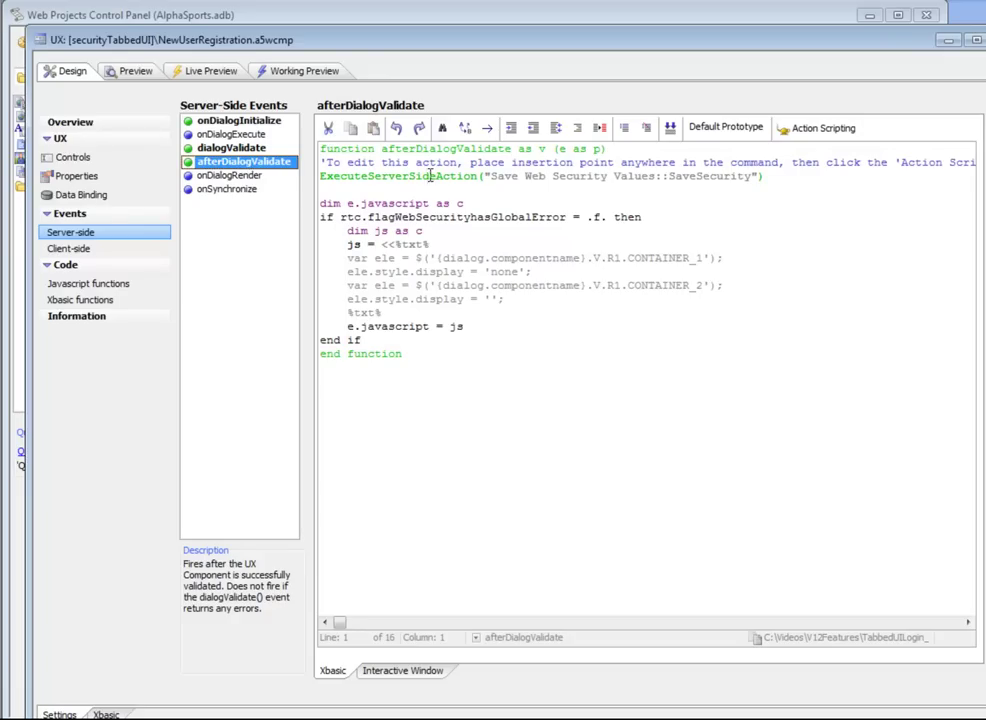
click(514, 176)
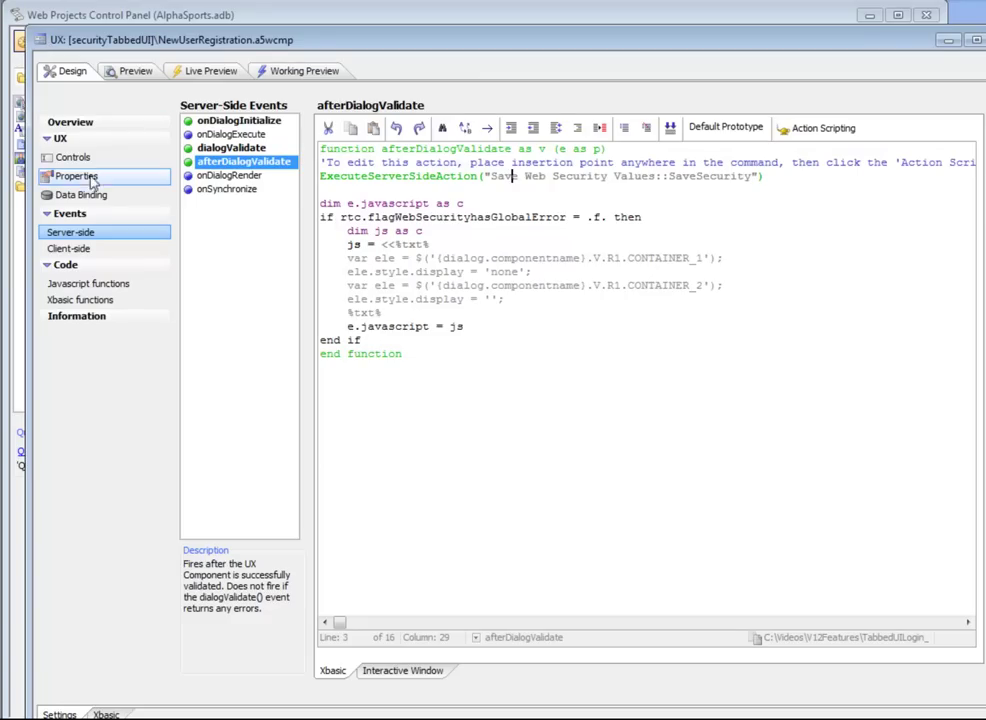
click(78, 162)
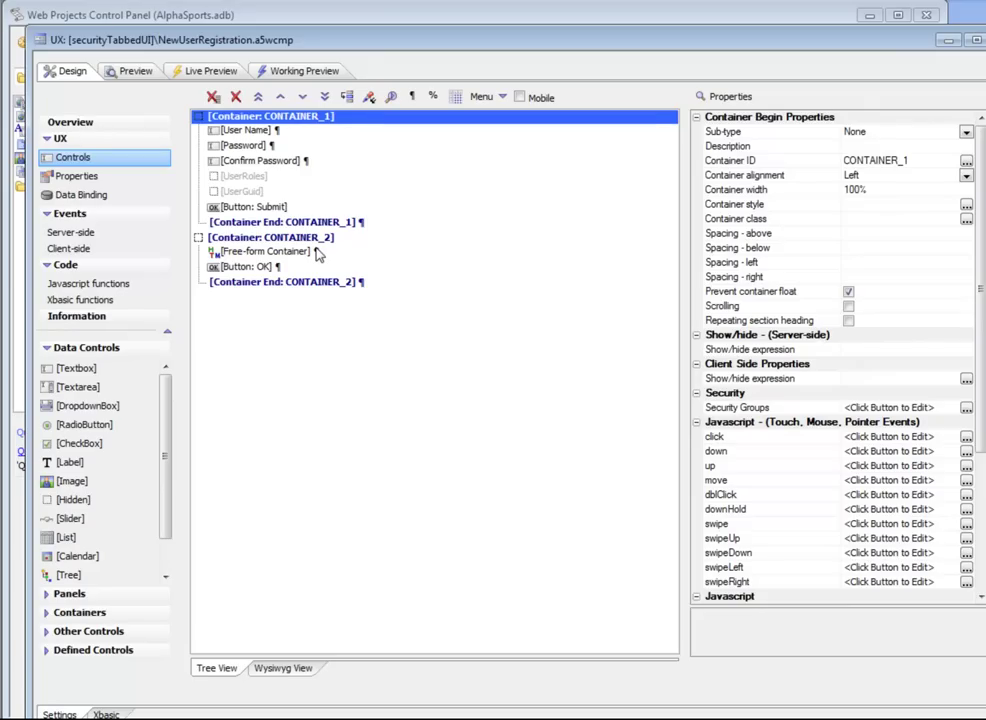
double_click(42, 40)
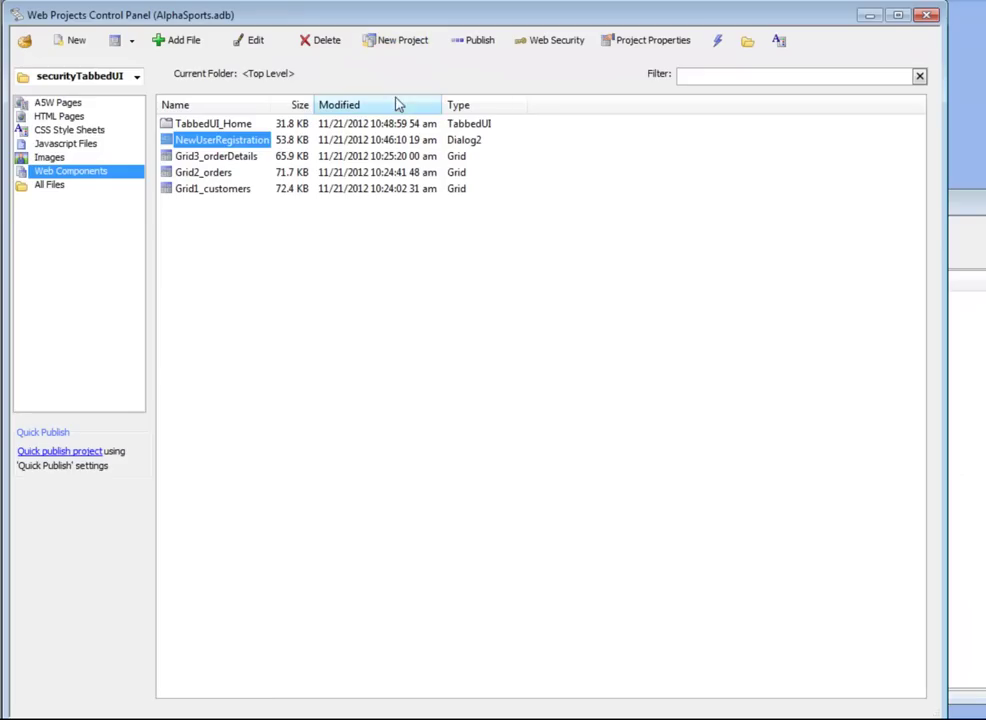
Step: Publish all files in the project, launching the browser on home.a5w afterwards
click(481, 46)
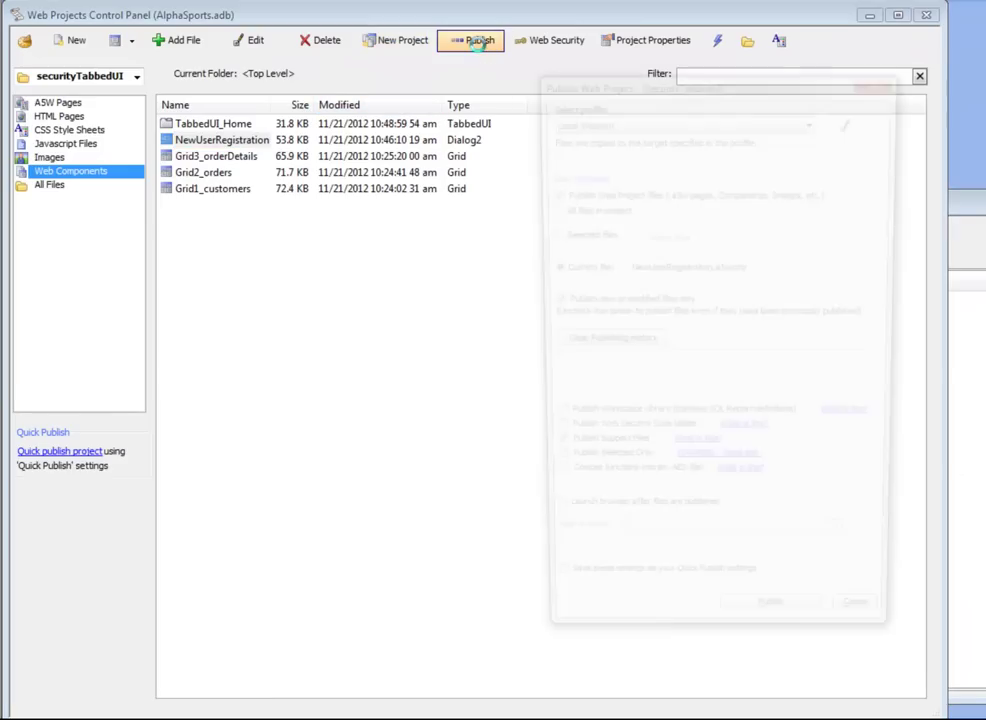
click(548, 208)
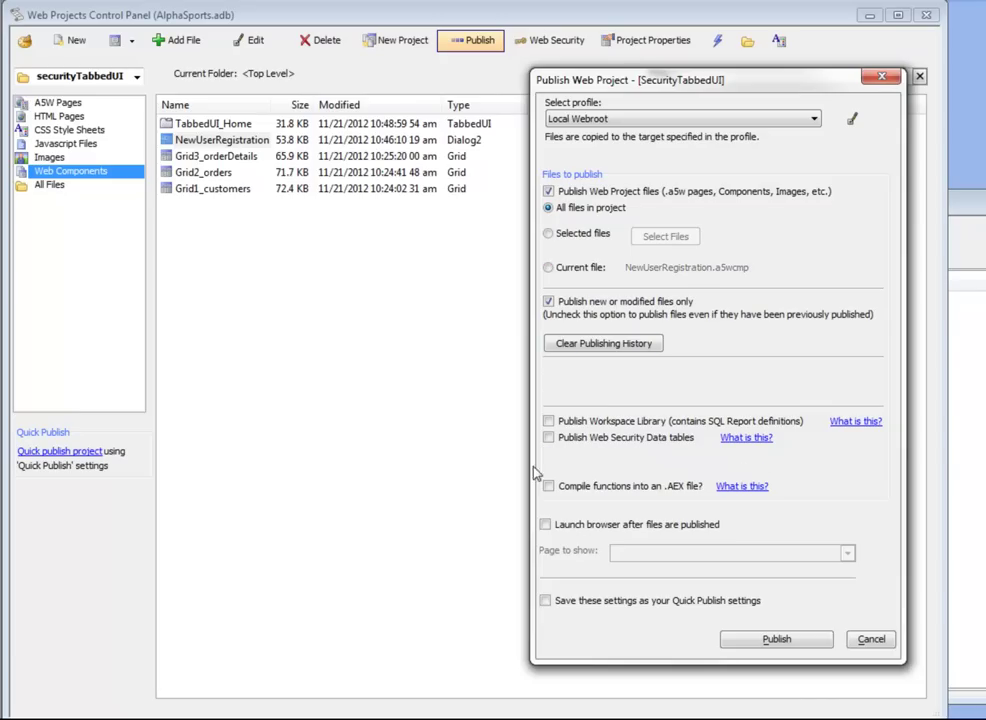
click(546, 525)
click(847, 553)
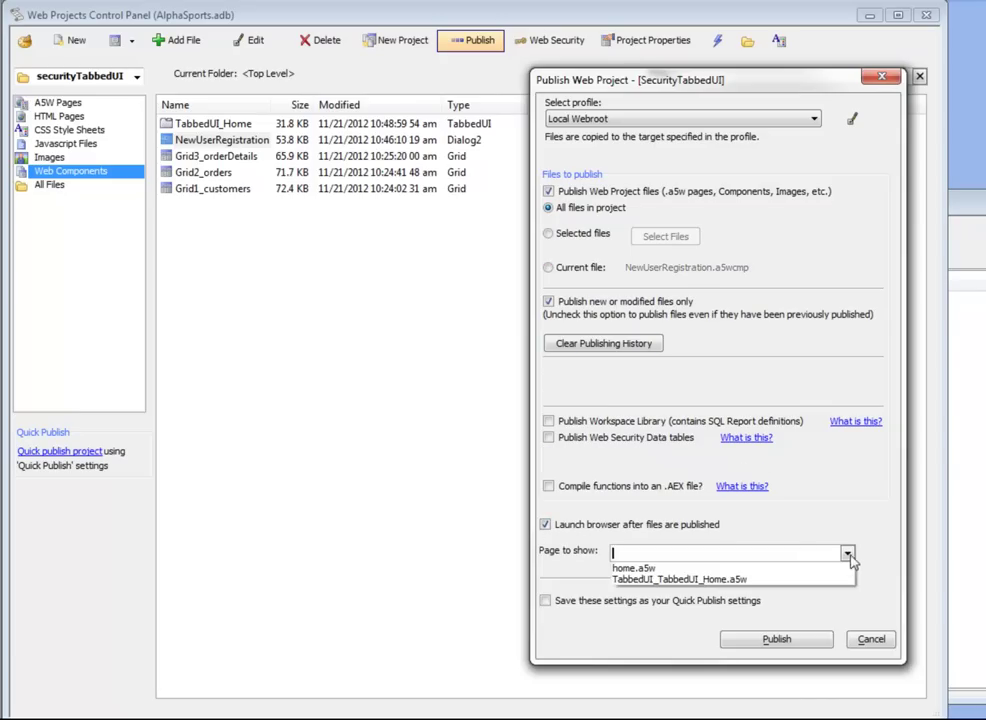
click(640, 568)
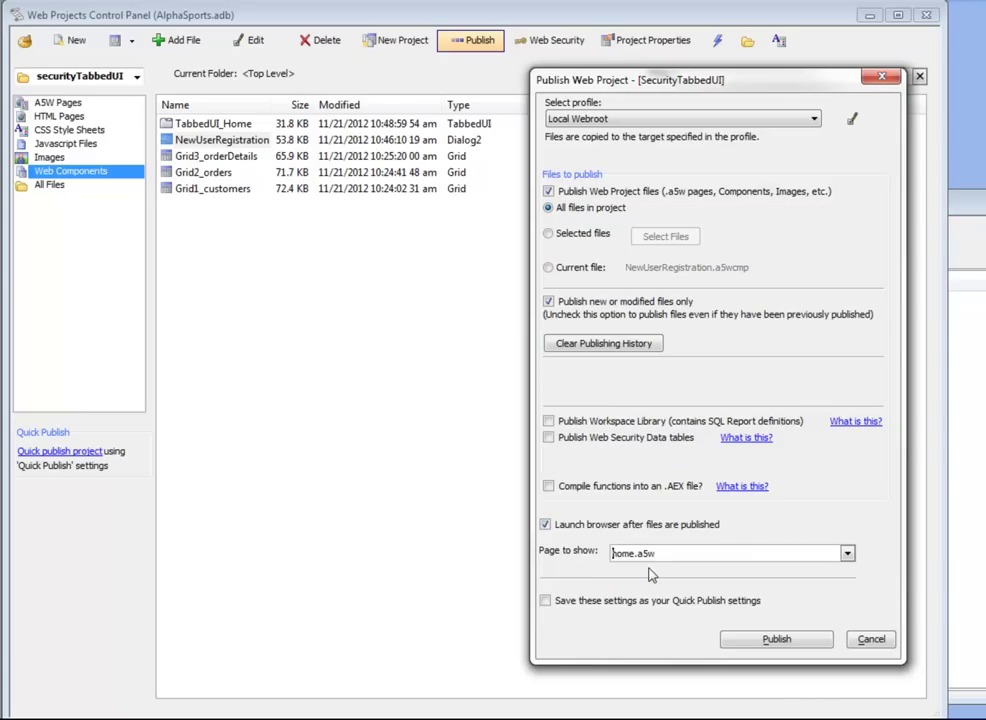
click(746, 647)
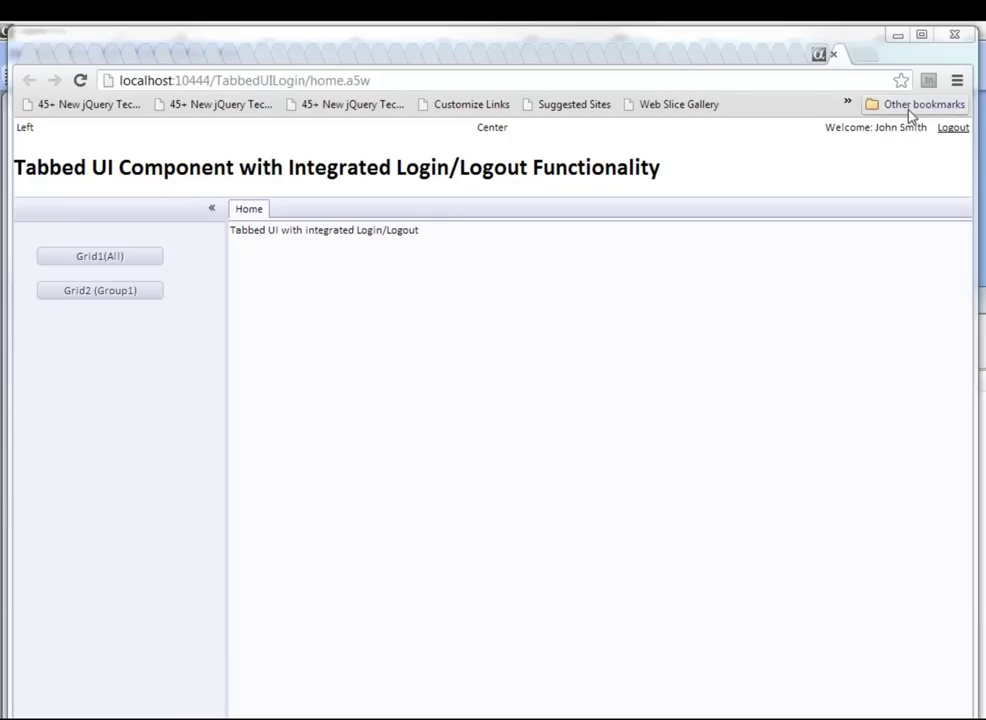
Step: Reload the published home page and log the current user out
click(81, 82)
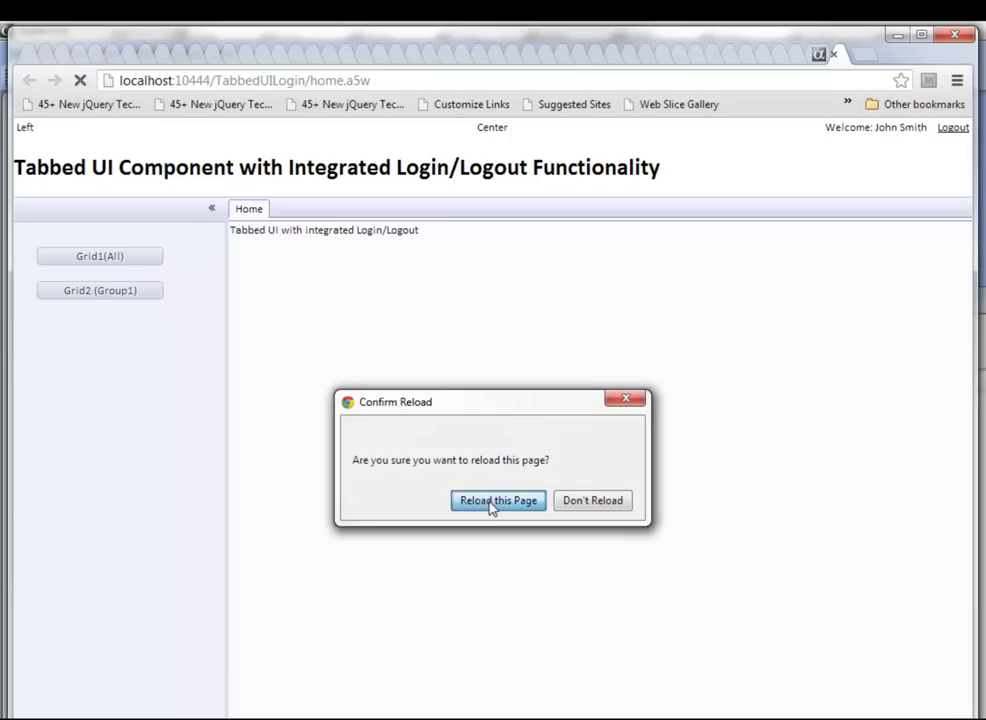
click(495, 502)
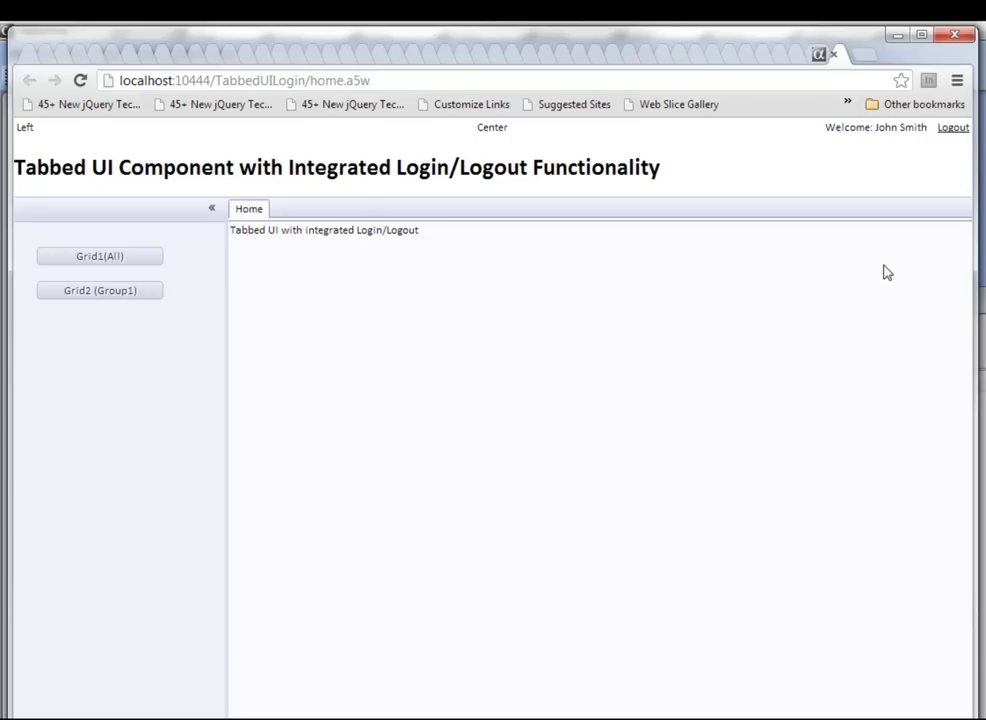
click(953, 132)
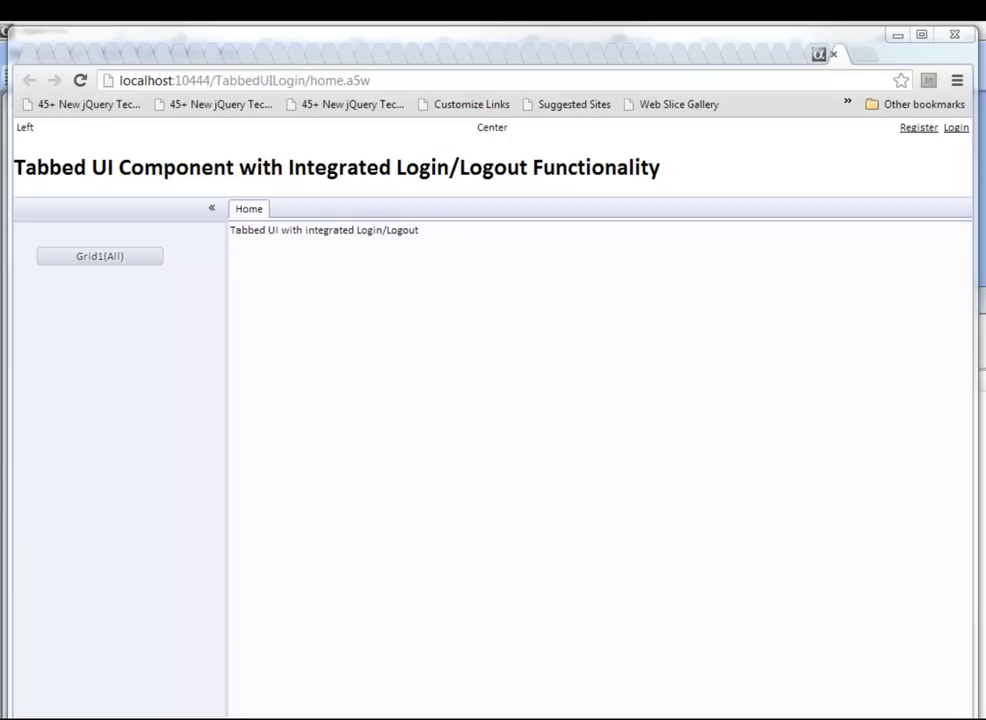
Step: Fill the registration form with a new user's e-mail and matching password and confirmation, then submit it
click(912, 130)
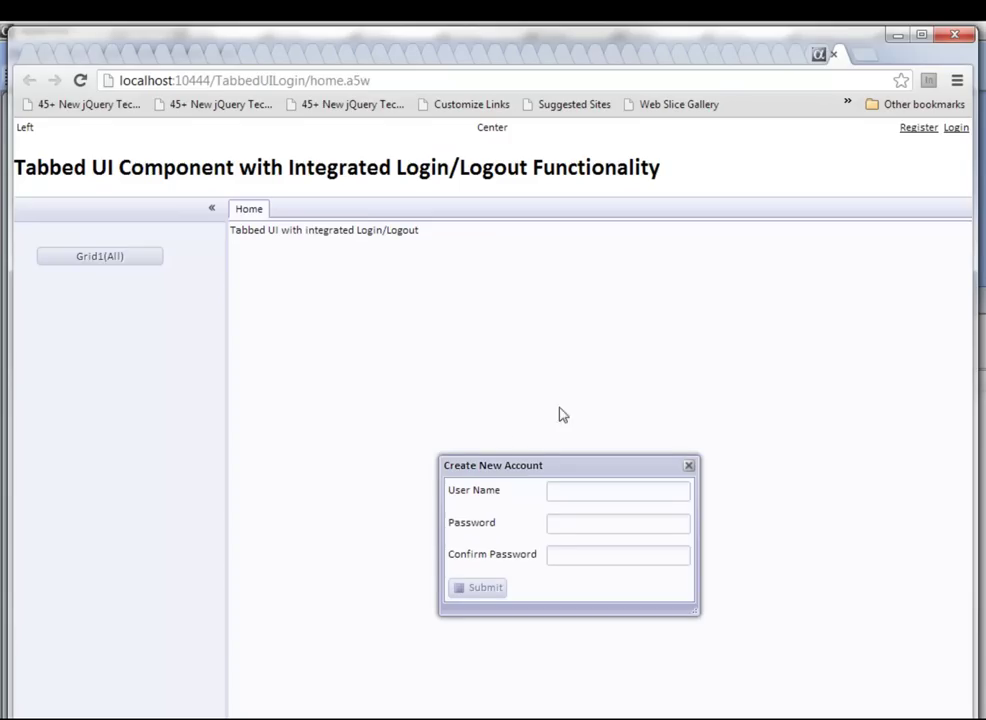
drag(502, 464, 372, 313)
click(440, 346)
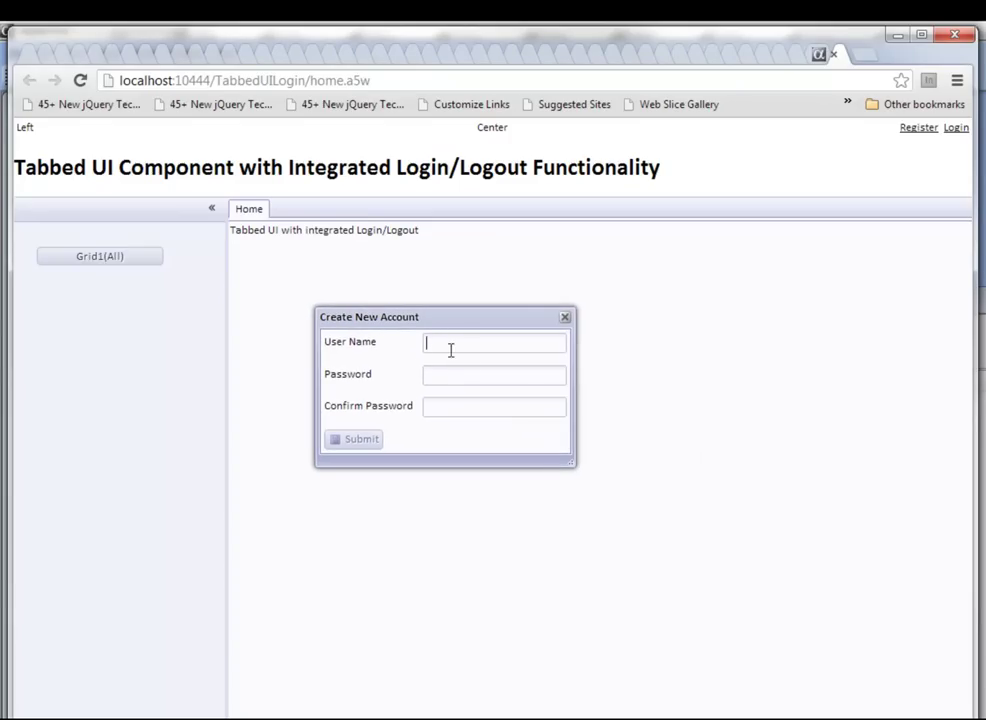
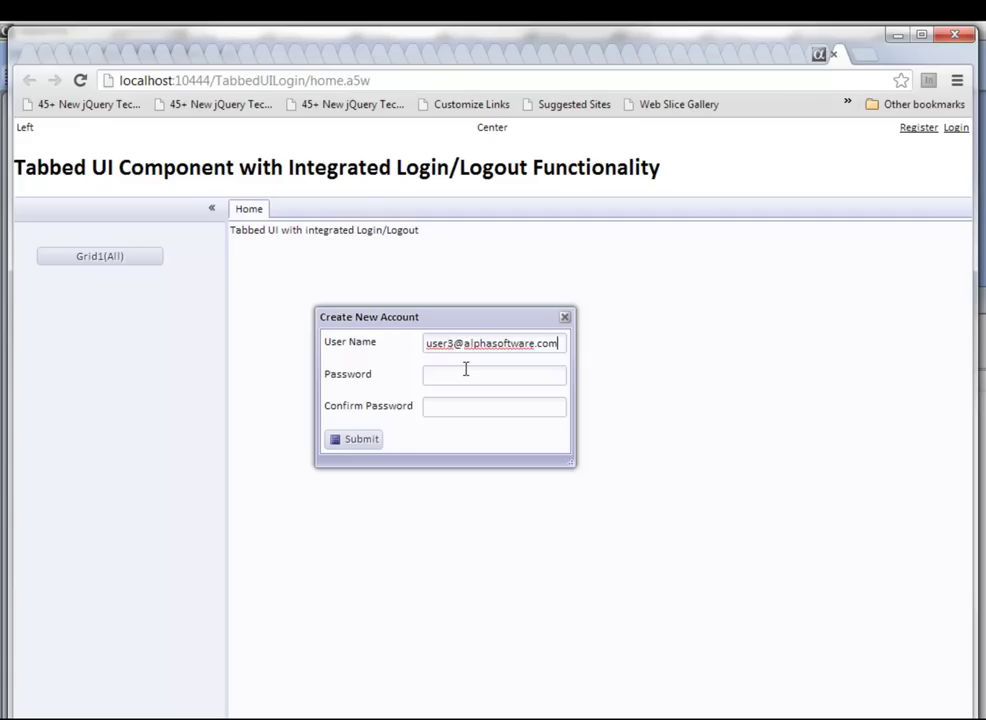
click(465, 369)
text(••••••••••••••••)
key(Tab)
text(••••••••••••••••)
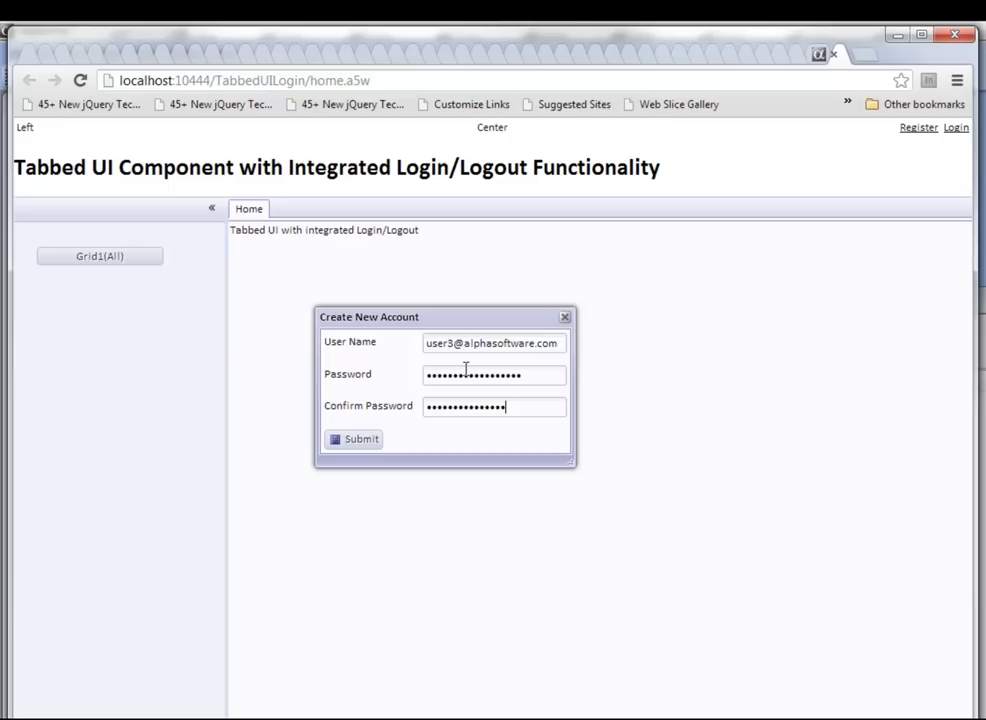
click(354, 445)
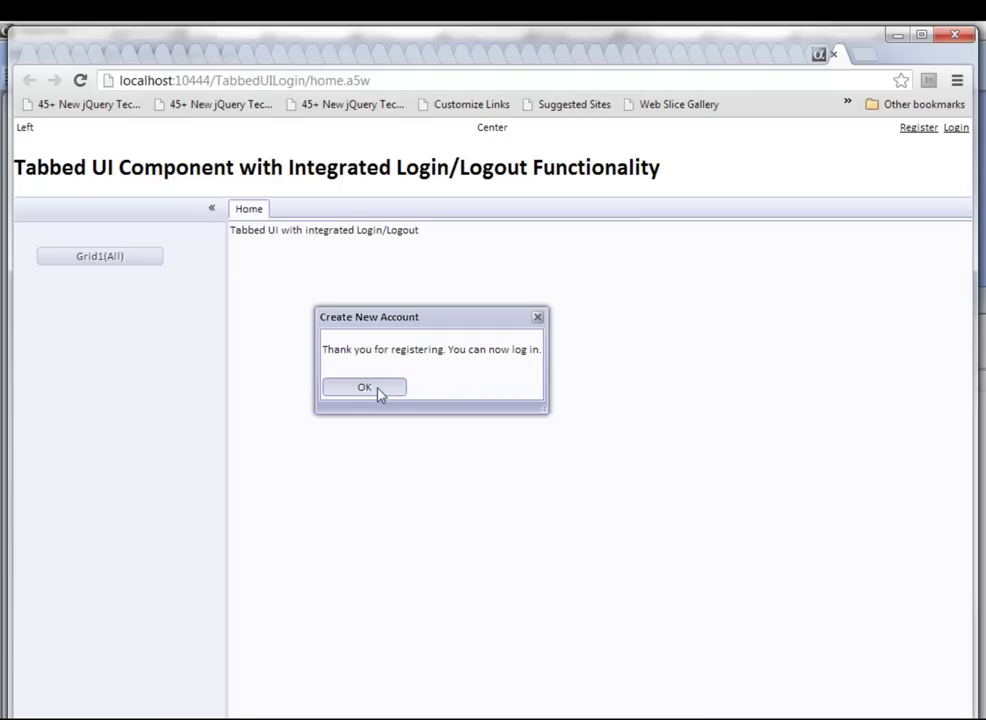
Step: Dismiss the registration confirmation and log in with the new user's e-mail and password
click(370, 390)
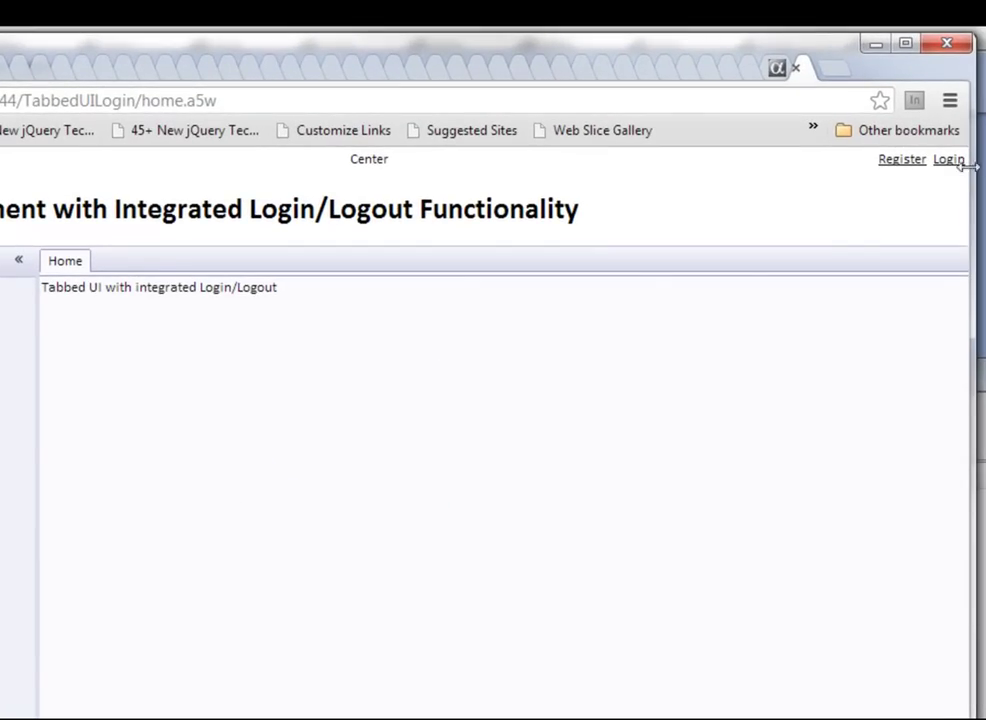
click(950, 161)
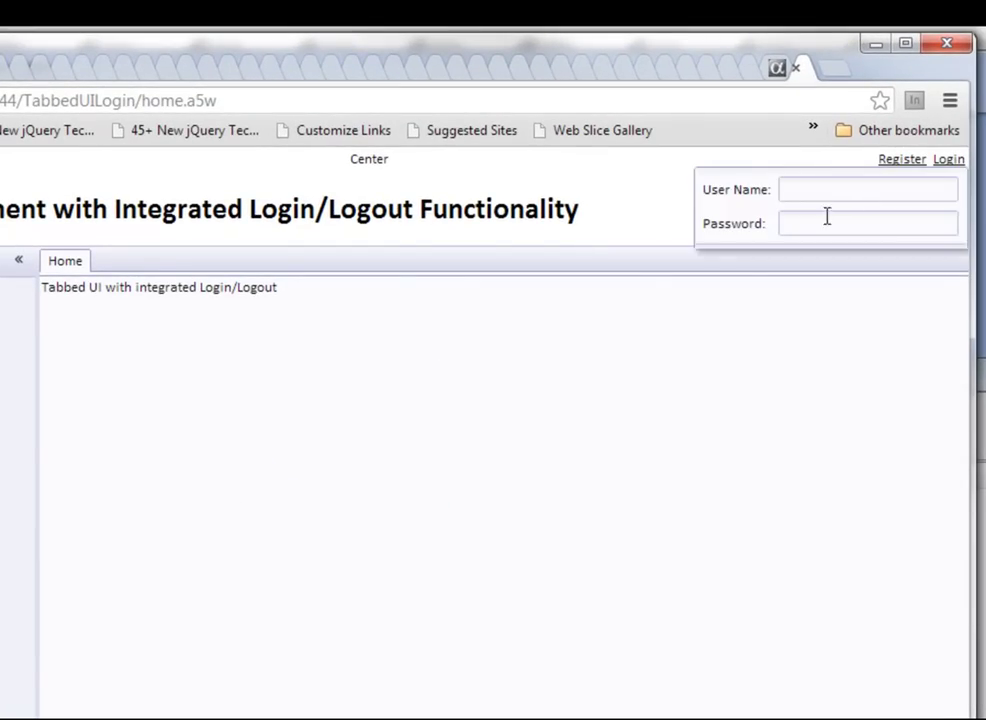
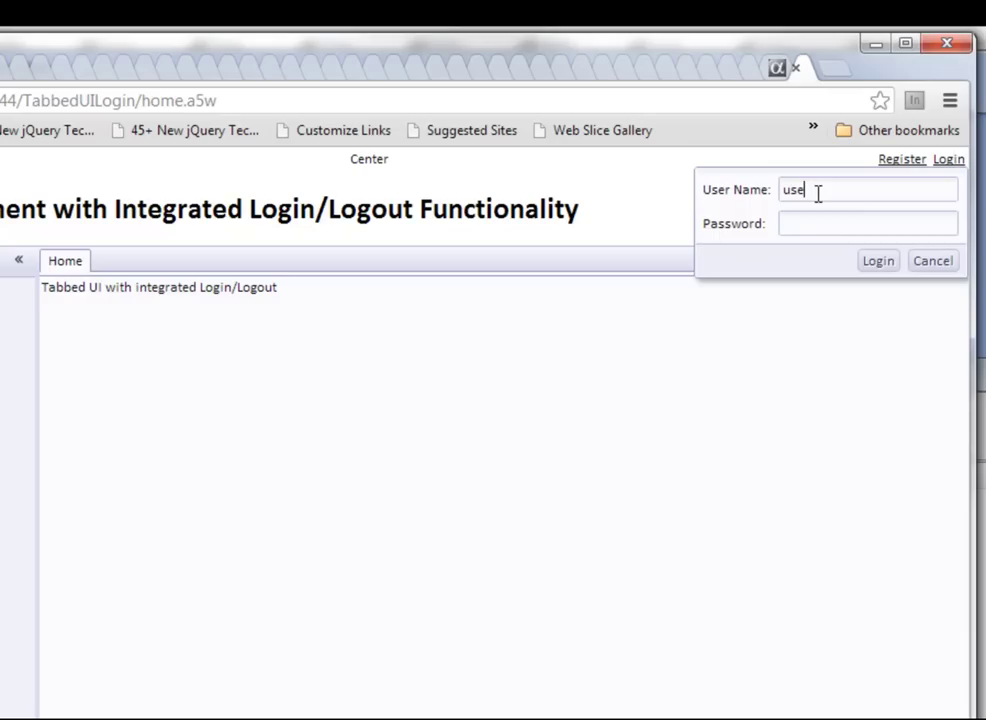
key(Tab)
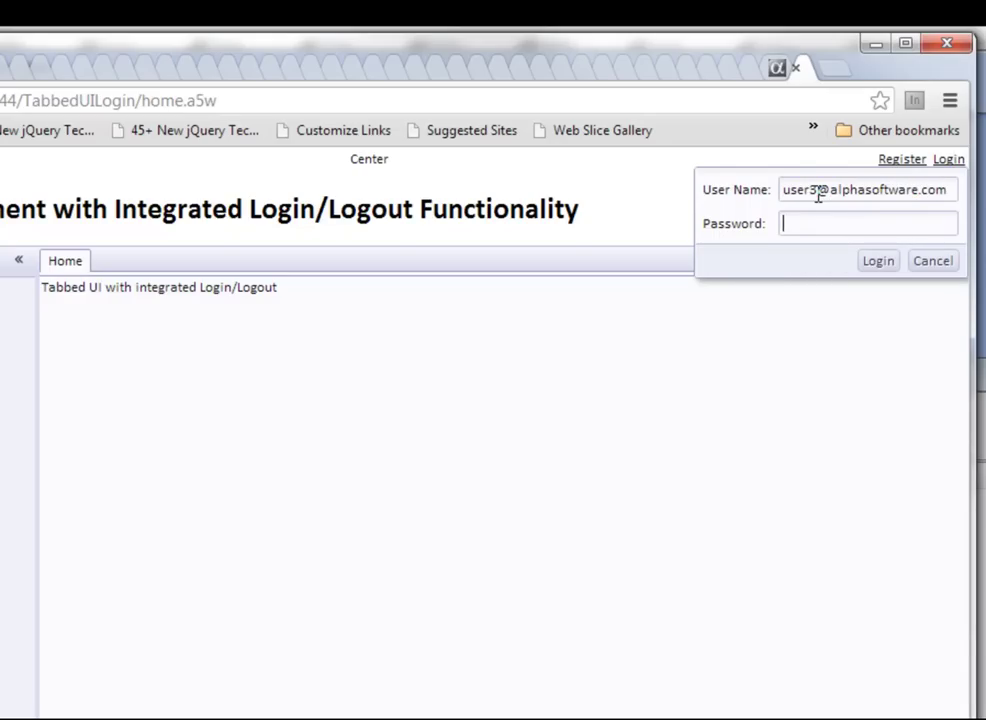
text(abcdefghijklmnopqr)
click(877, 262)
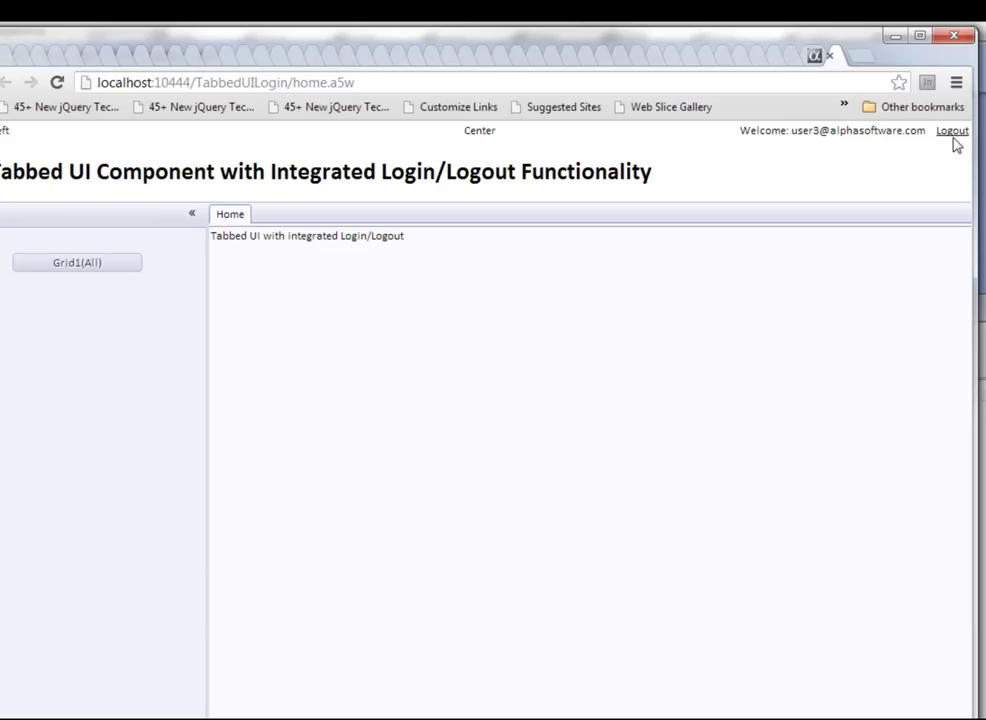
Step: Log out in Chrome and reopen TabbedUI_Home in Alpha Five's Tabbed UI Builder
click(953, 133)
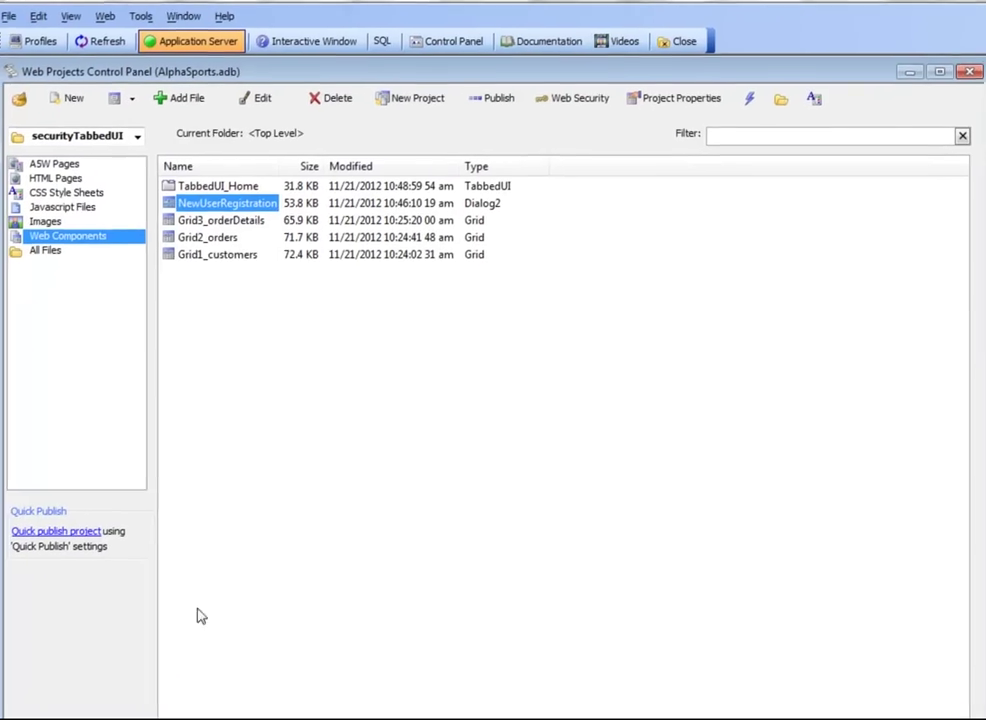
click(219, 172)
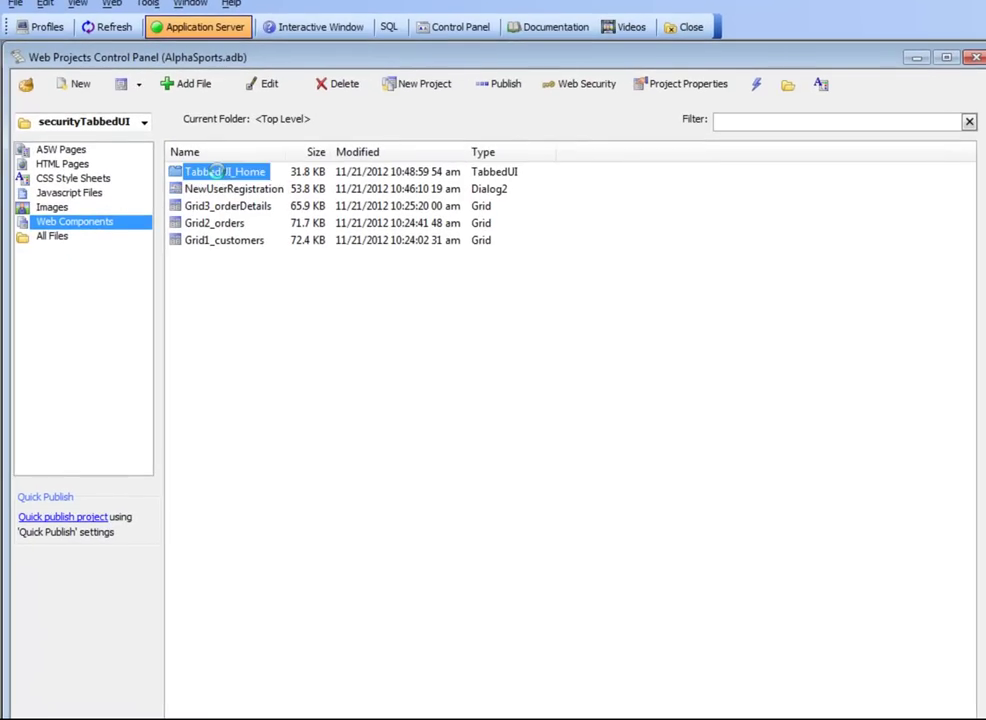
double_click(219, 173)
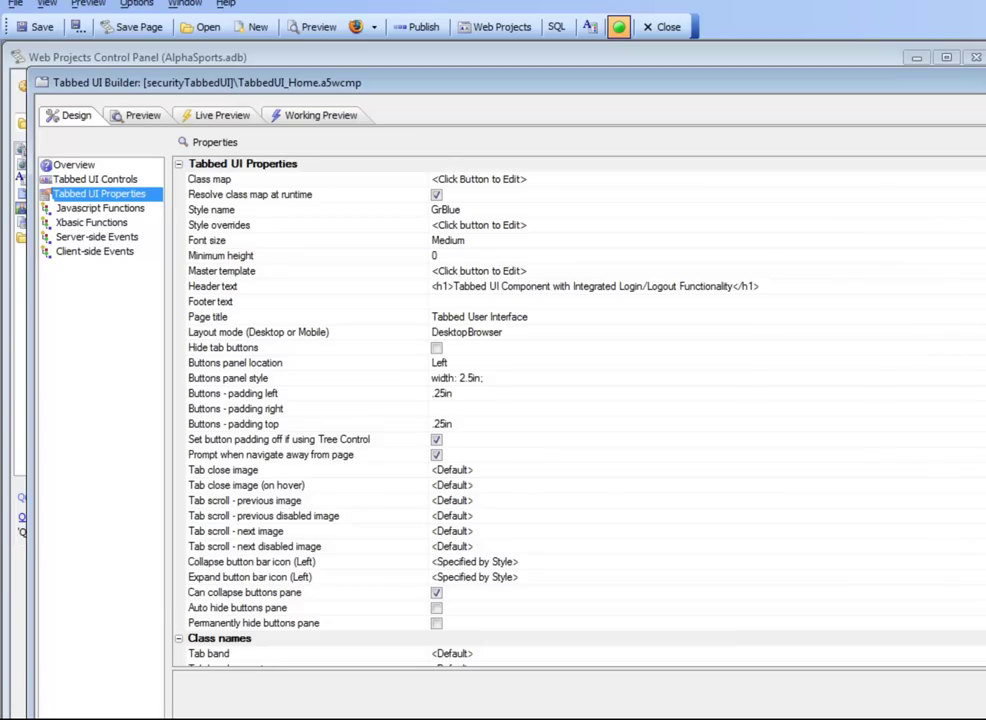
Step: Review the Header and Footer text properties, then scroll to Session Timeout Warning
scroll(305, 420, down, 8)
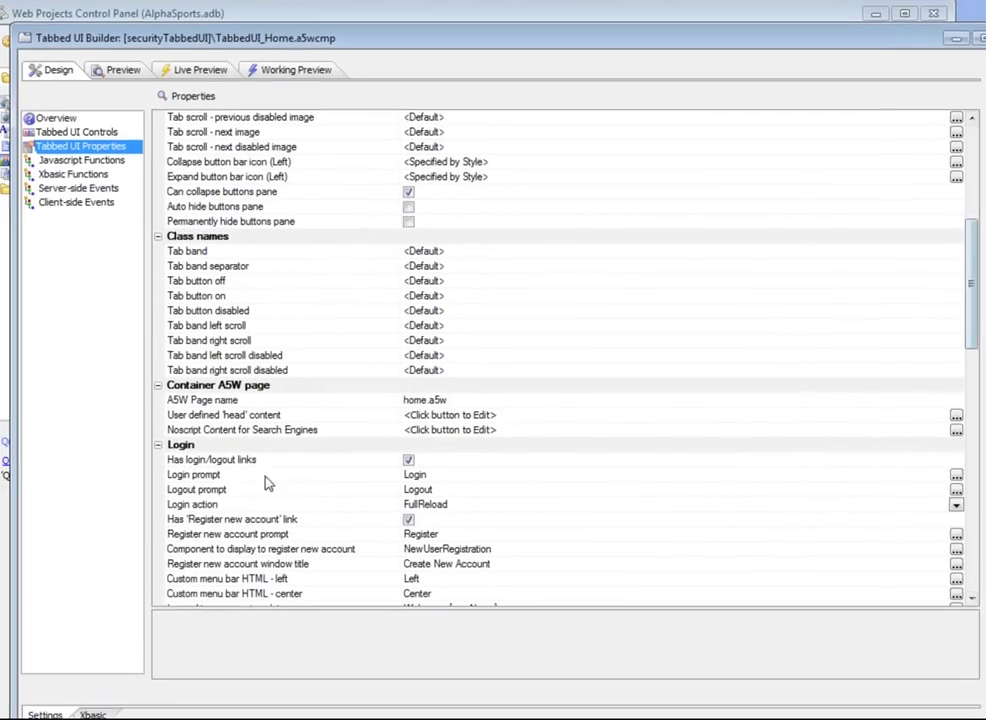
scroll(275, 415, down, 5)
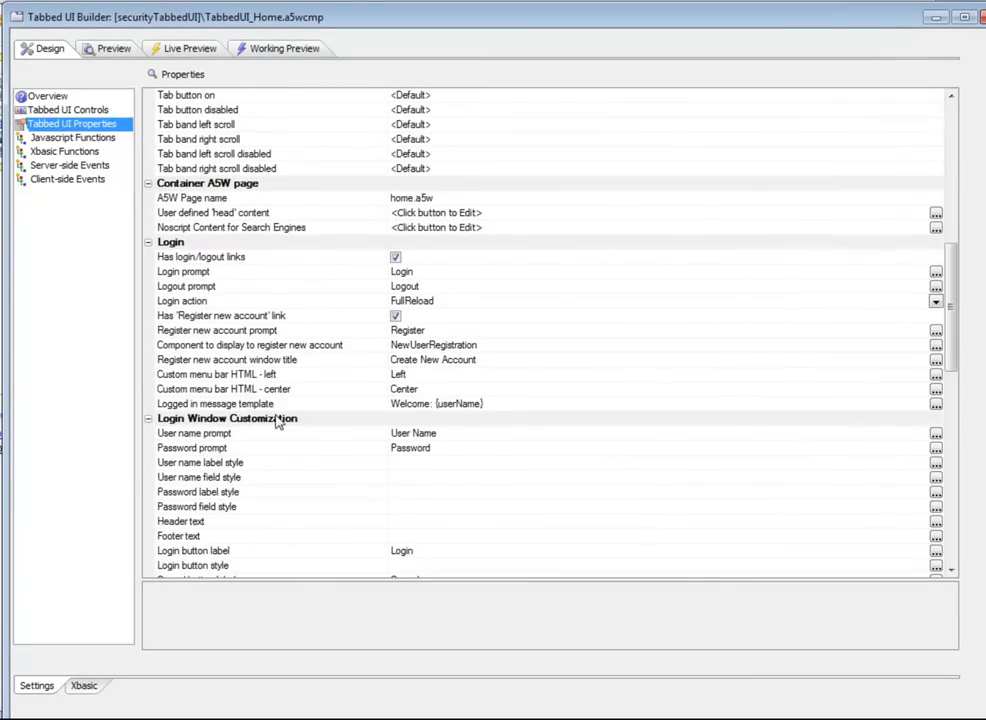
scroll(380, 277, down, 3)
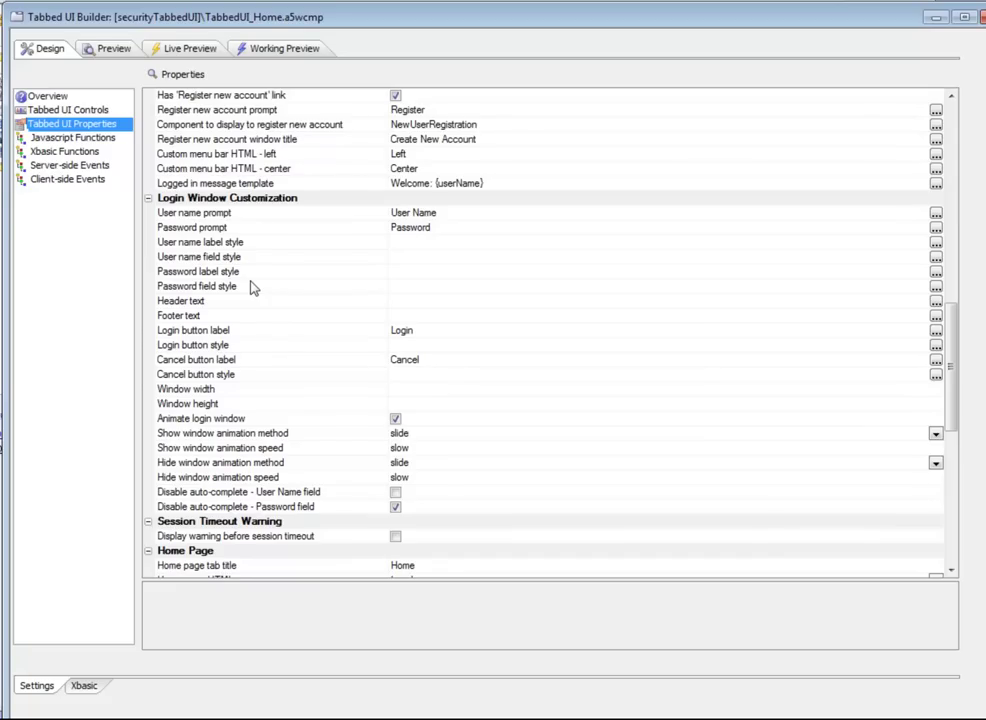
click(233, 301)
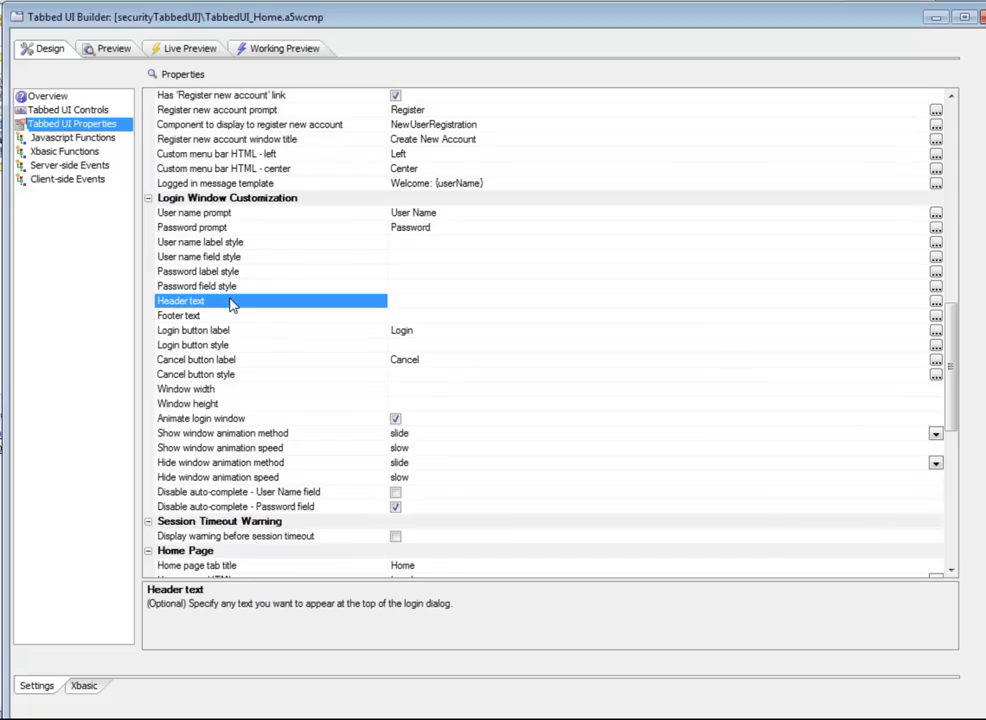
click(239, 319)
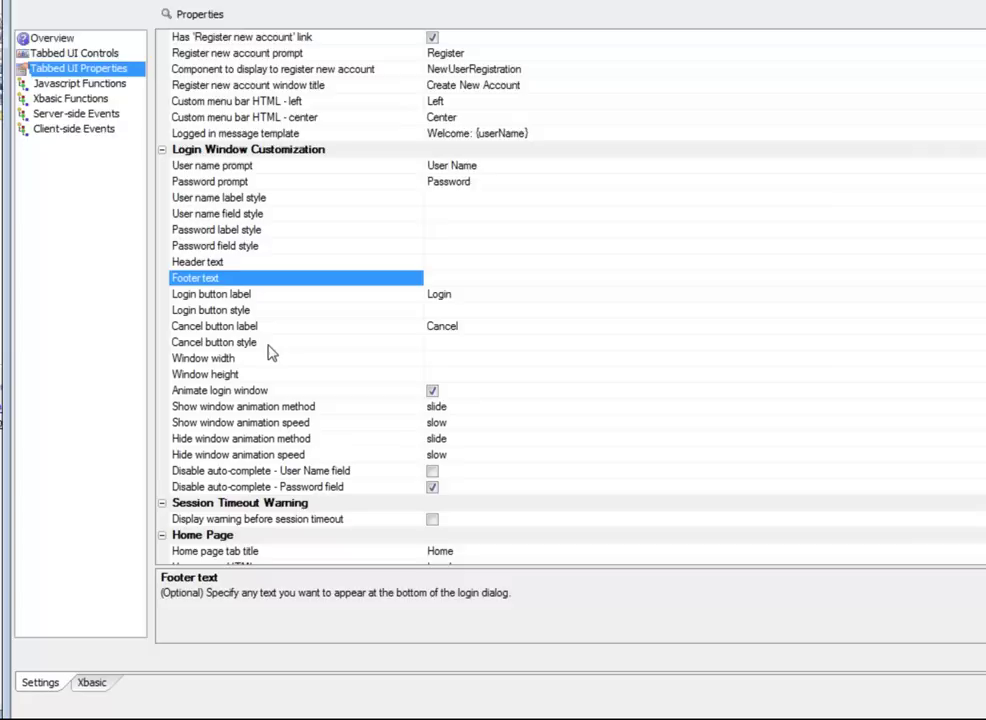
scroll(252, 381, down, 2)
scroll(340, 268, down, 1)
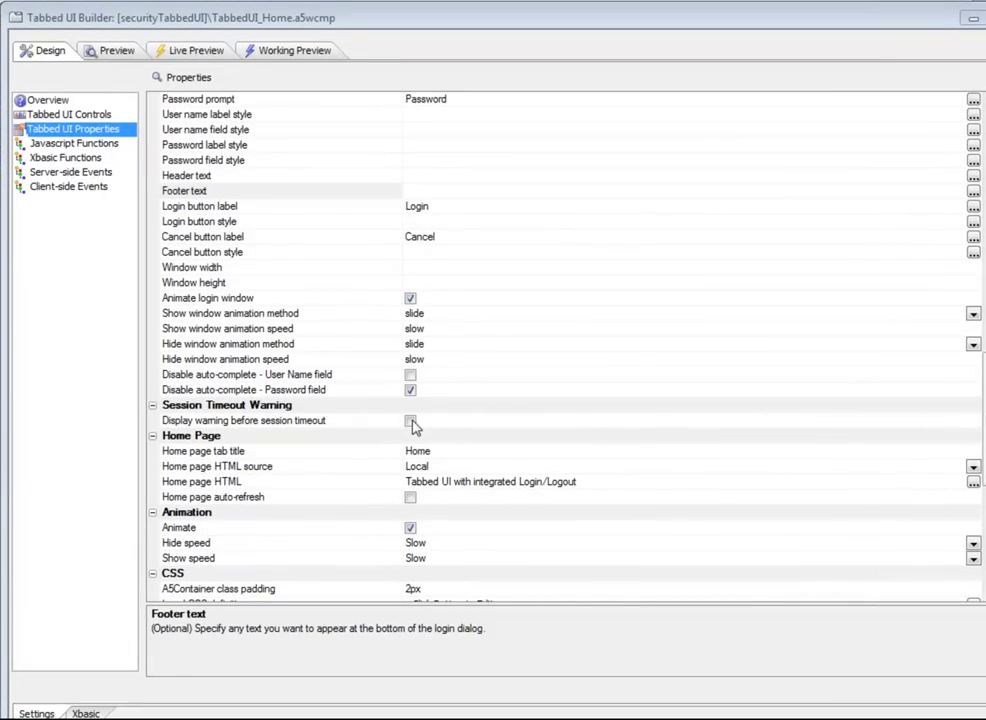
Step: Enable 'Display warning before session timeout', keeping advance warning timing and check interval at 1
click(410, 421)
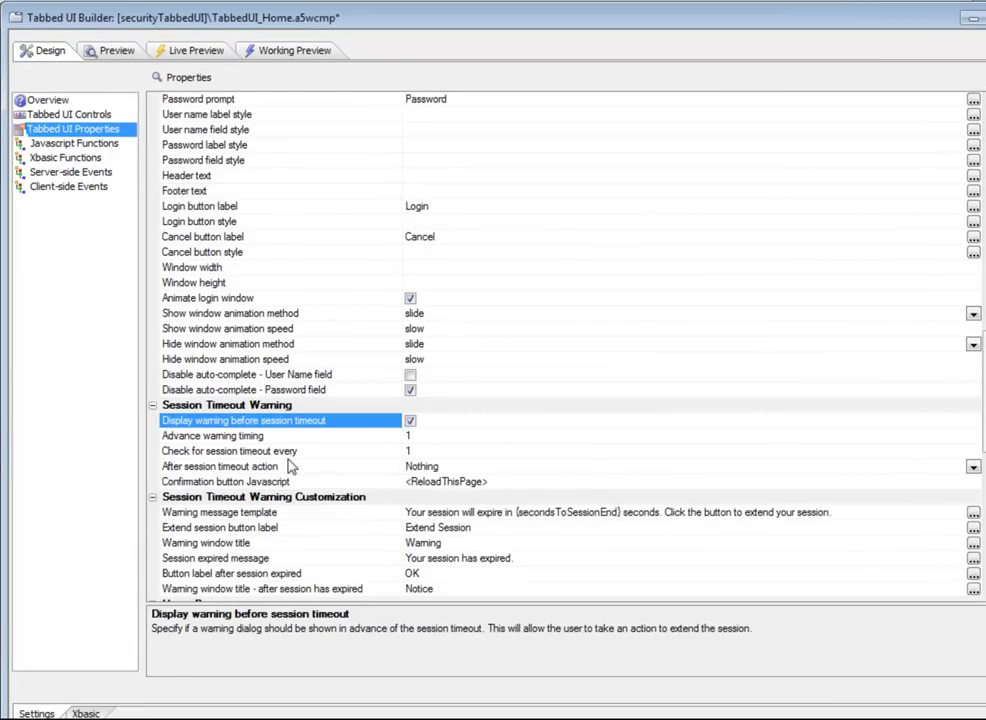
click(271, 437)
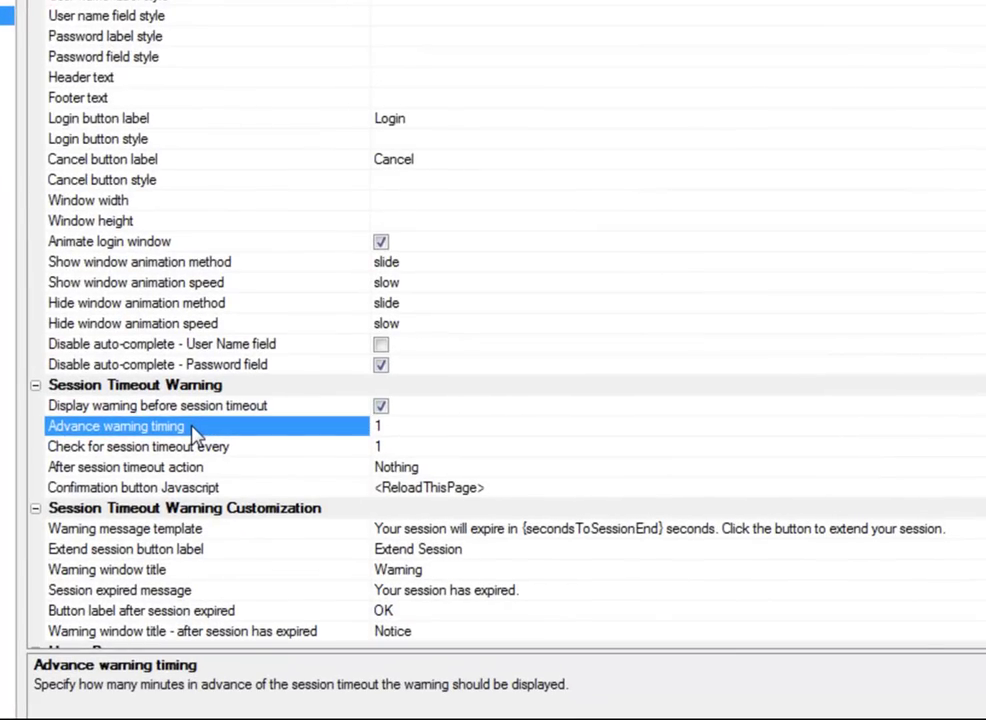
click(308, 452)
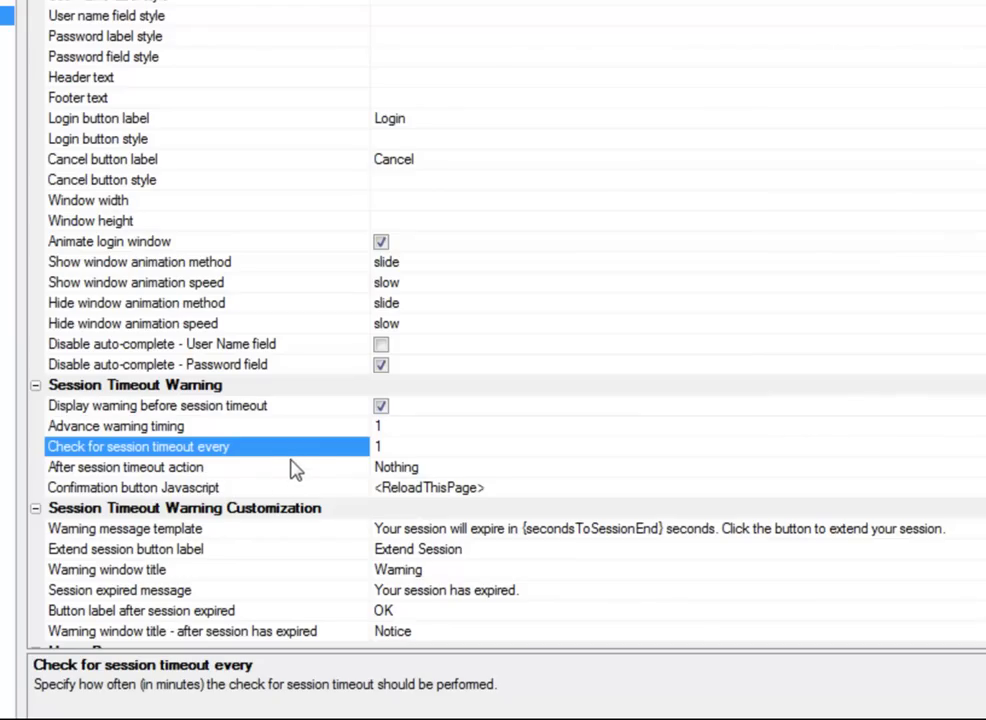
scroll(293, 470, down, 1)
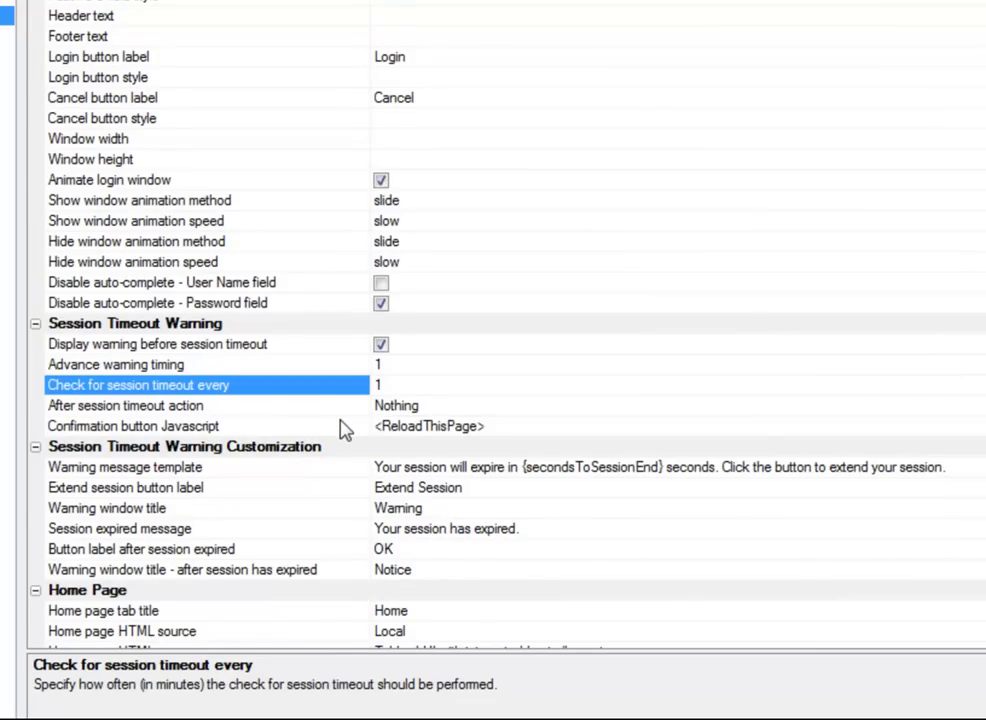
click(982, 406)
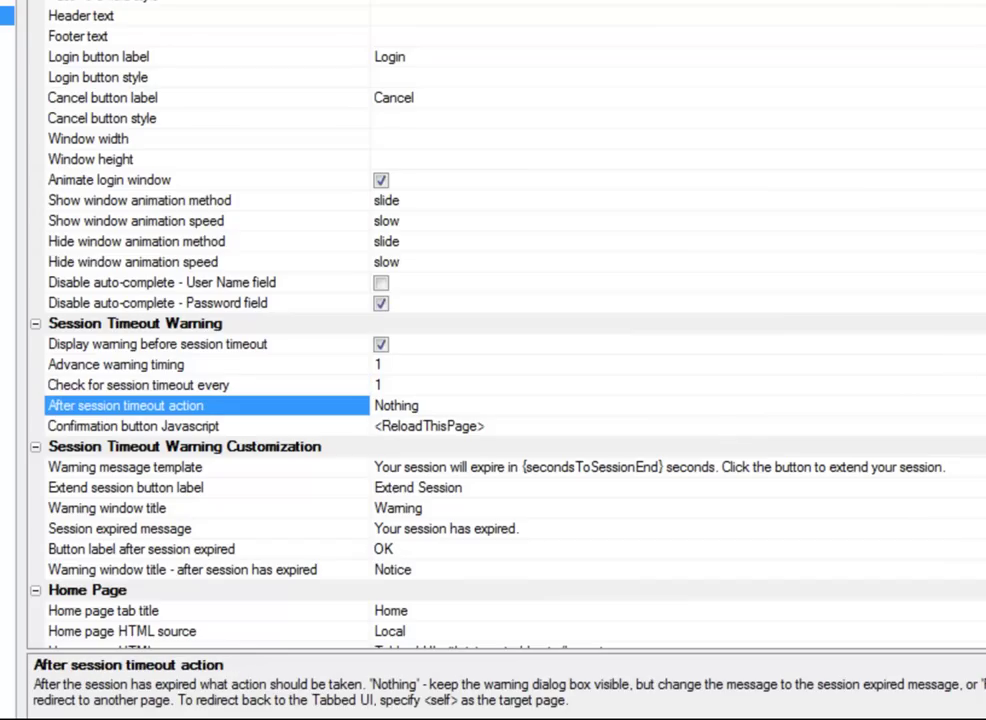
click(982, 406)
click(440, 447)
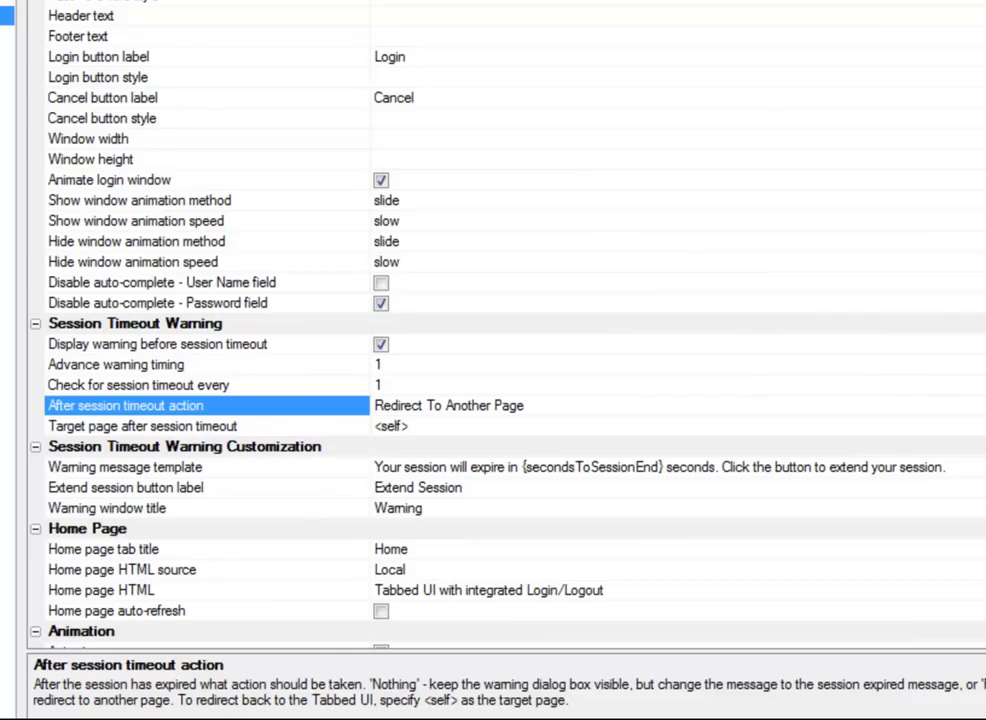
click(982, 406)
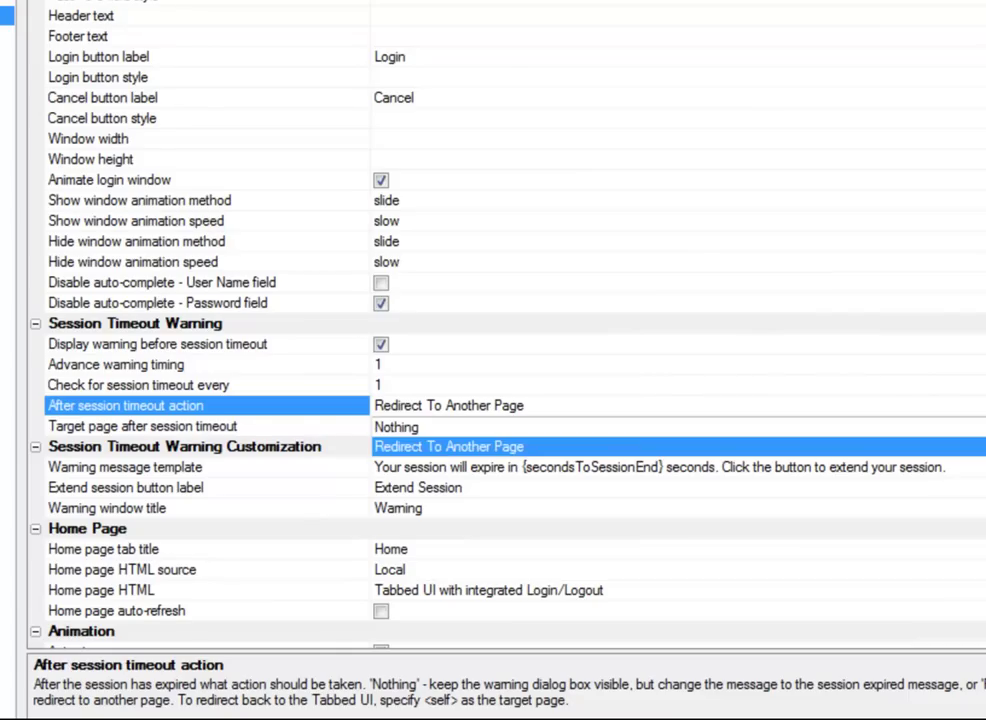
click(402, 428)
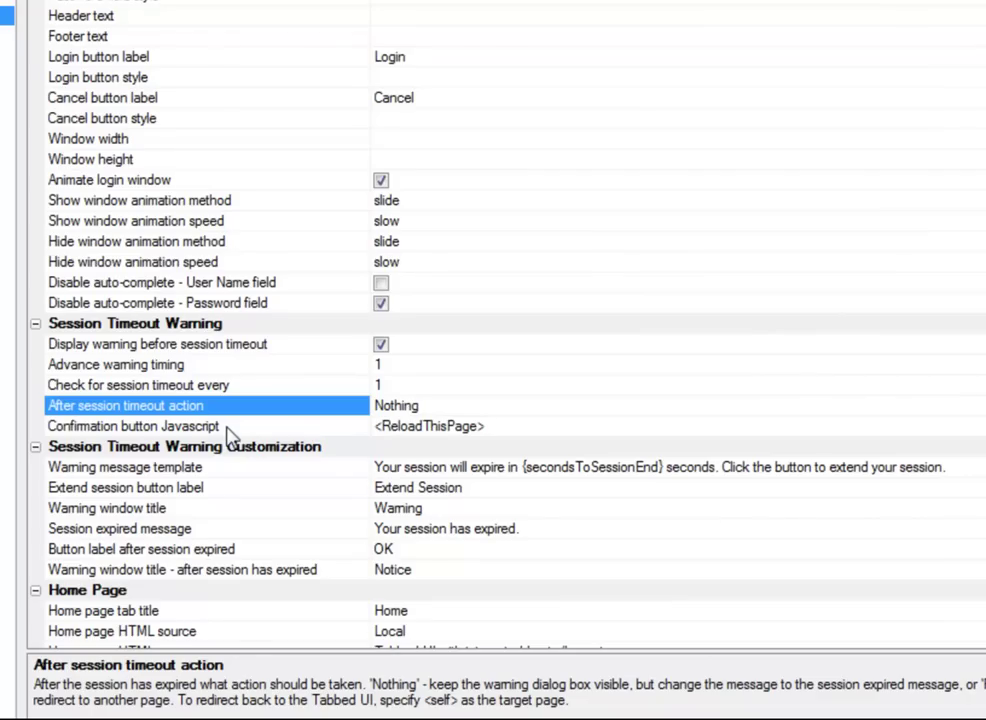
click(228, 428)
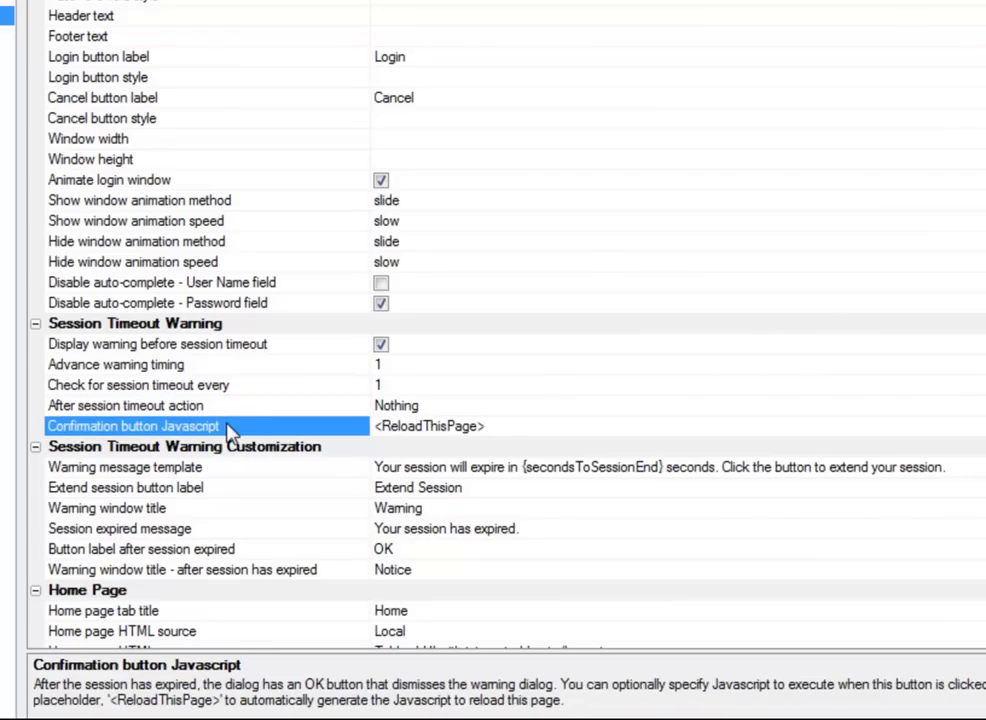
click(508, 425)
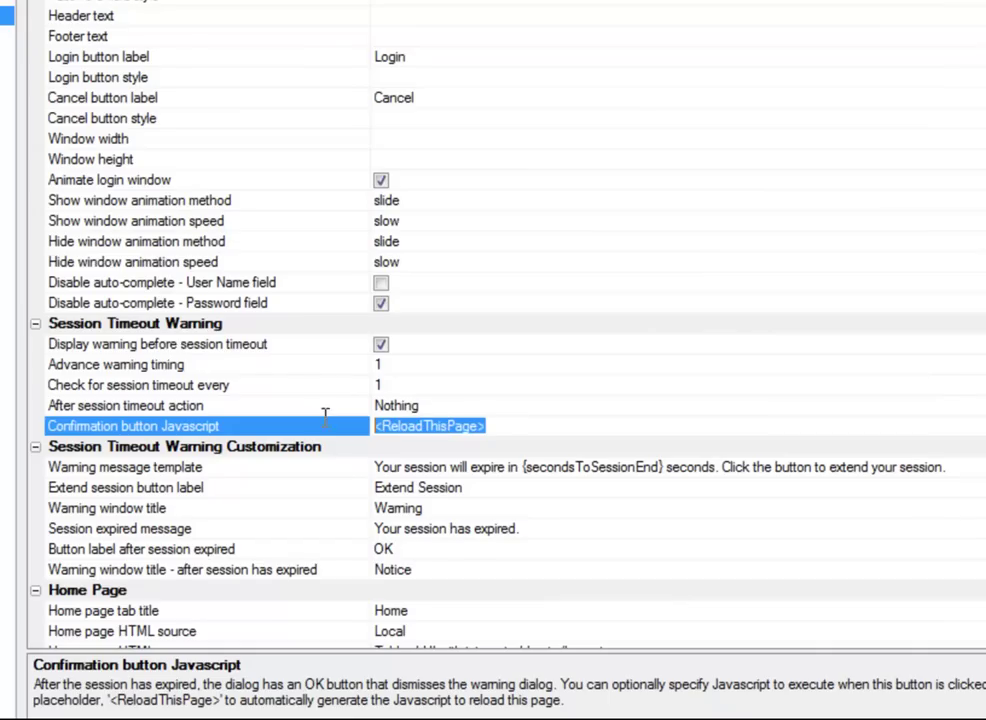
click(429, 425)
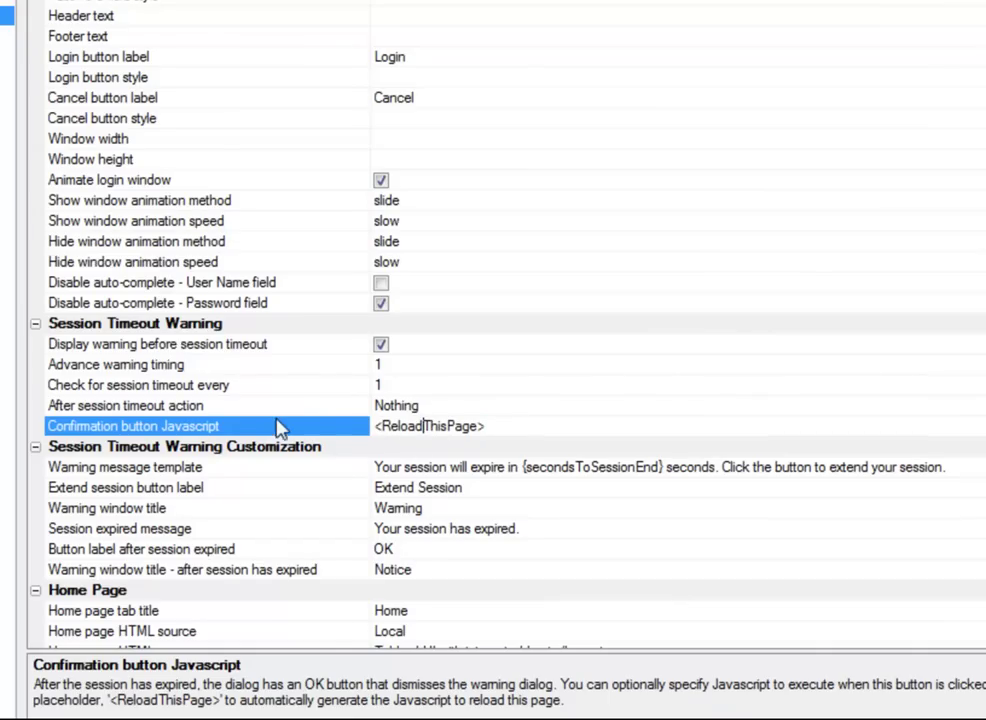
scroll(290, 430, down, 3)
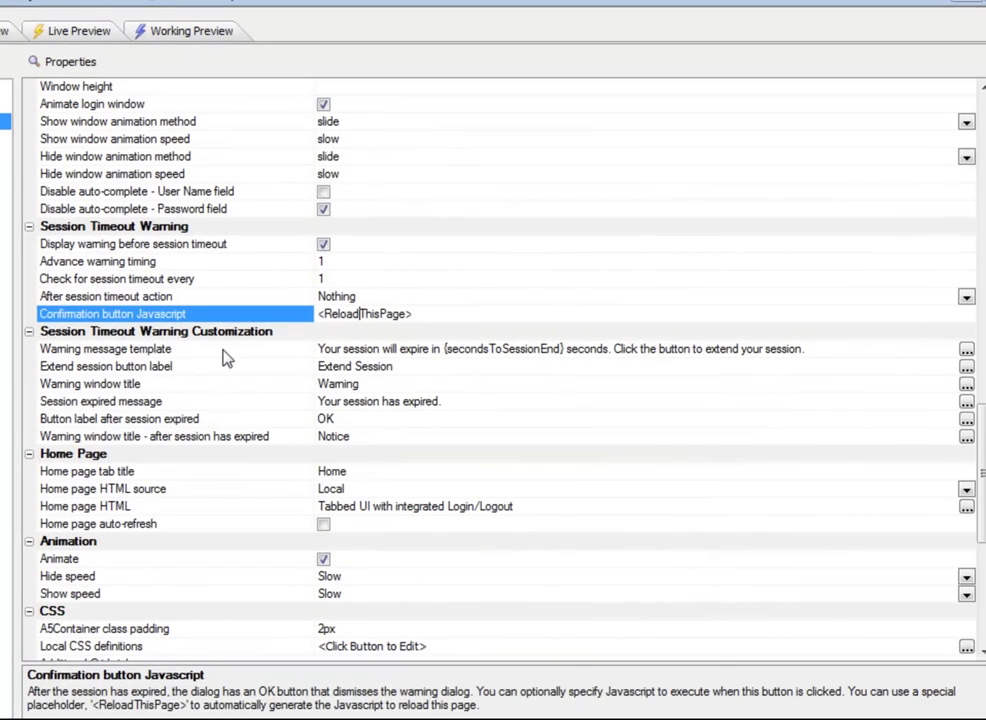
Step: Review the Warning message template's {secondsToSessionEnd} placeholder and the Extend session button label
click(228, 350)
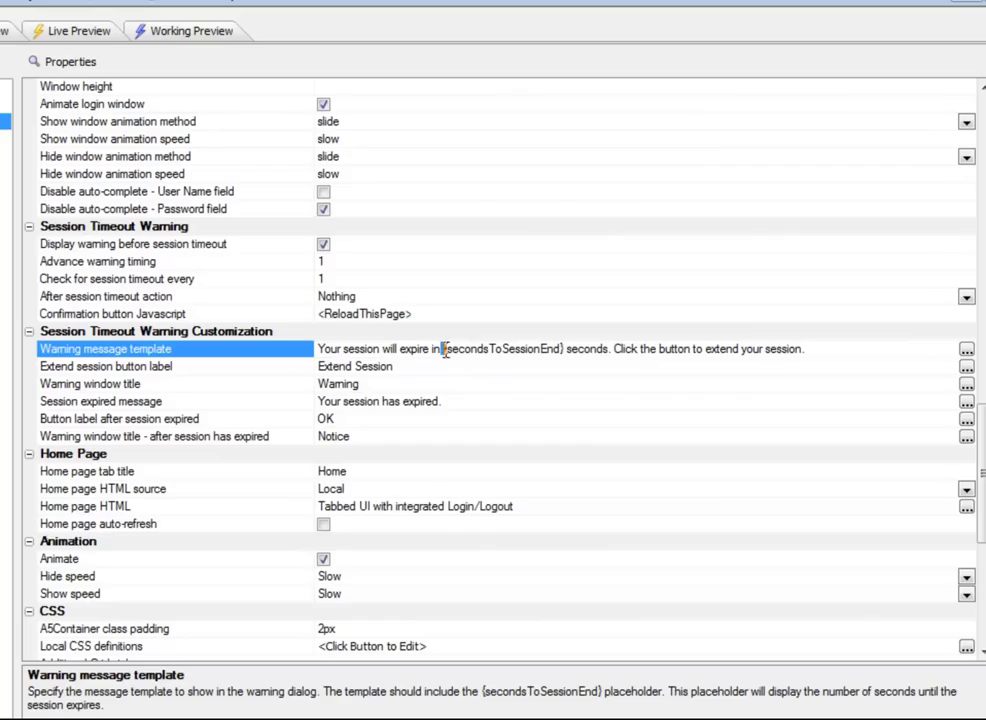
drag(442, 348, 568, 349)
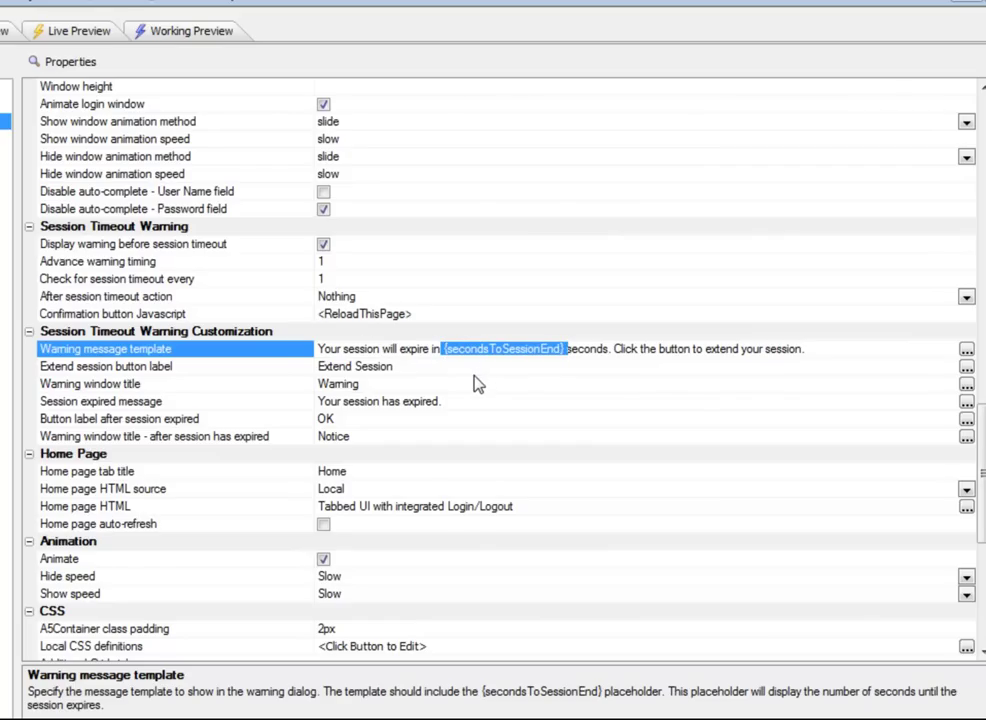
click(165, 368)
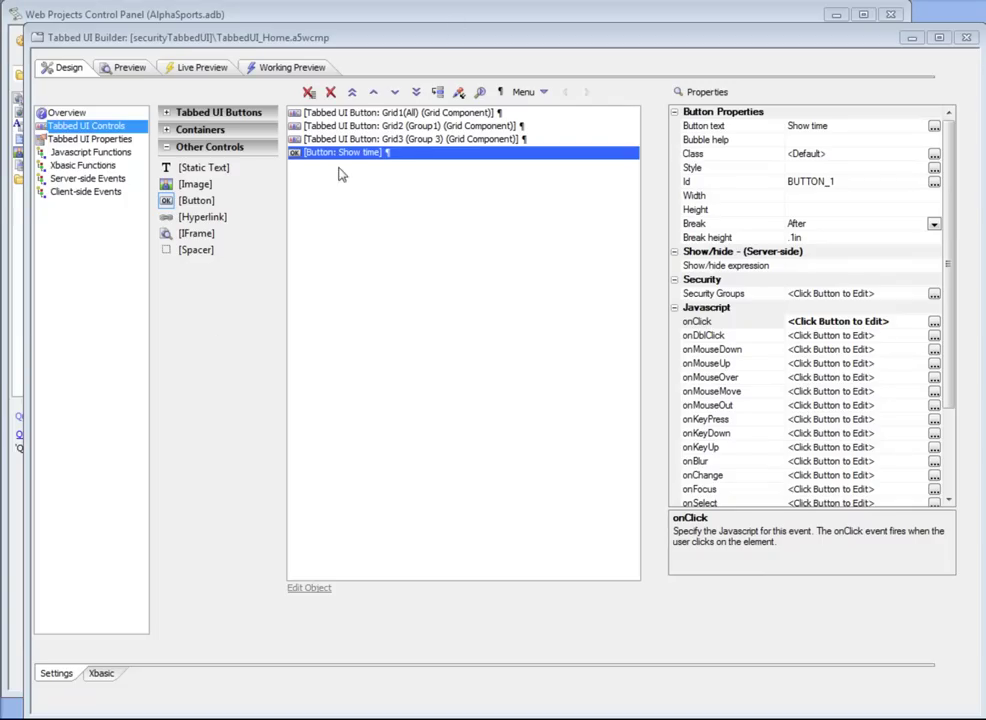
Step: Confirm the Show time button's onClick calls showTime and review the JavaScript functions
click(272, 77)
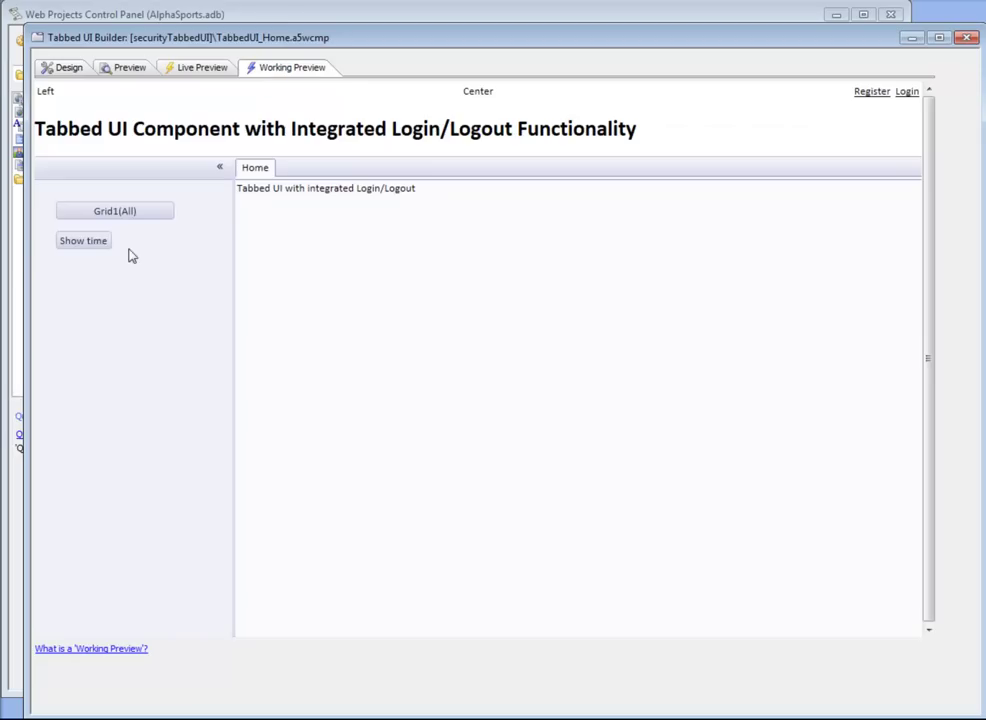
click(48, 68)
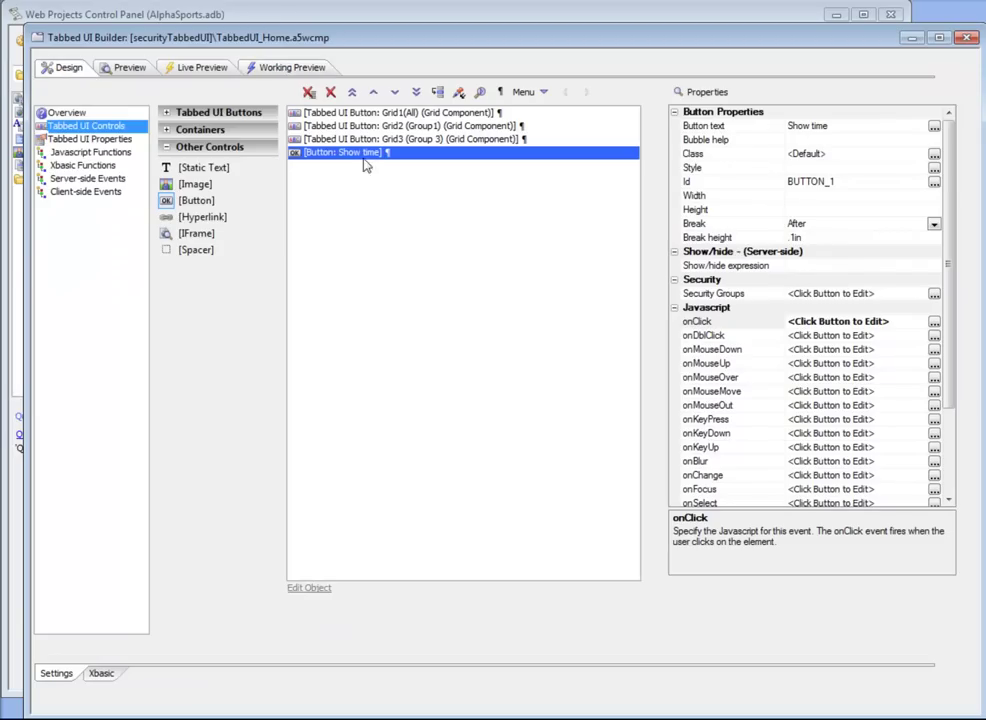
double_click(697, 321)
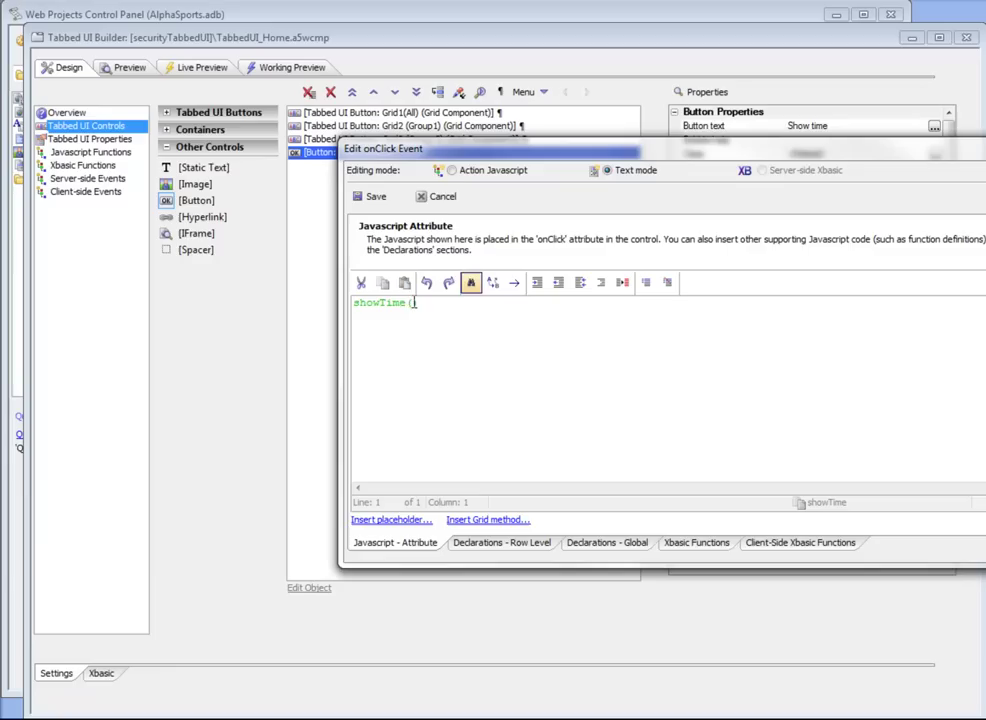
click(443, 197)
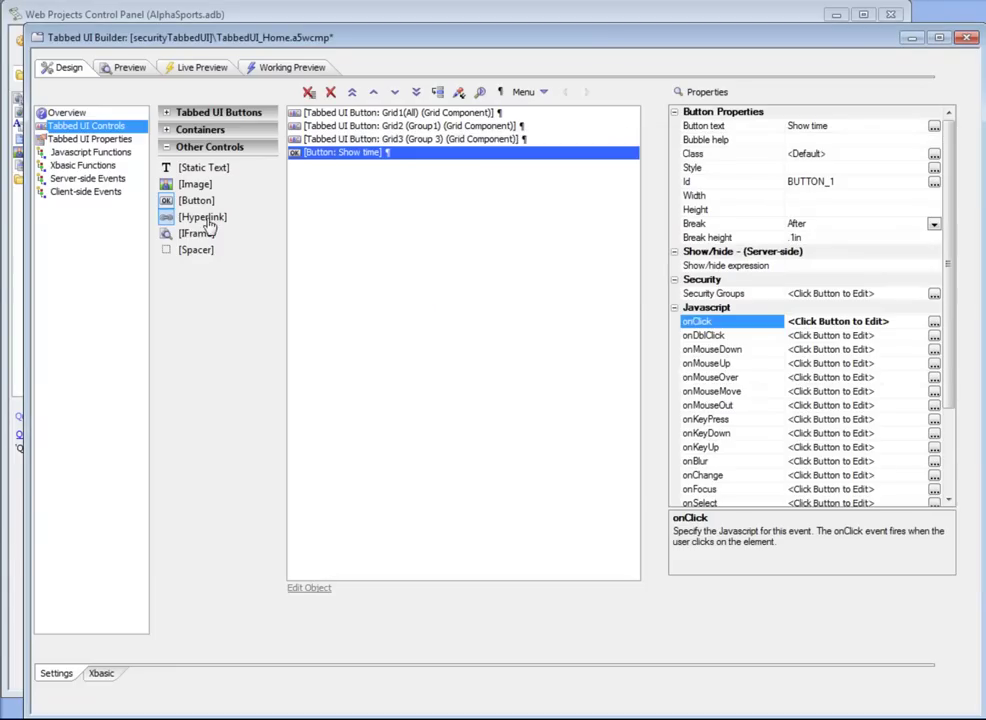
click(86, 153)
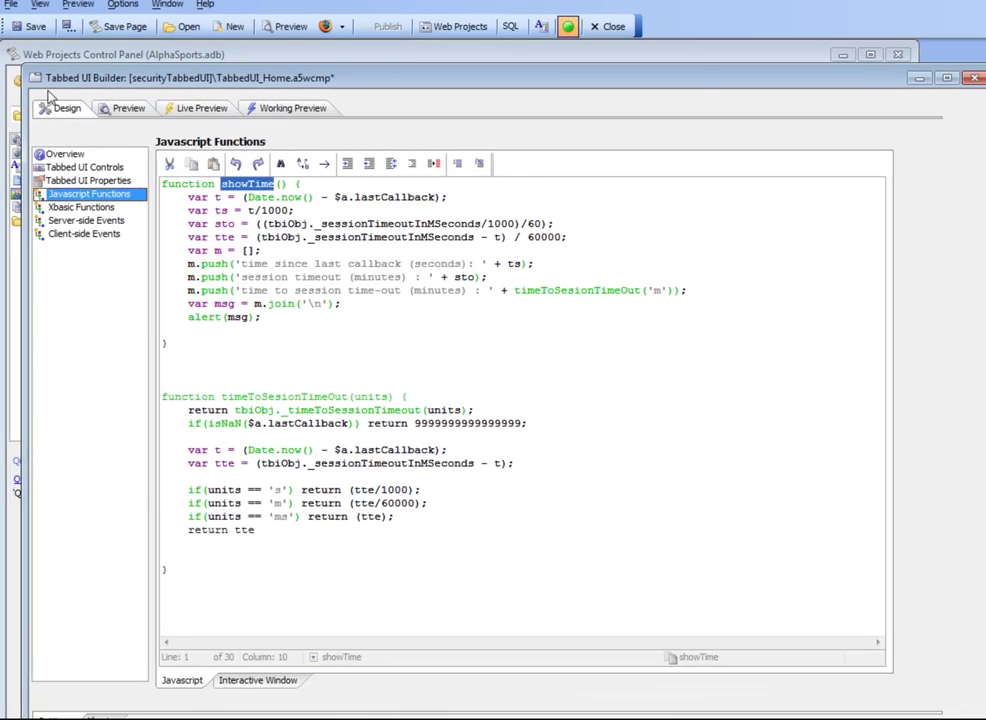
Step: Save the Tabbed UI component and publish its files to the local server
click(28, 26)
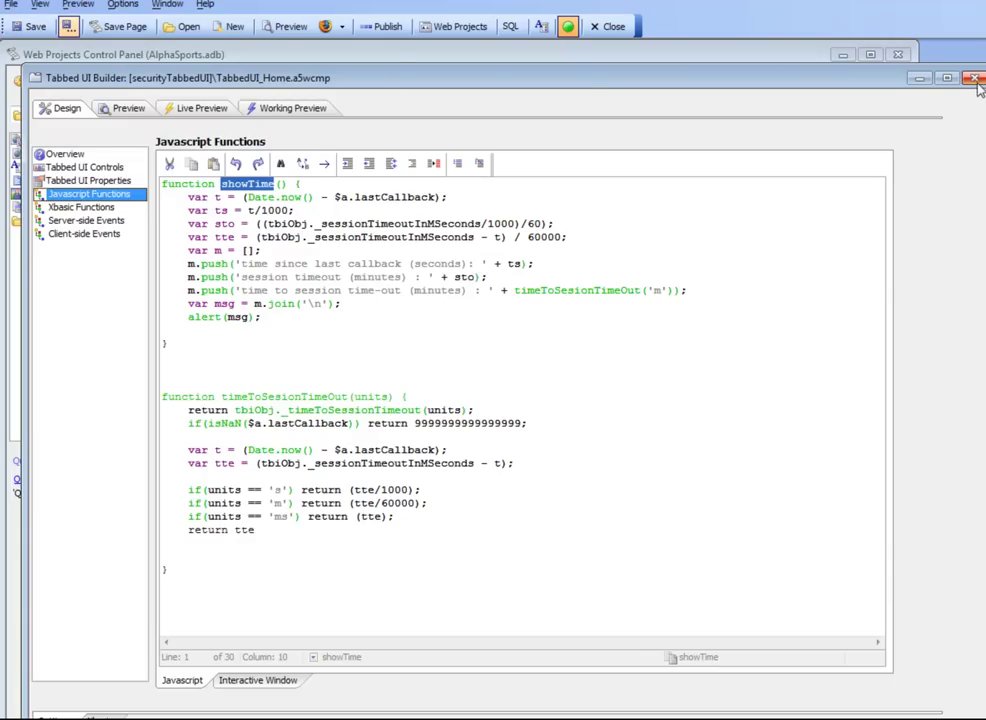
click(379, 30)
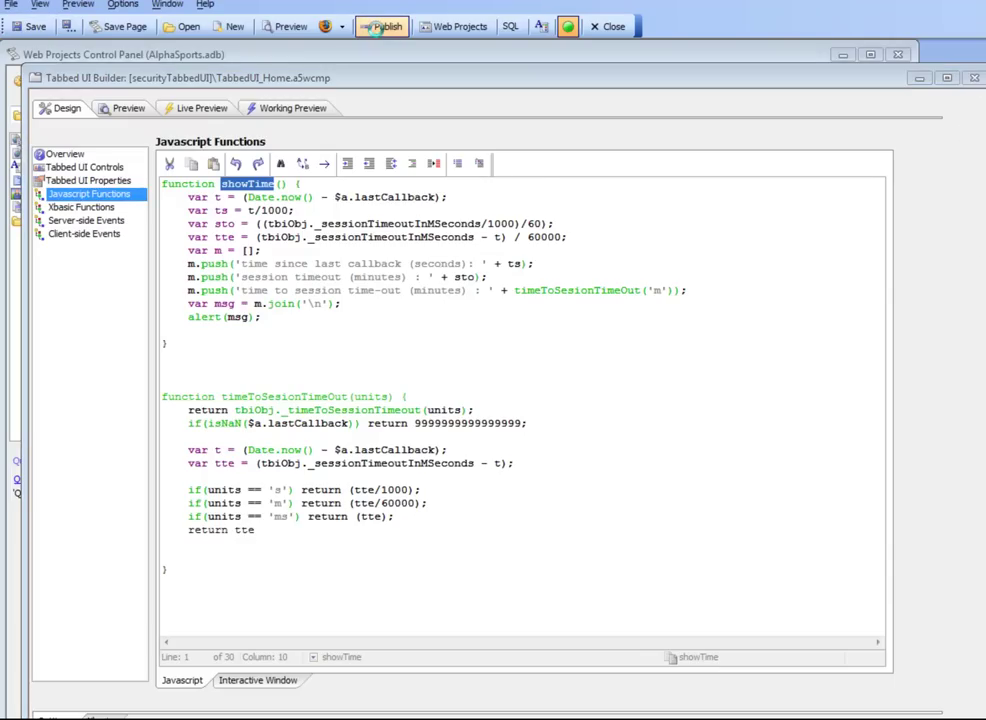
click(975, 506)
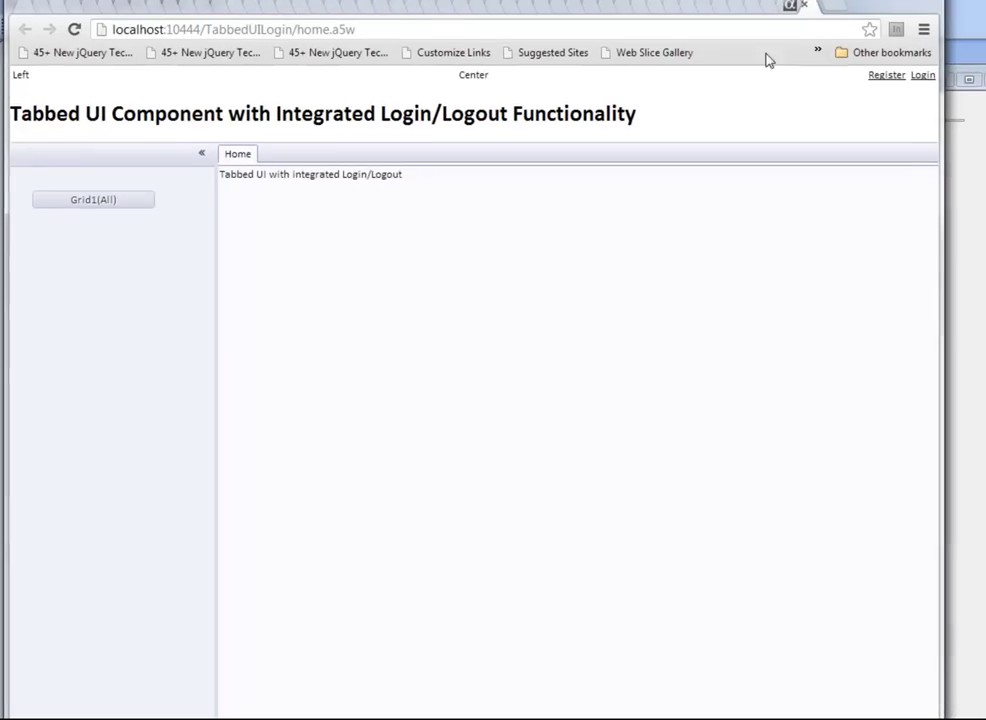
Step: Reload the app and run Show time twice, confirming a 2-minute session timeout
click(77, 30)
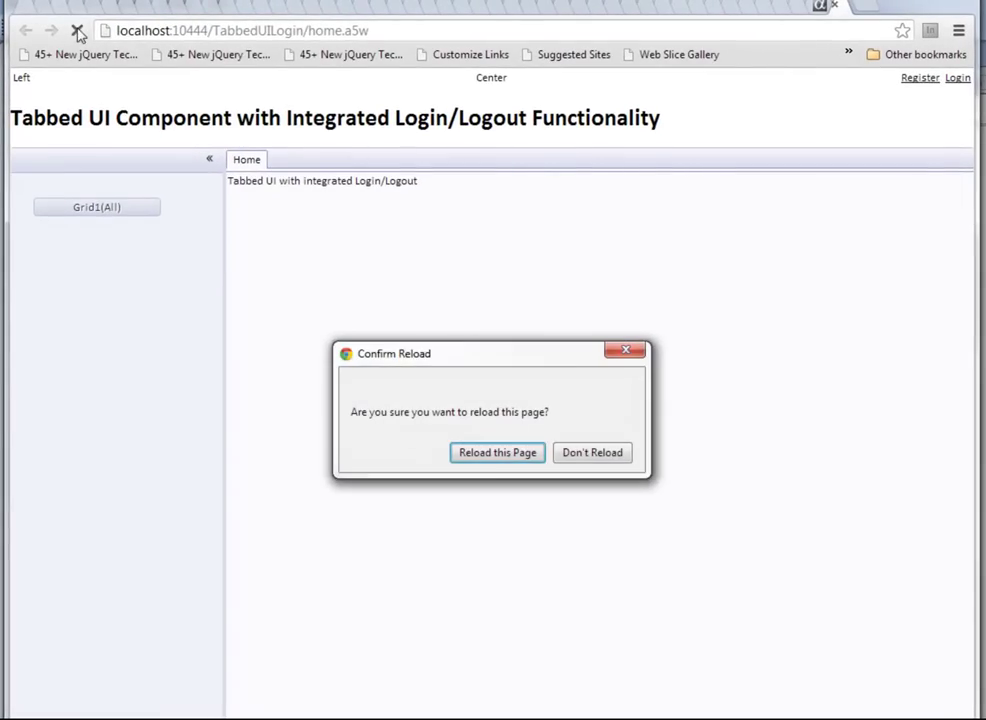
click(497, 453)
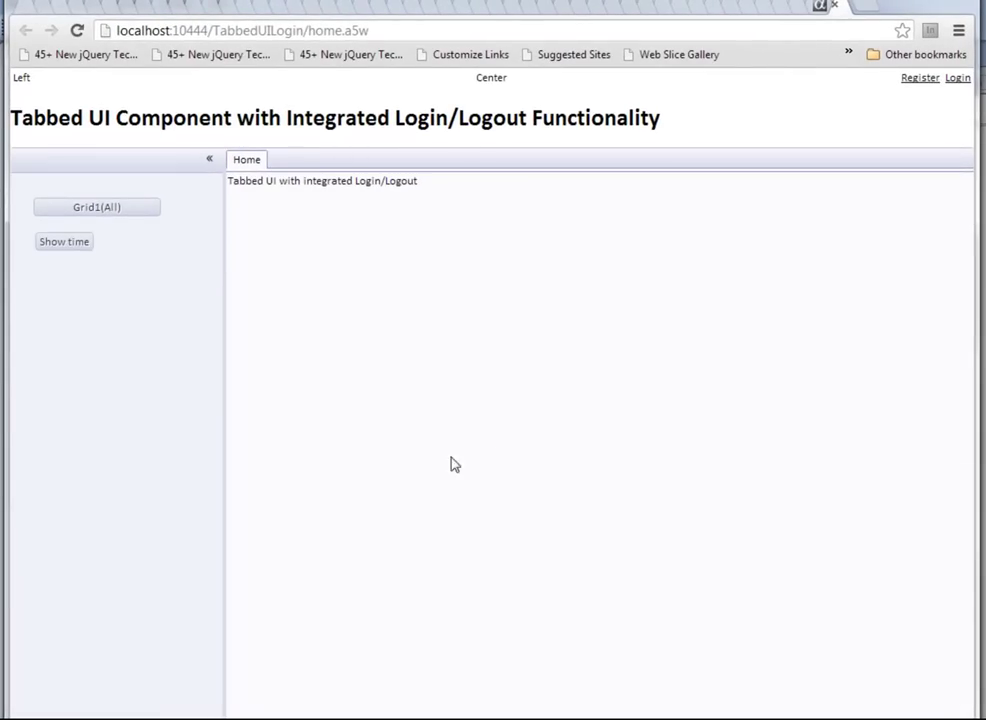
click(62, 250)
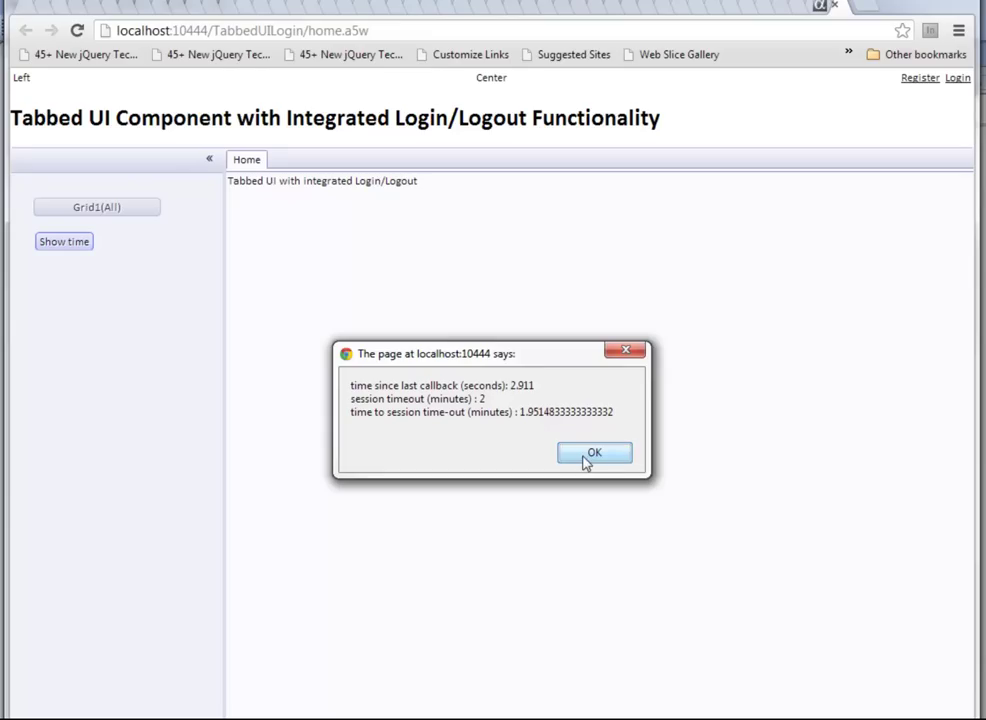
click(590, 455)
click(64, 246)
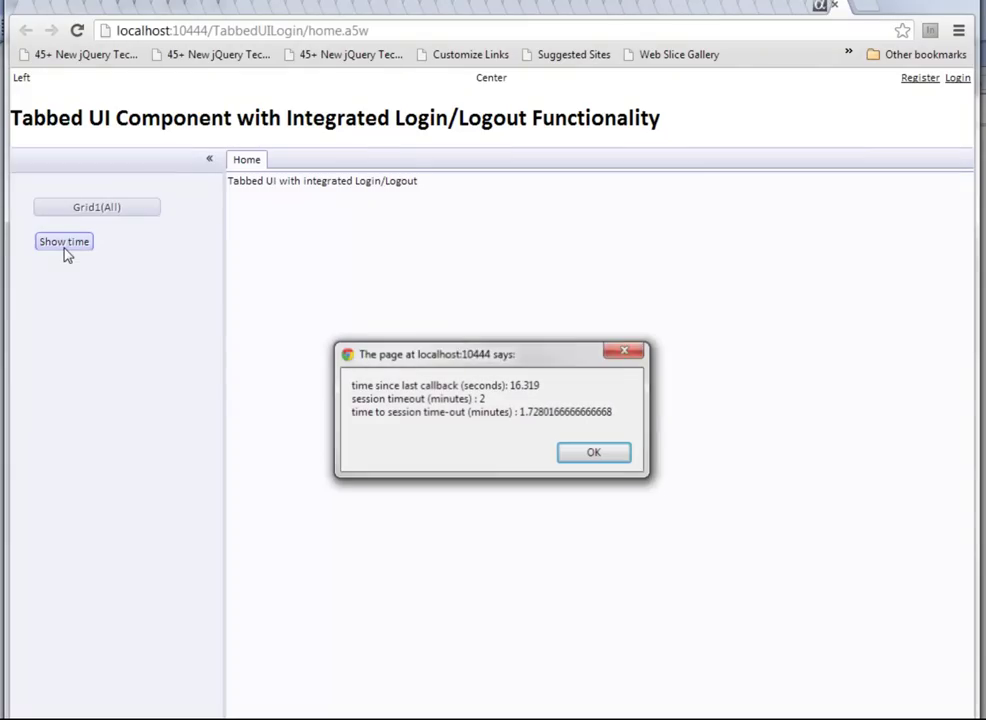
click(593, 454)
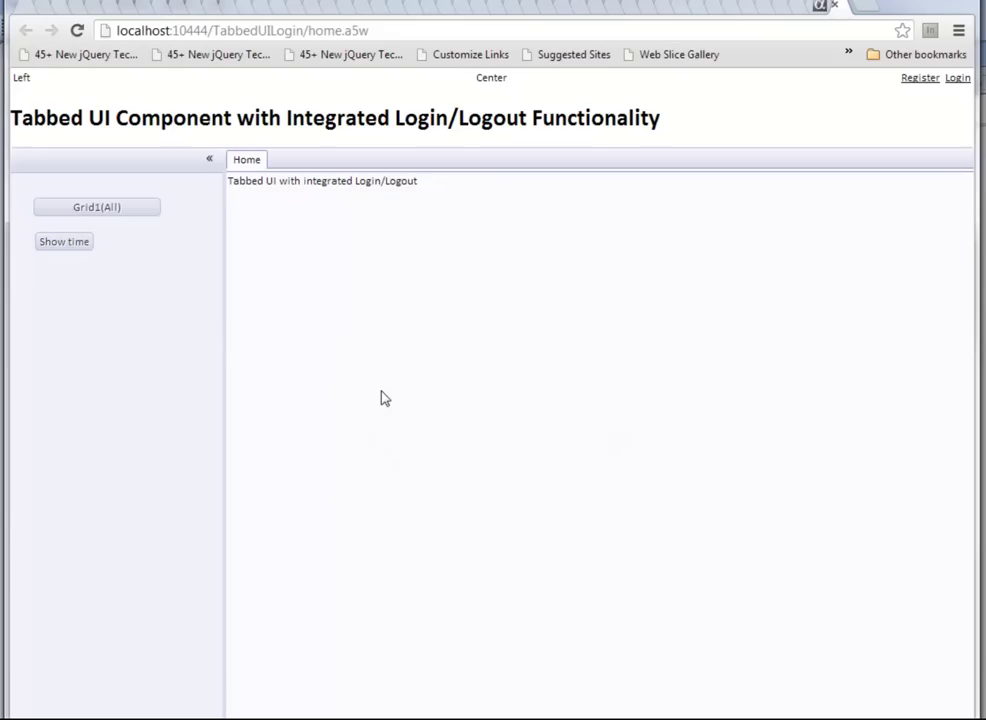
Step: Open Grid1(All), check session timing, then reload the page and check it again
click(110, 209)
click(66, 242)
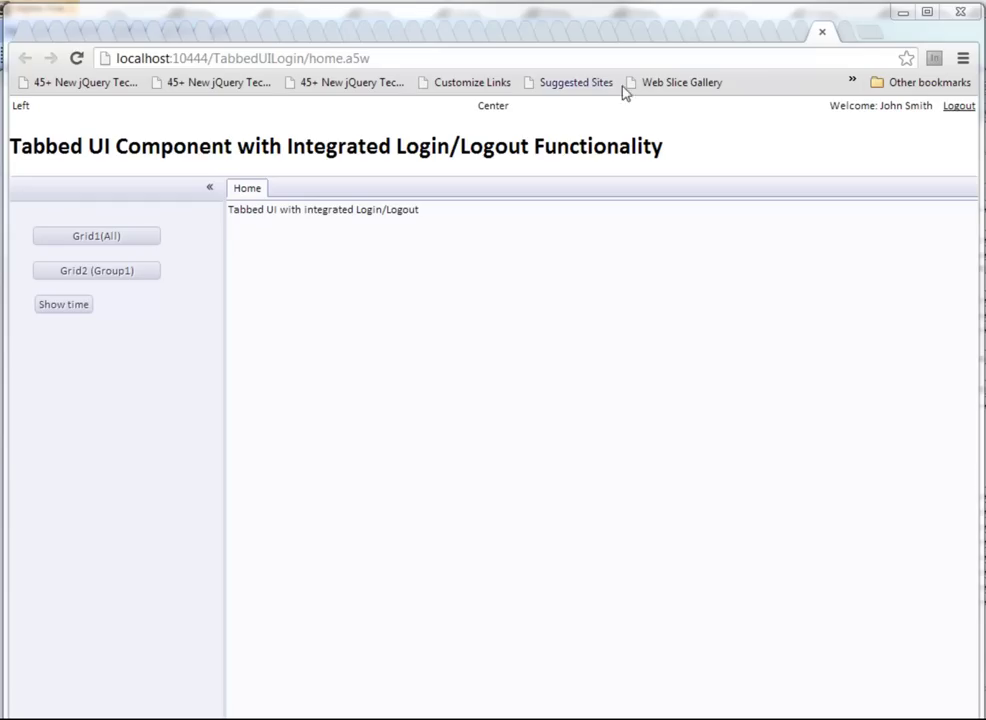
click(78, 59)
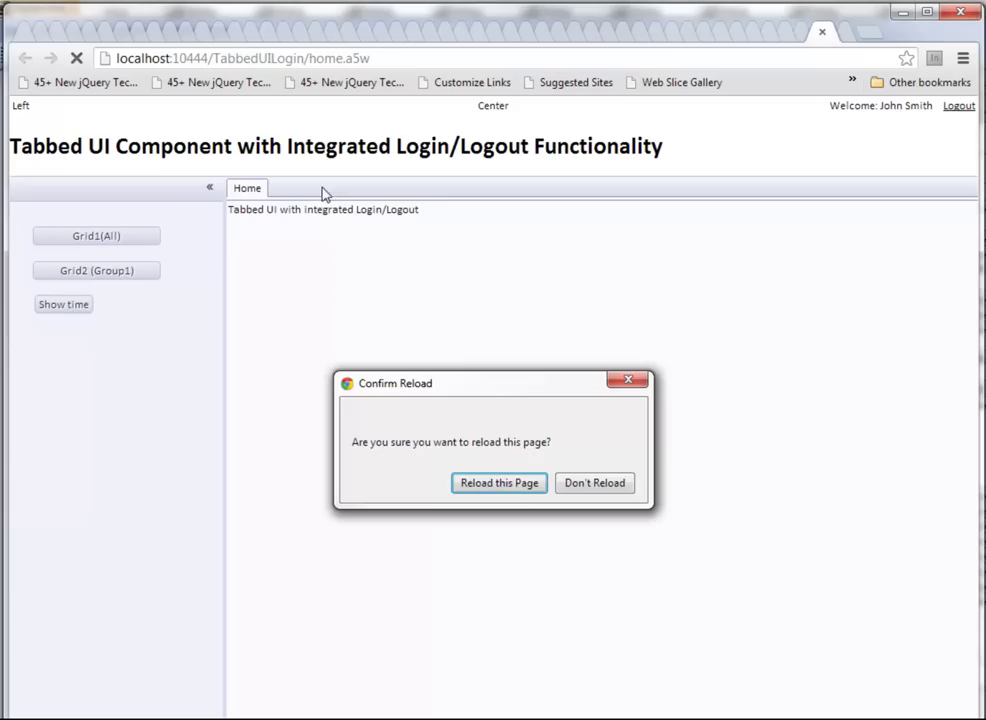
click(510, 489)
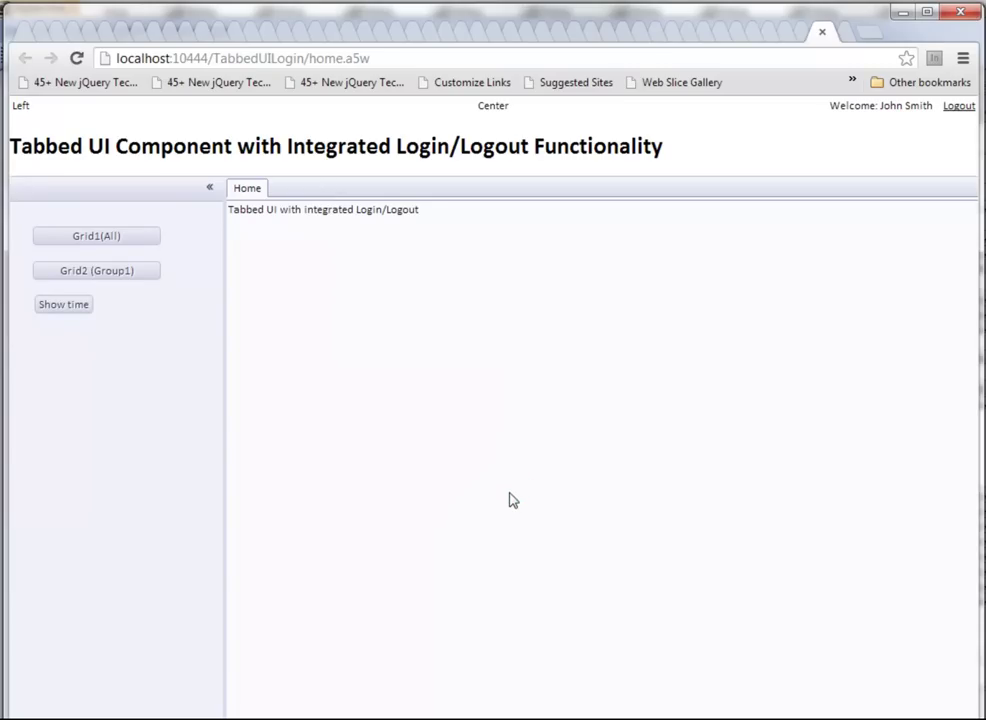
click(58, 310)
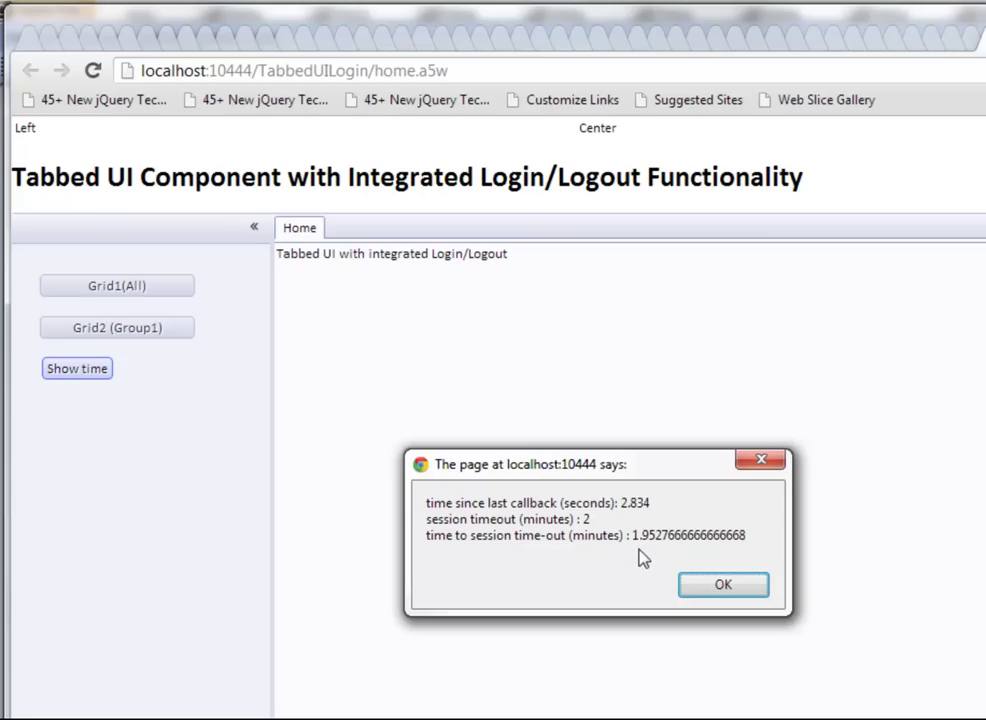
Step: Recheck session timing, open the 830-order Grid2_orders grid, and confirm the timer restarted
click(697, 588)
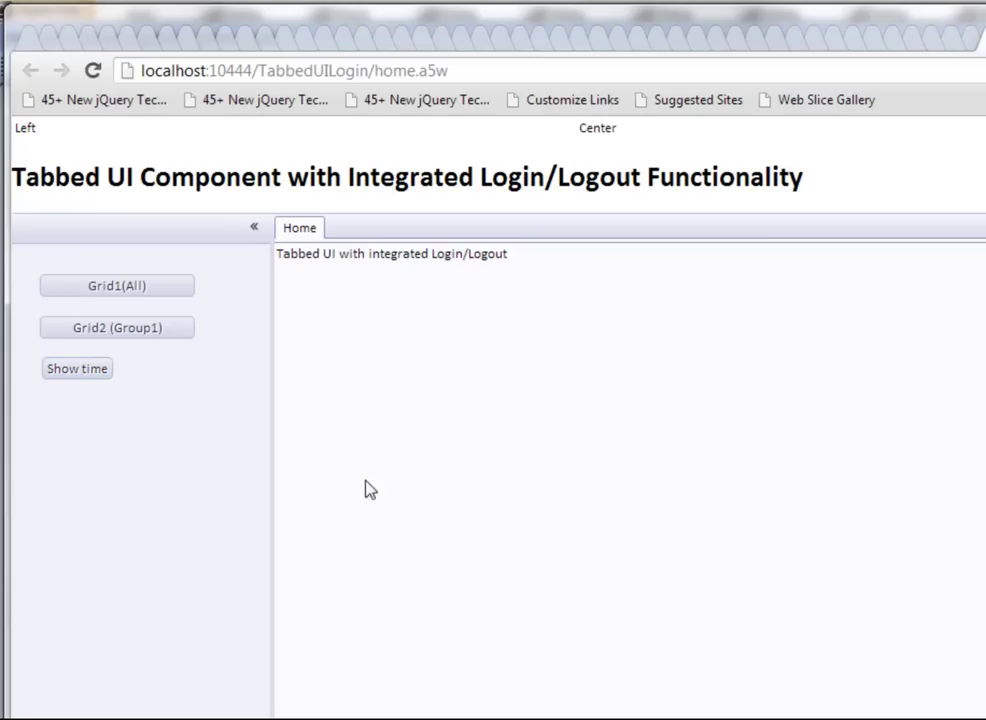
click(103, 372)
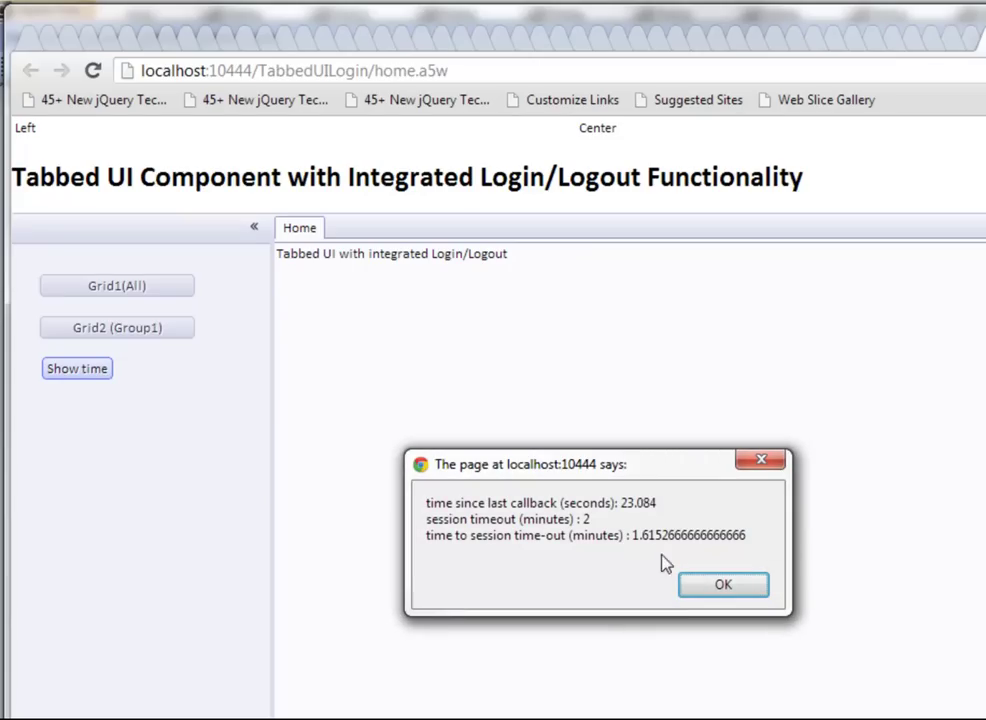
click(728, 588)
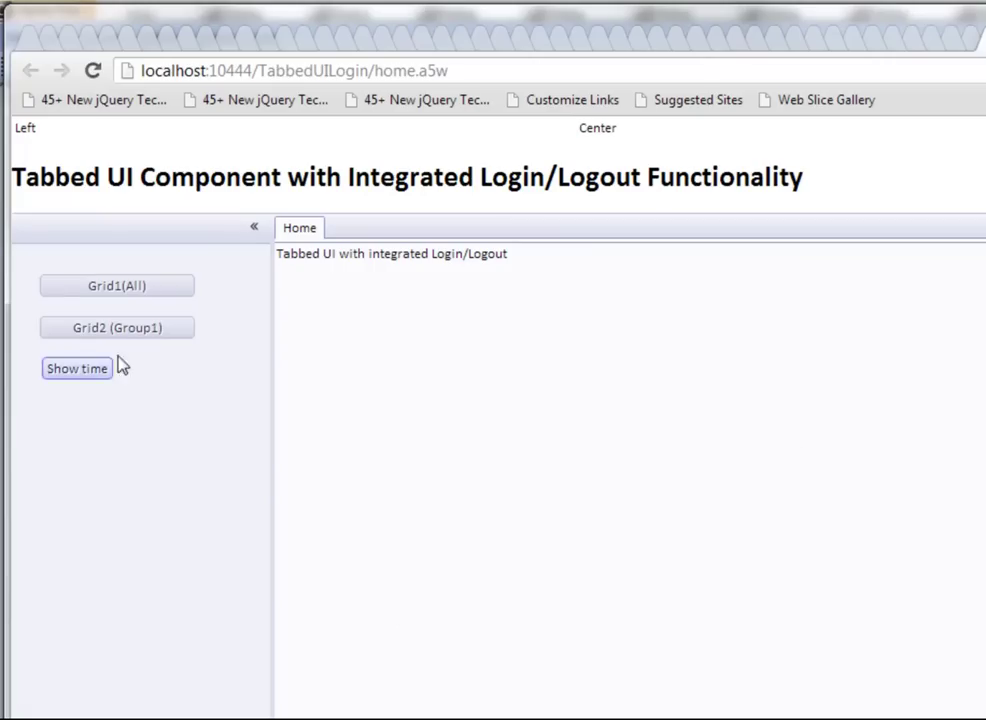
click(156, 340)
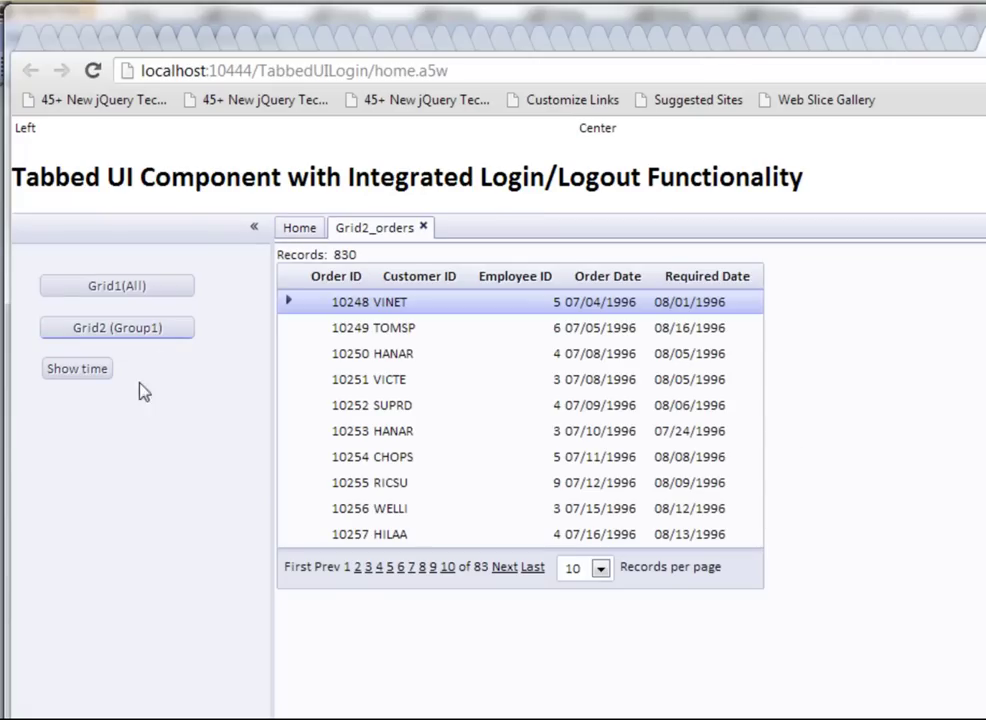
click(80, 374)
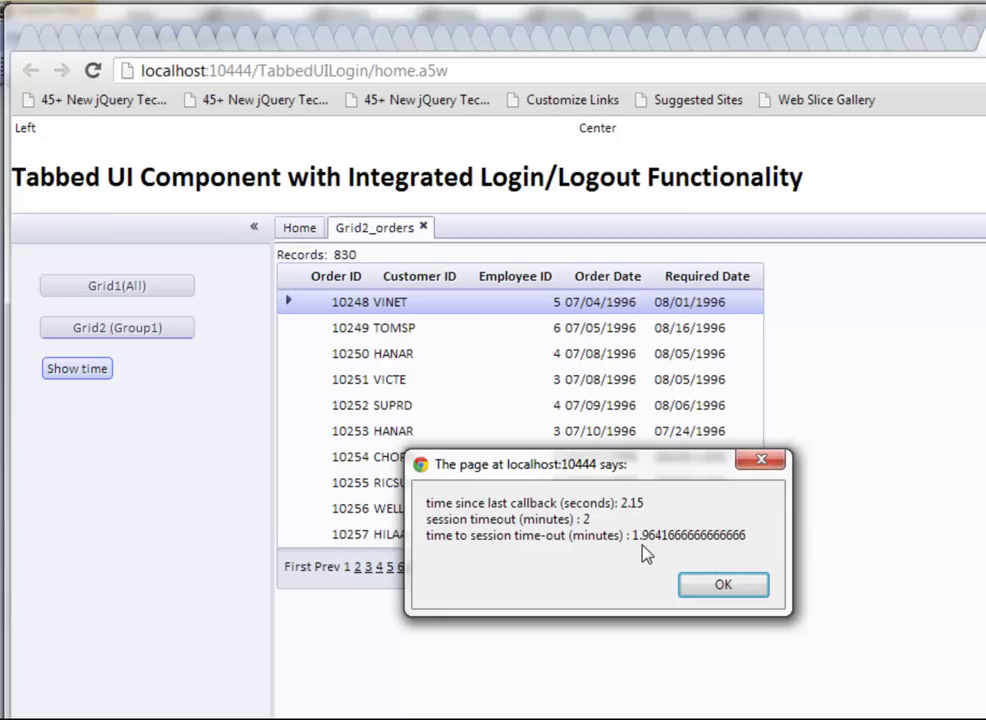
Step: Close the timing alert and wait for the 33-second session expiry warning
click(707, 588)
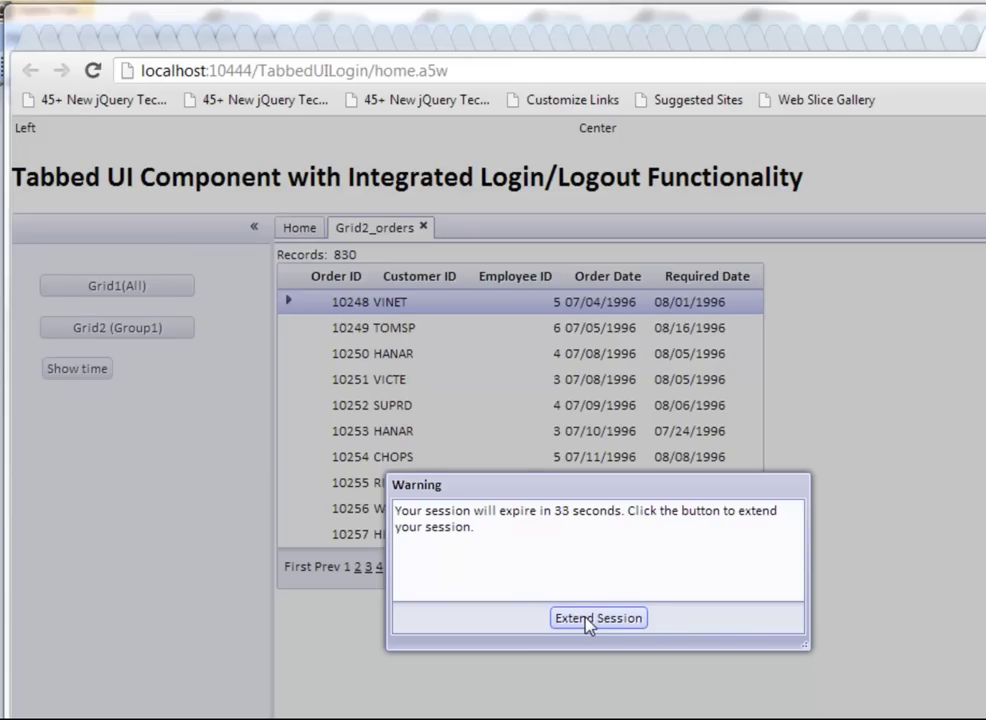
Step: Extend the session, verify the timer reset, then wait for 'Your session has expired.'
click(598, 618)
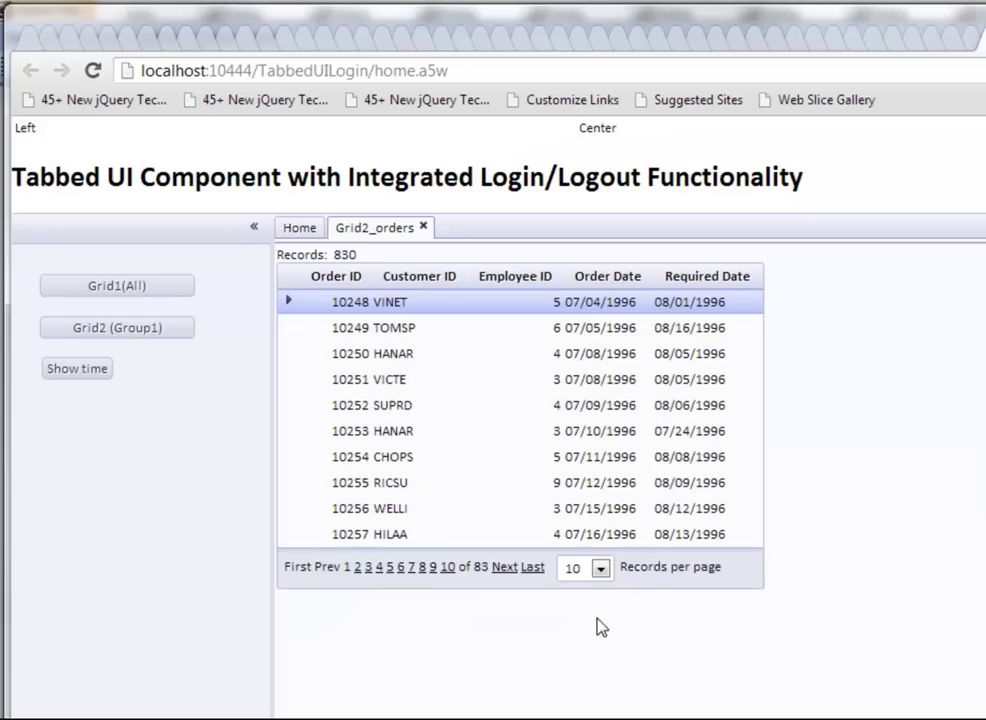
click(88, 376)
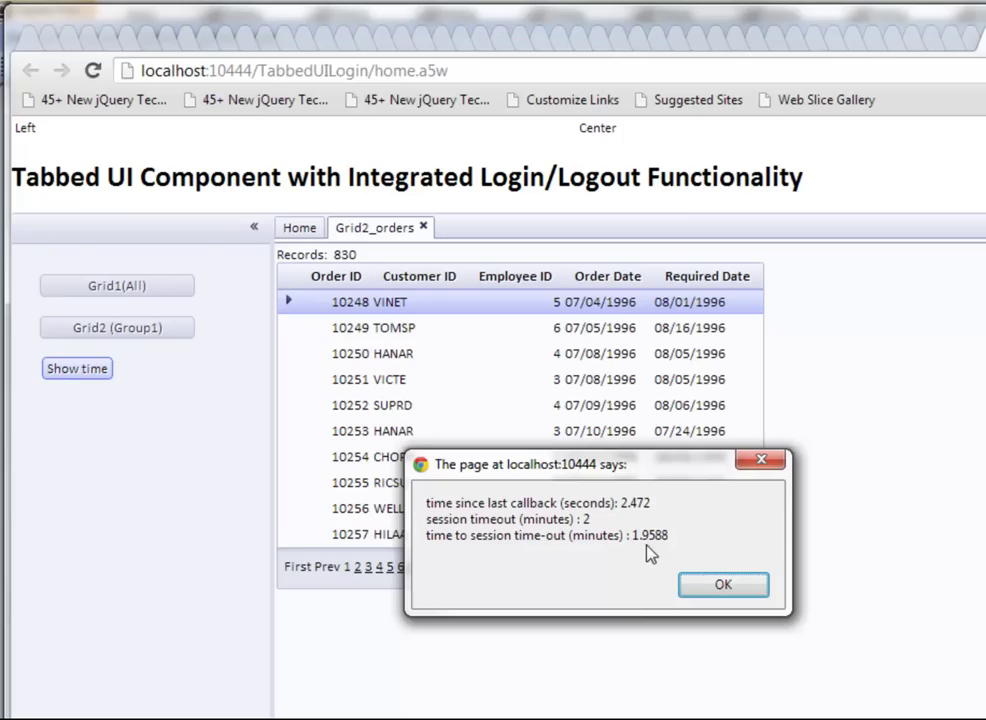
click(716, 590)
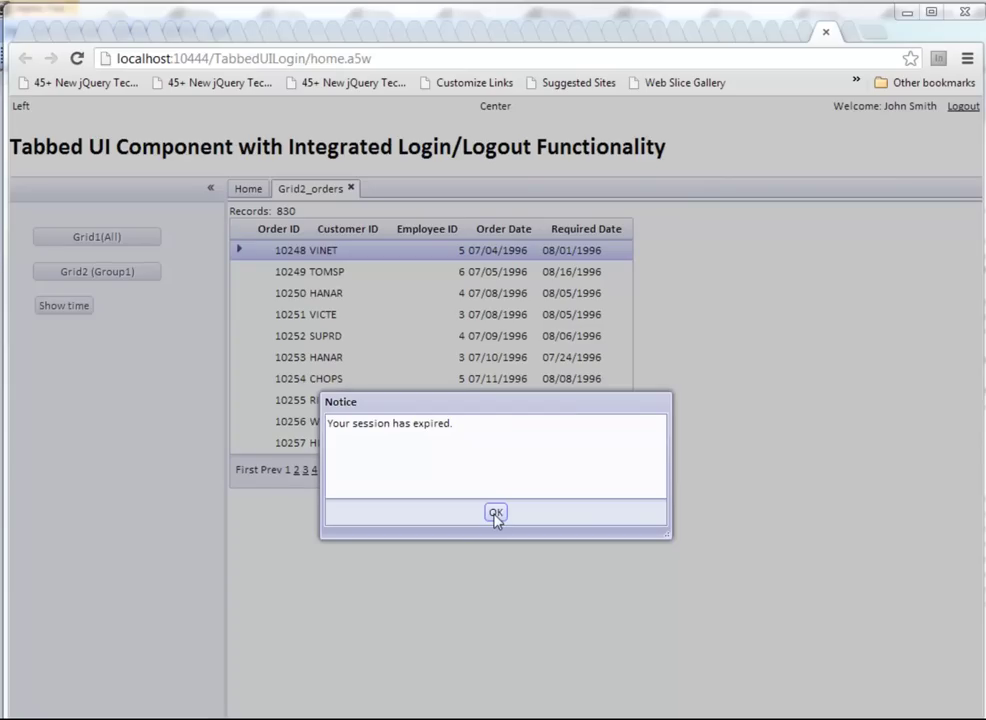
Step: Dismiss the session-expired Notice, returning Chrome to the logged-out Home page
click(496, 514)
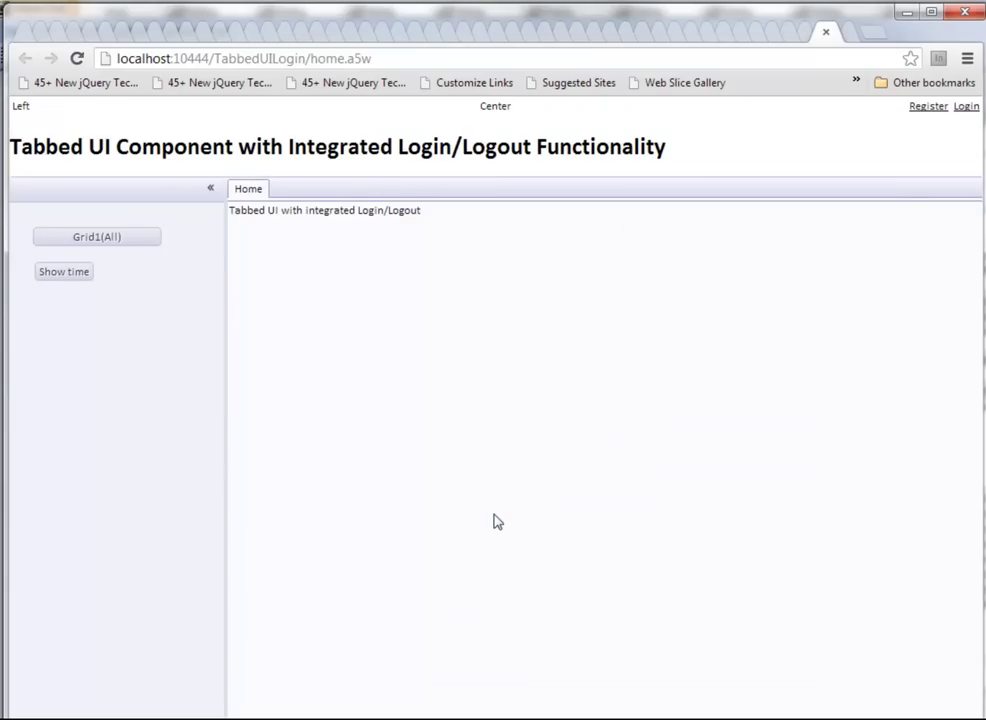